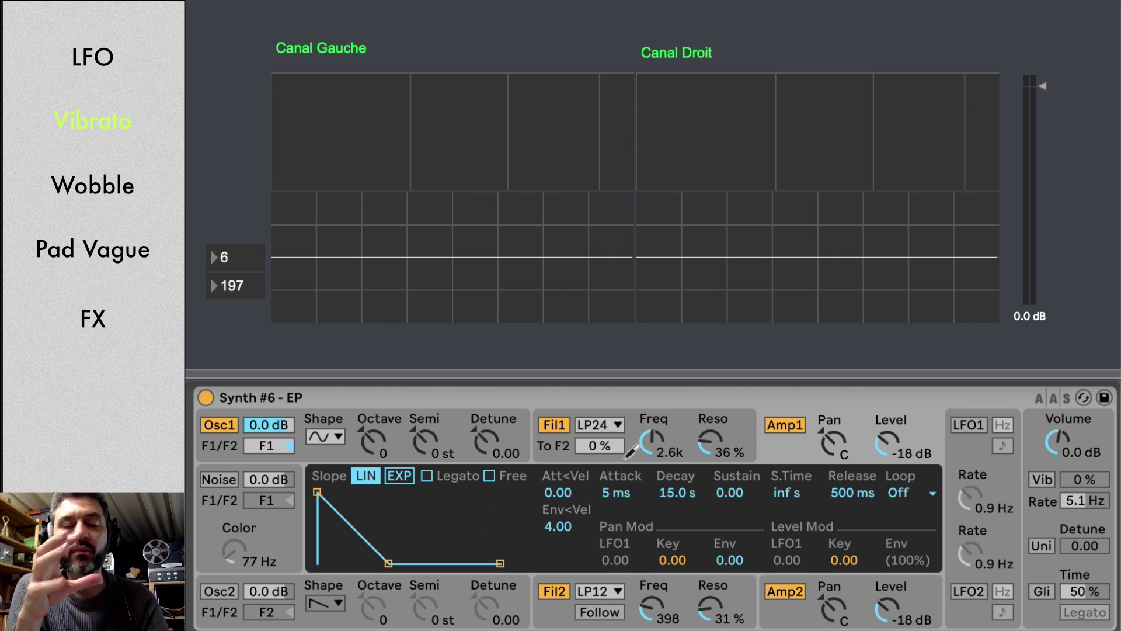
Show filter 1's envelope and modulation settings.
left_click(543, 432)
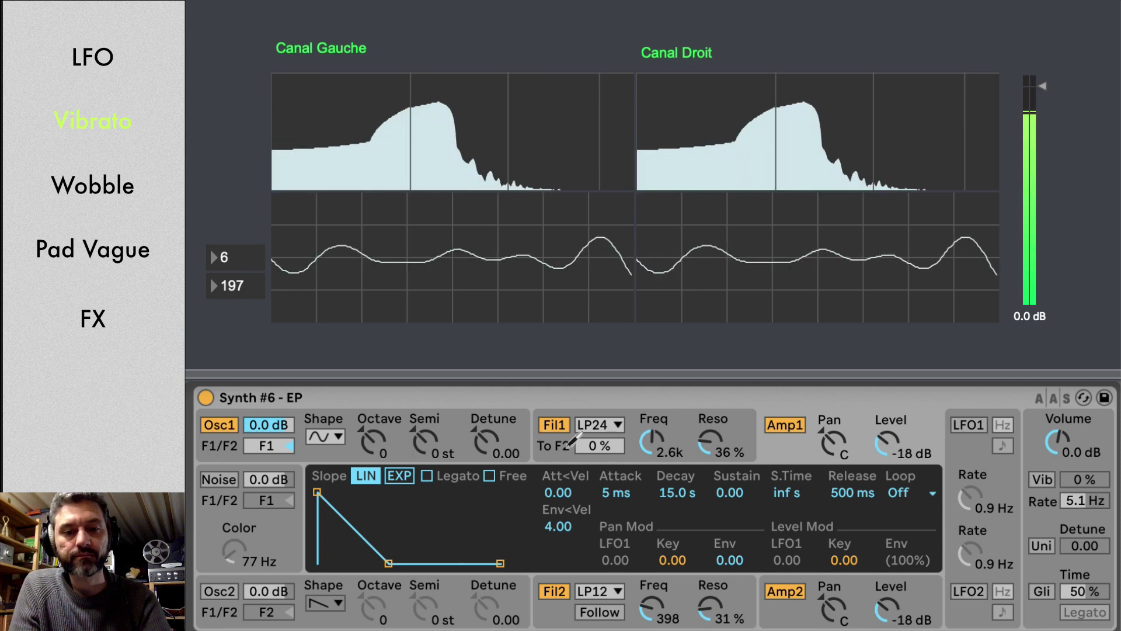
left_click(544, 432)
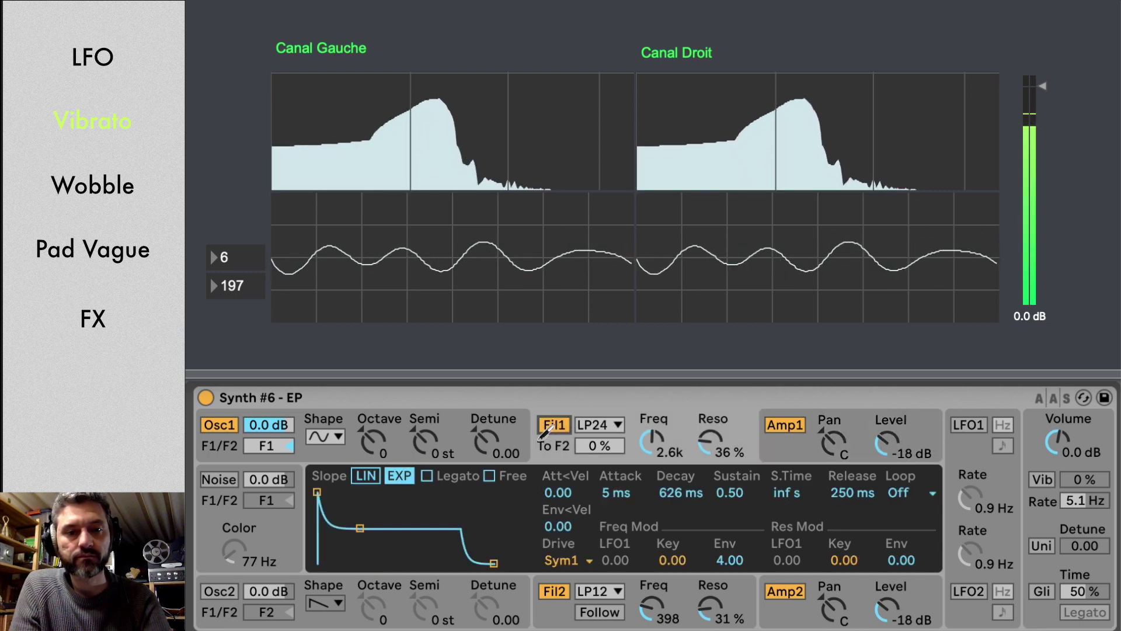
left_click(545, 432)
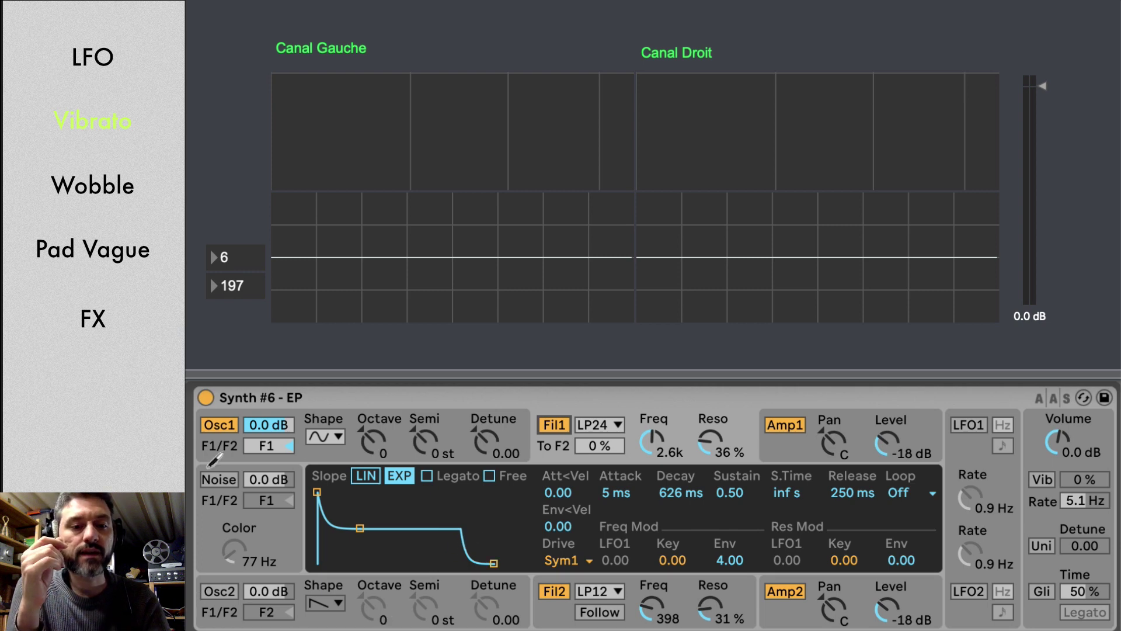
Enable oscillator 2 alongside oscillator 1, inspecting the Amp2 and Fil2 envelope settings with only oscillator 2 active.
left_click(215, 424)
left_click(212, 591)
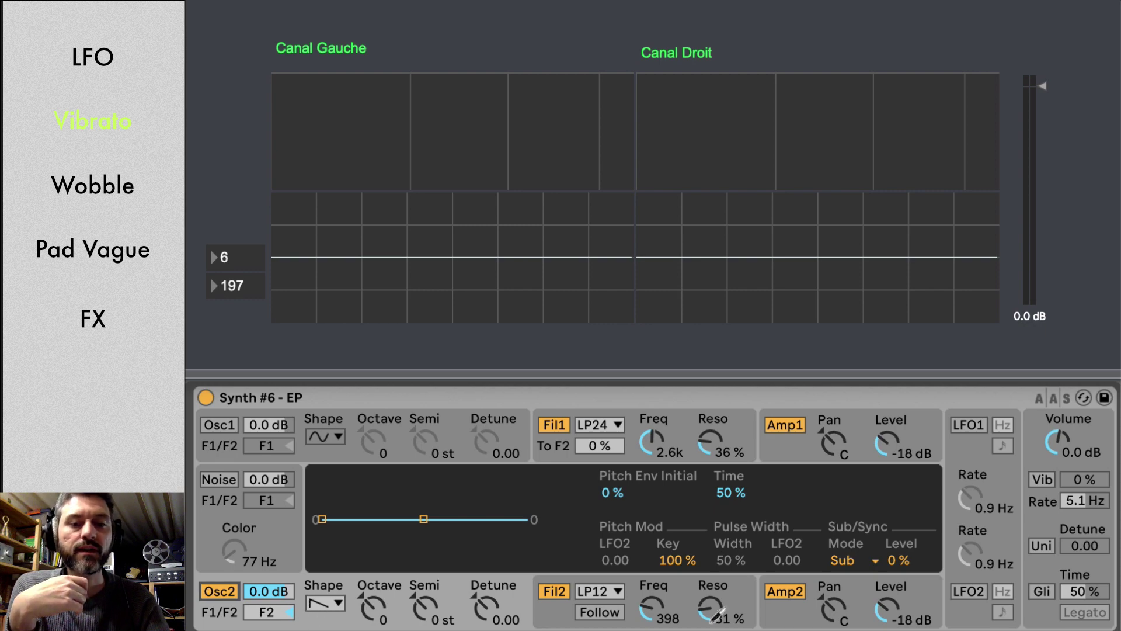
left_click(810, 596)
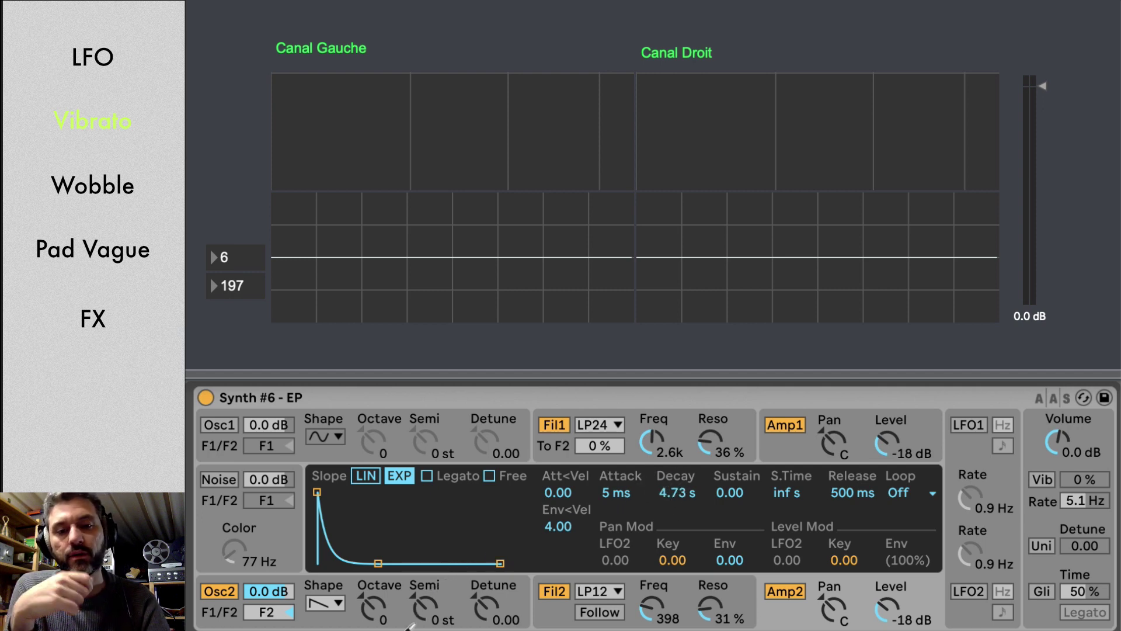
left_click(543, 614)
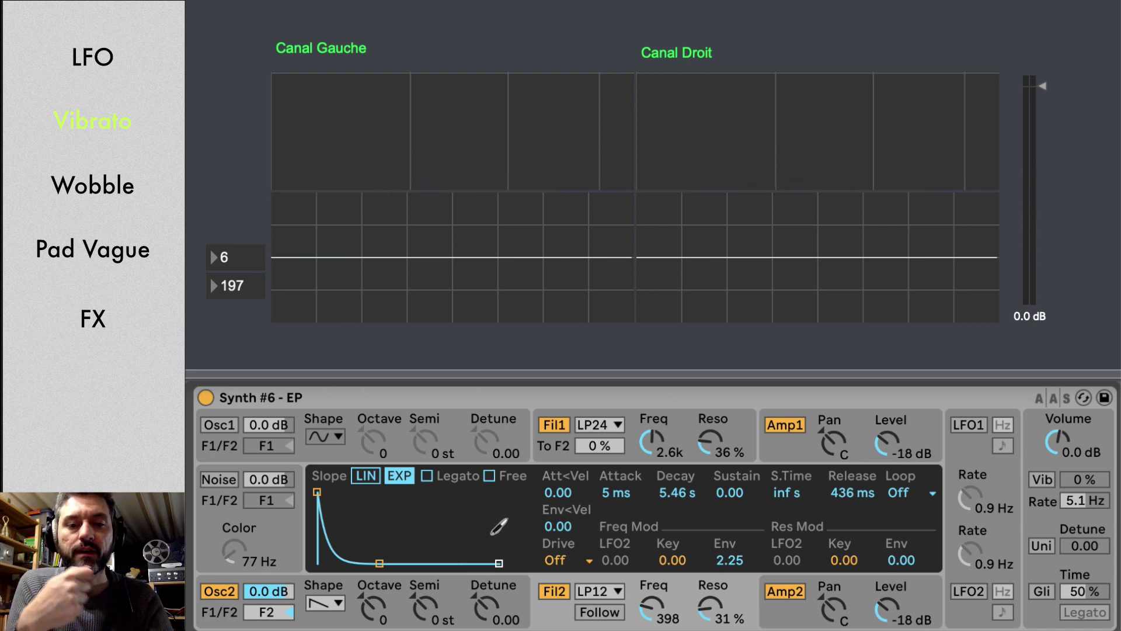
left_click(209, 430)
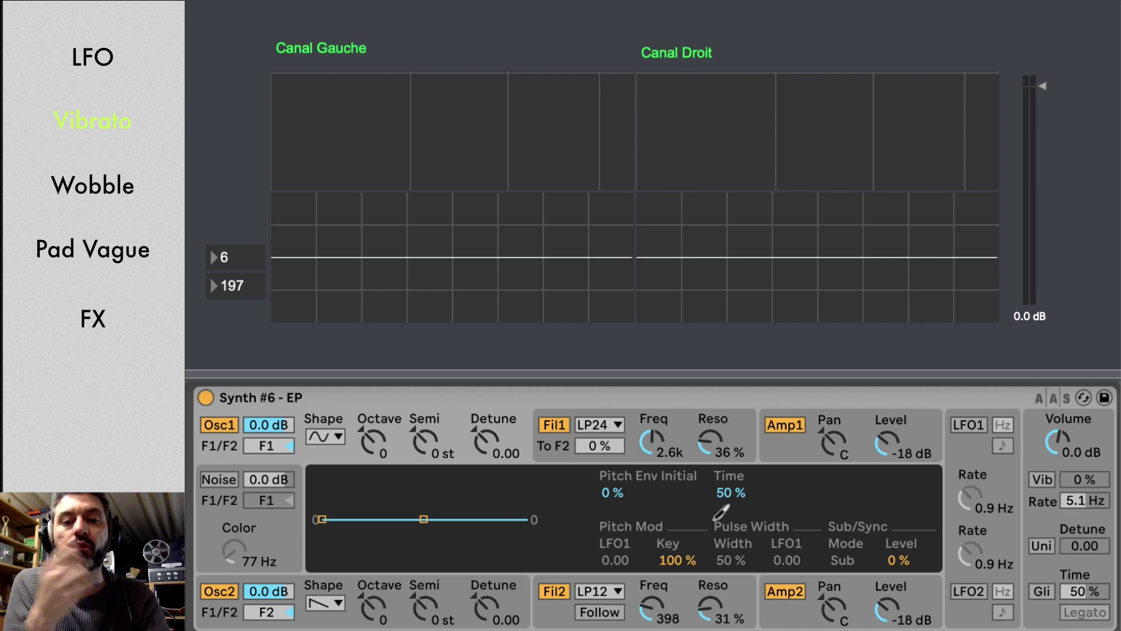
Enable LFO1 and set its modulation of the Amp1 level to 0.44.
left_click(949, 426)
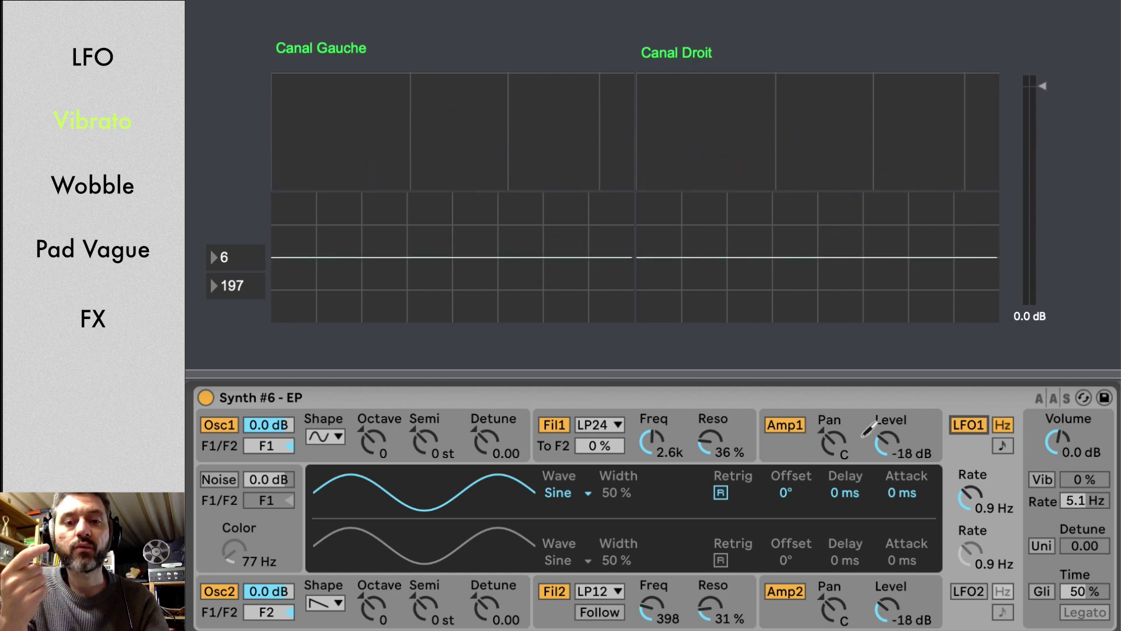
left_click(767, 462)
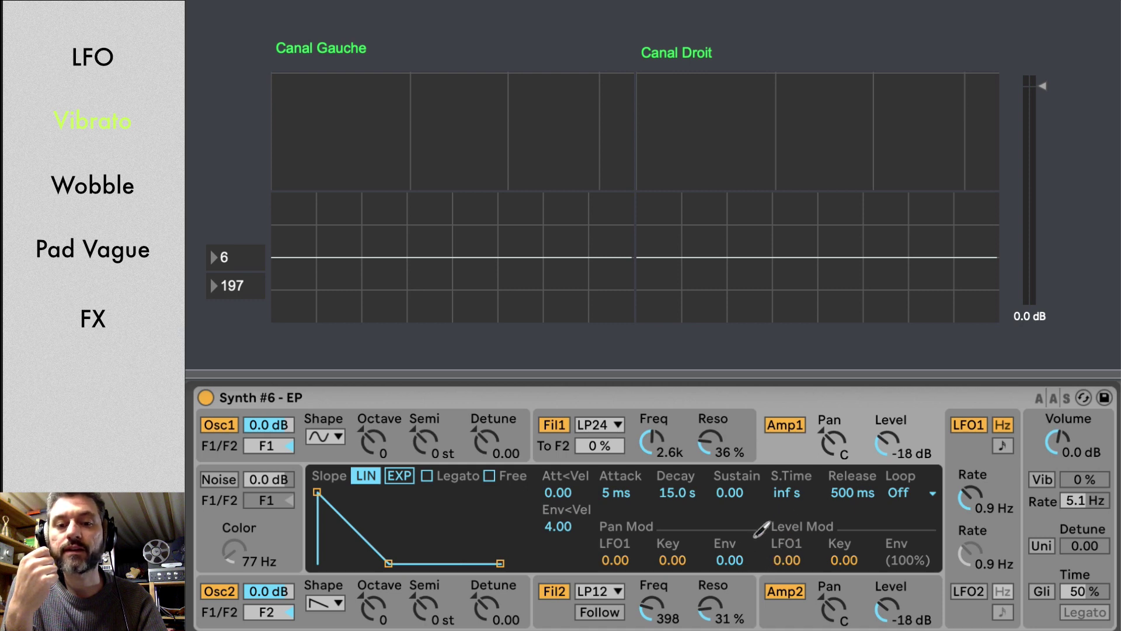
left_click(954, 431)
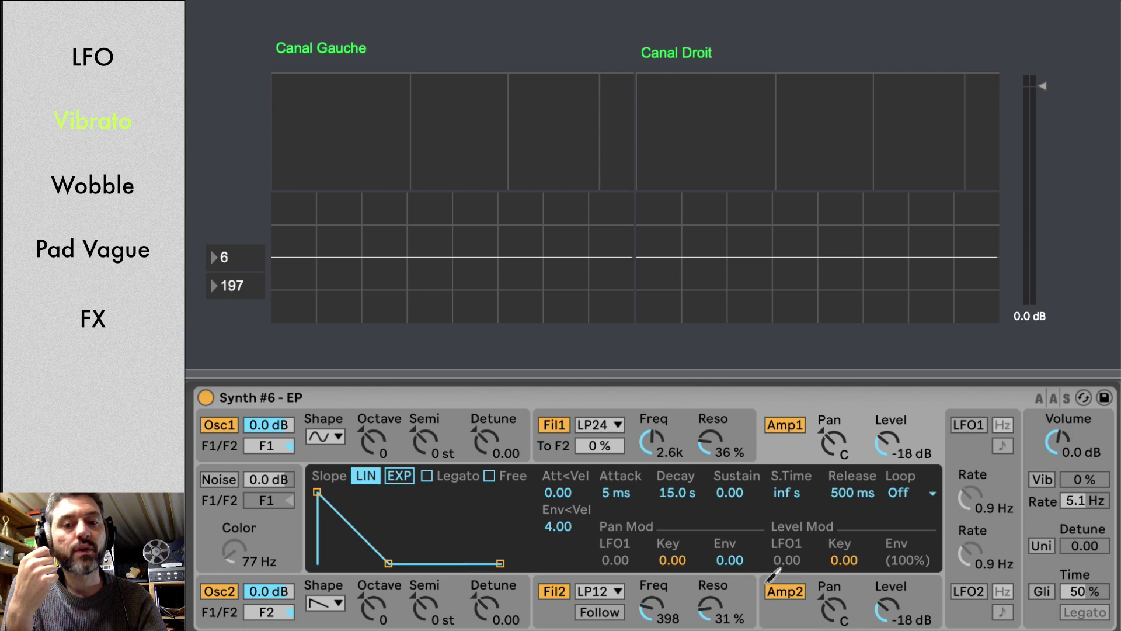
left_click(960, 429)
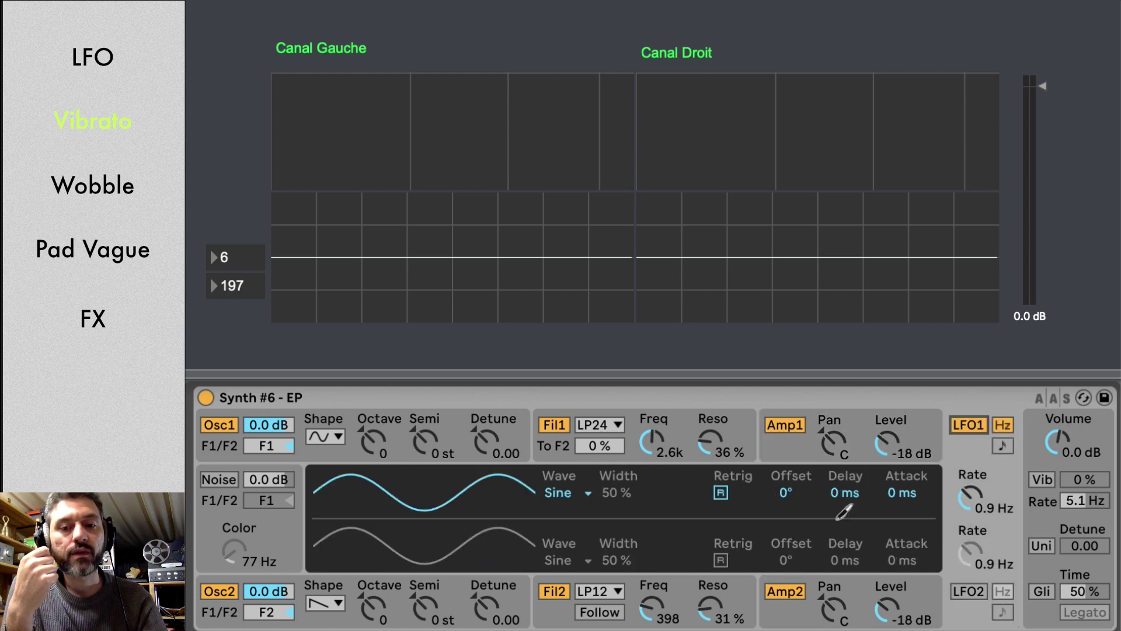
left_click(782, 458)
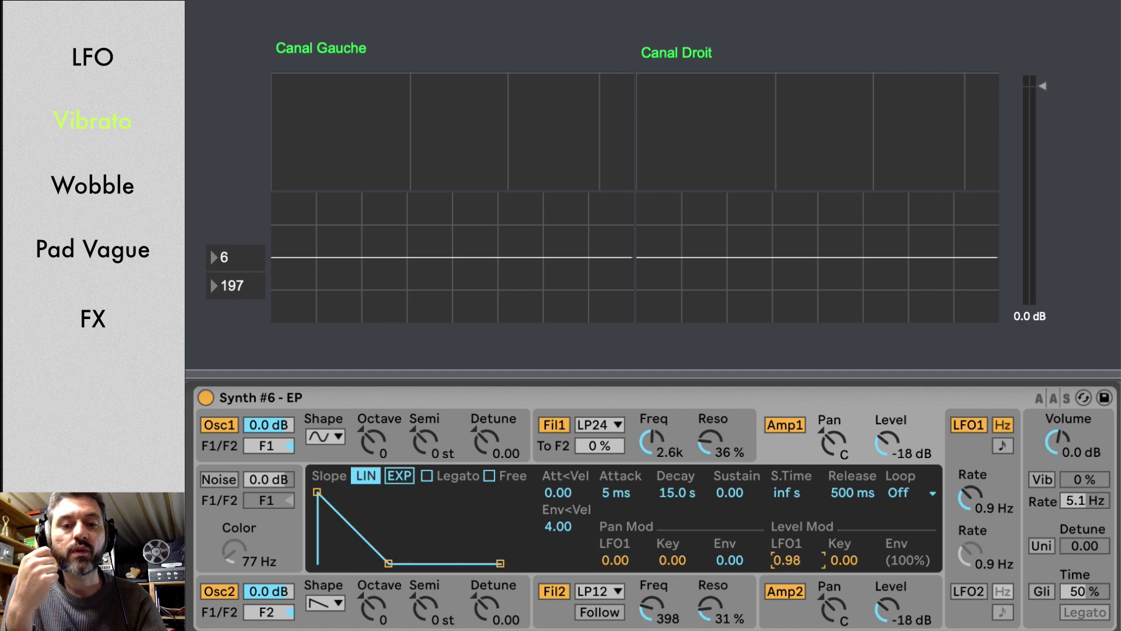
left_click_drag(787, 560, 787, 525)
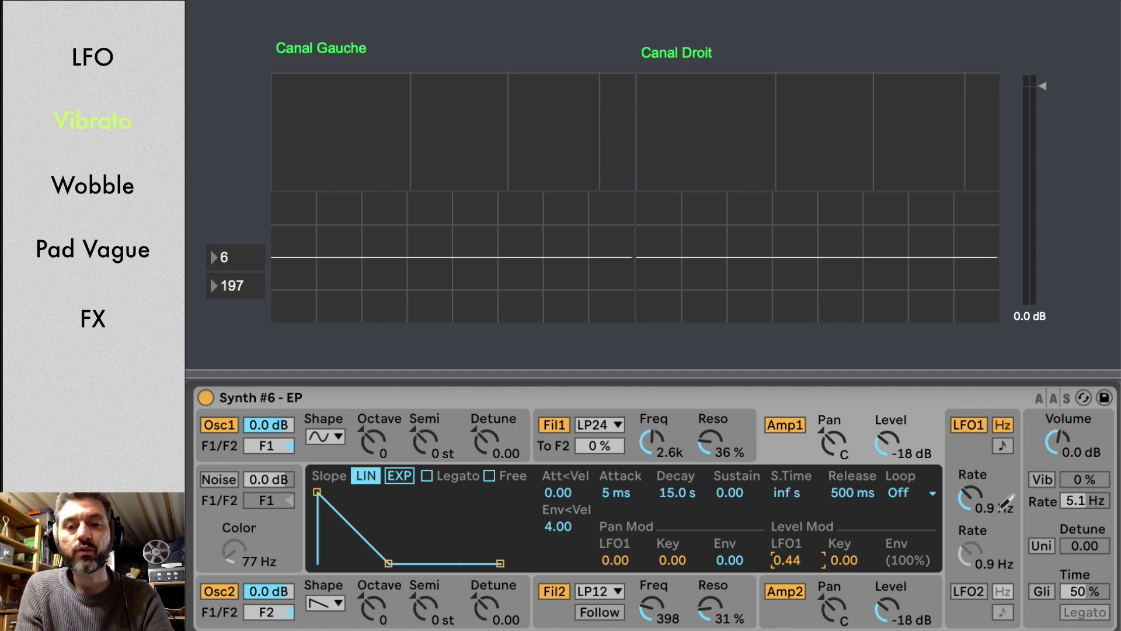
Try LFO1 rates of 0.1 Hz and 17 Hz, ending on 3.4 Hz.
left_click(965, 470)
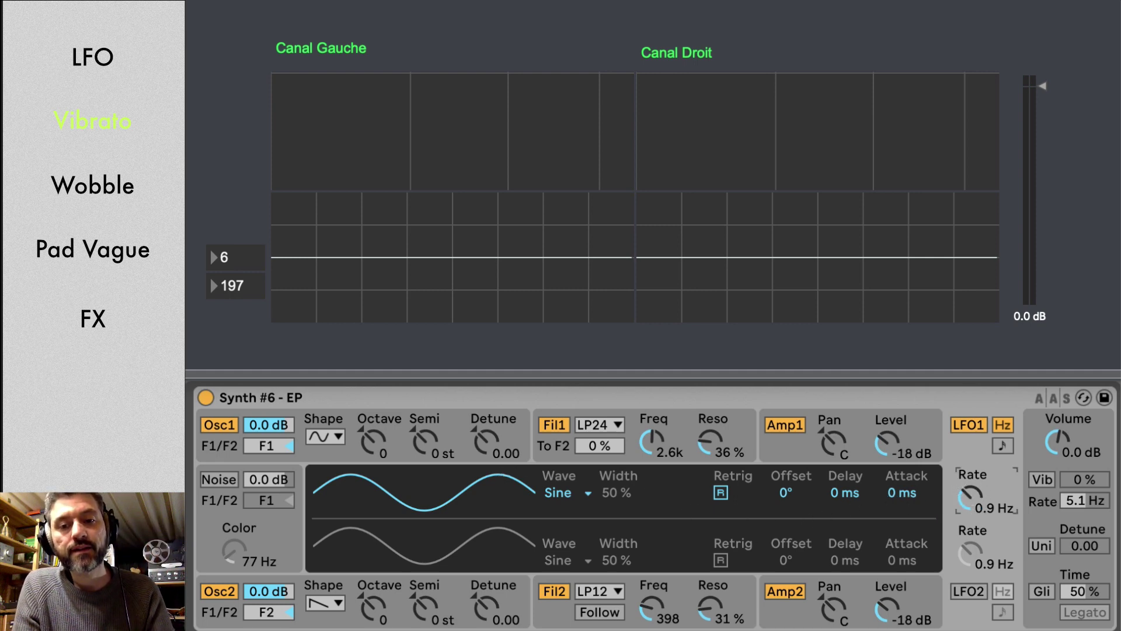
left_click_drag(969, 497, 969, 528)
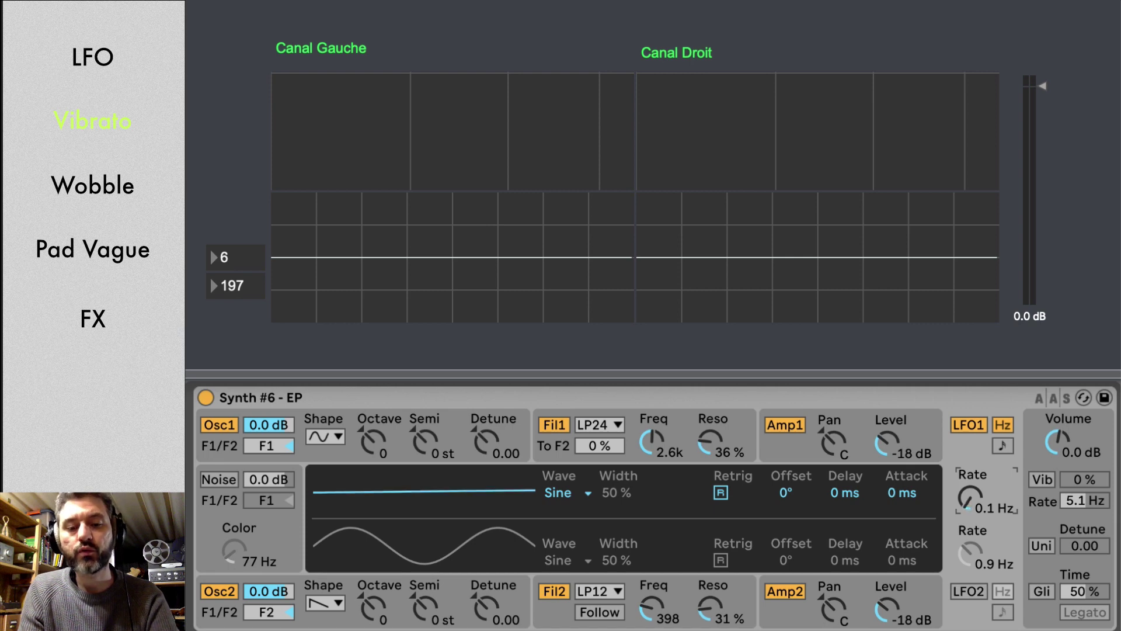
left_click_drag(968, 498, 968, 440)
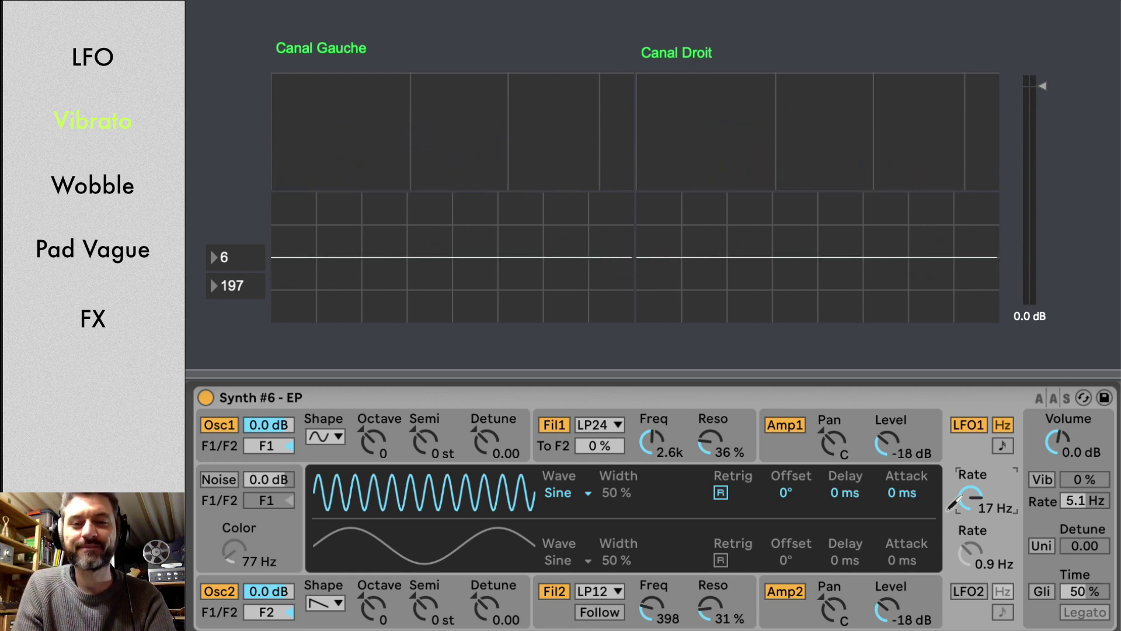
left_click_drag(954, 502, 954, 537)
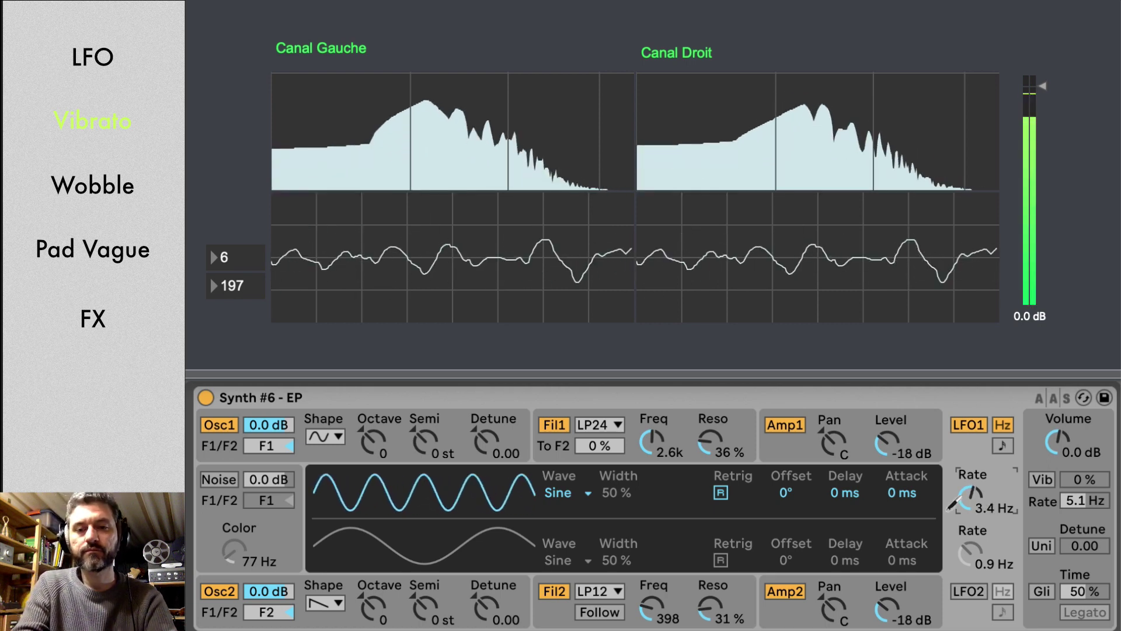
Try LFO1 on the Amp1 pan with a modulation of 0.61, level modulation at 0.00 and a rate of 1.7 Hz.
left_click(793, 456)
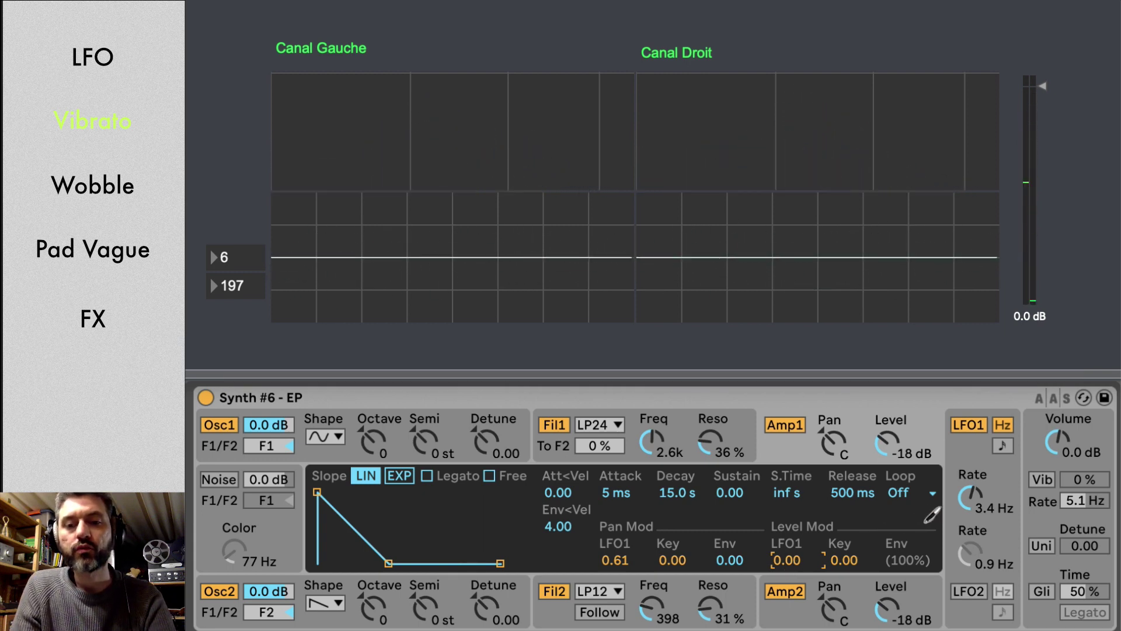
mouse_move(970, 495)
left_mouse_down()
mouse_move(969, 509)
mouse_move(955, 506)
left_mouse_up()
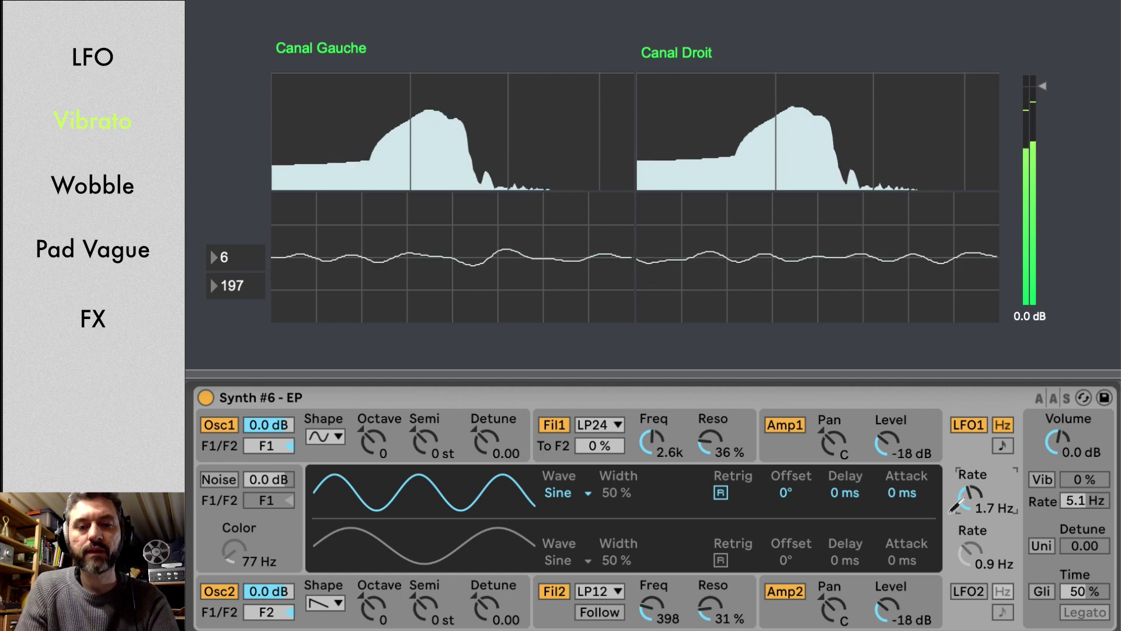
Reset LFO1's modulation of the Amp1 pan to 0.00 and set its level modulation to 0.88.
left_click(779, 453)
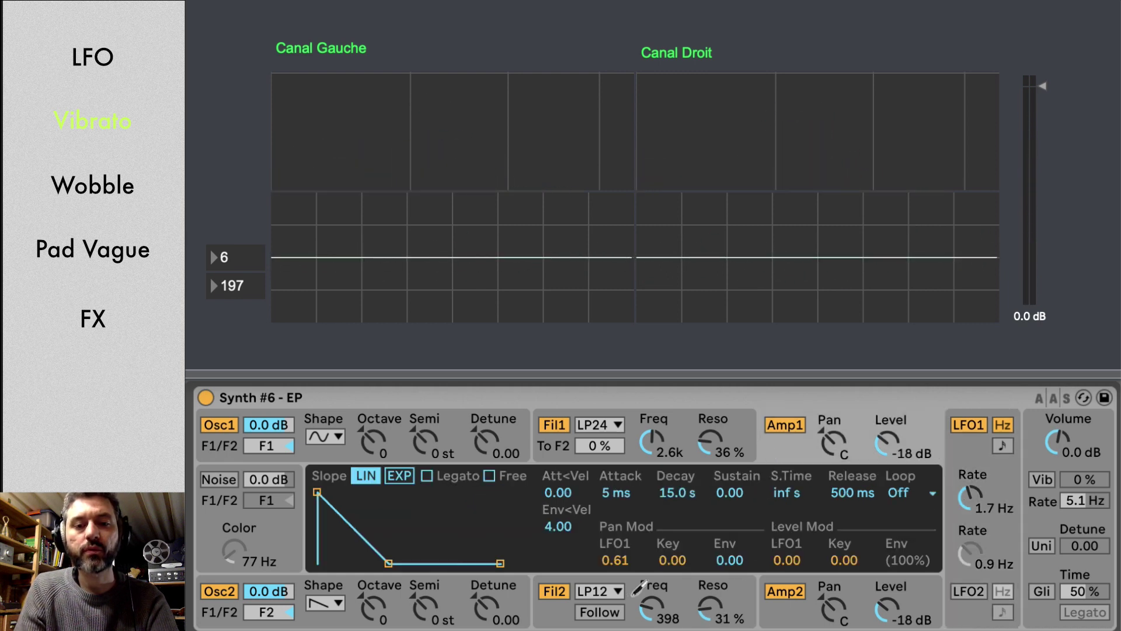
left_click(616, 560)
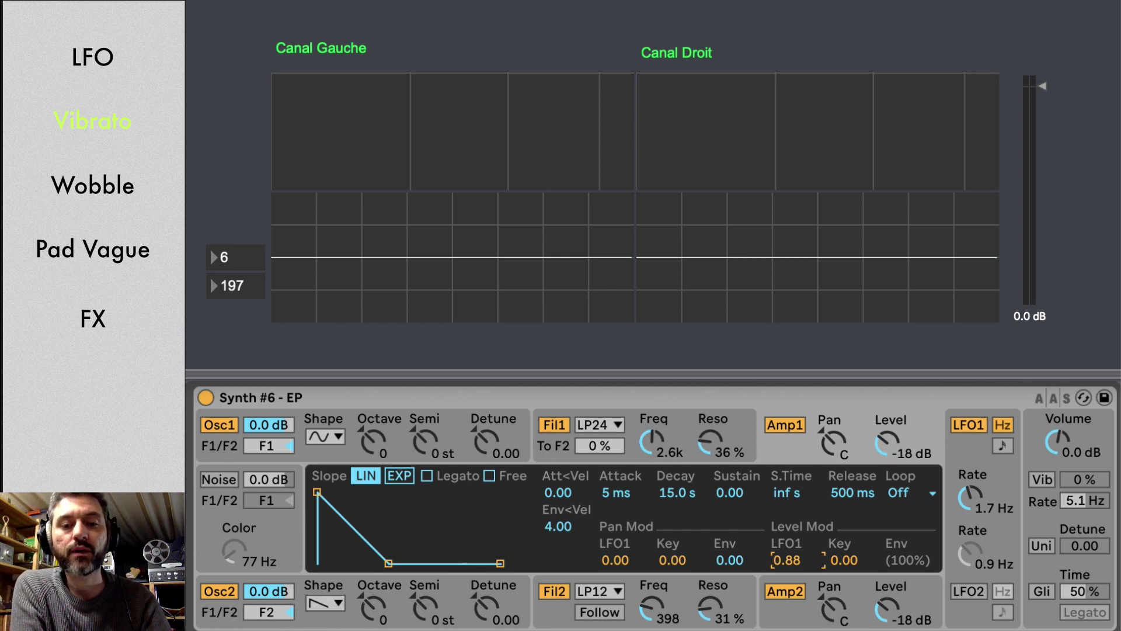
Try enabling LFO2 to compare the Amp2 modulation settings with and without it, and switch LFO2 back off.
left_click(775, 622)
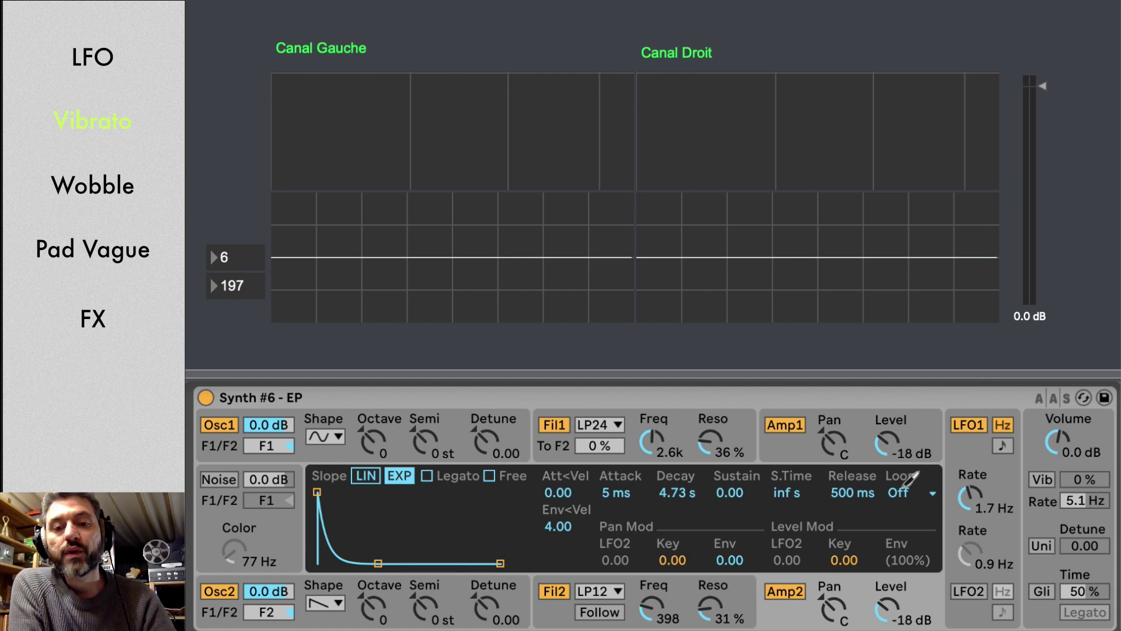
left_click(946, 462)
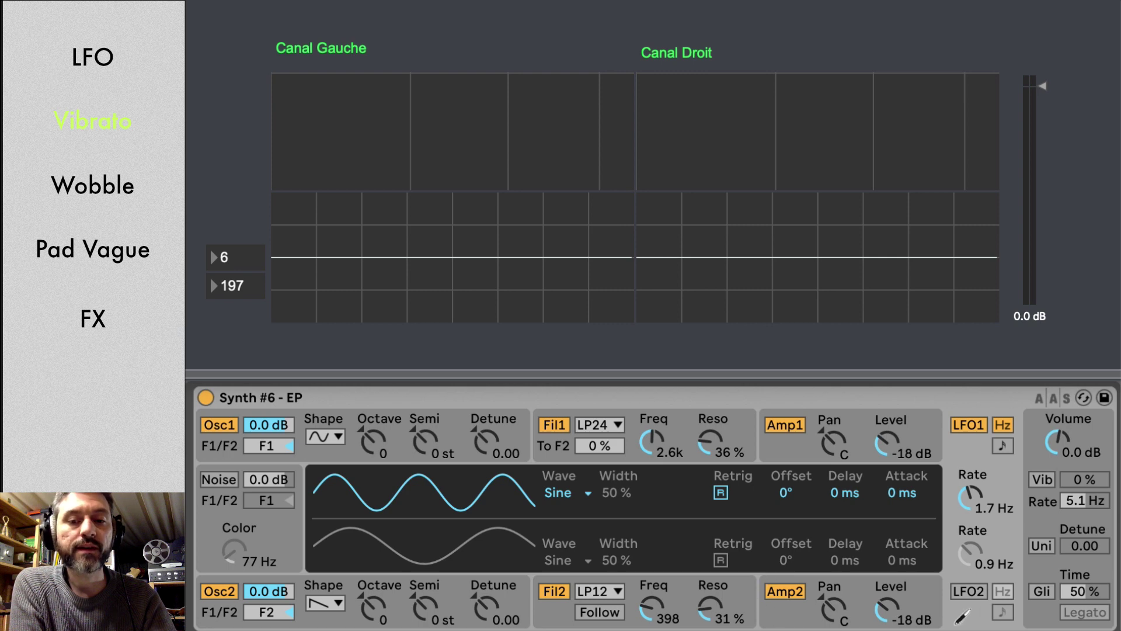
left_click(786, 616)
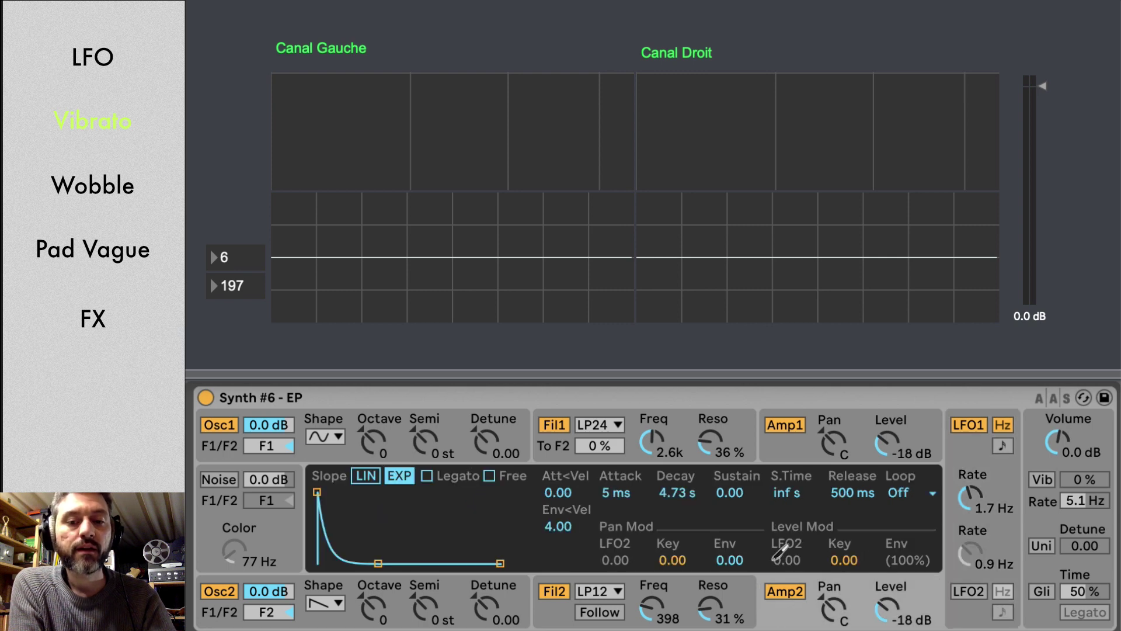
left_click(956, 593)
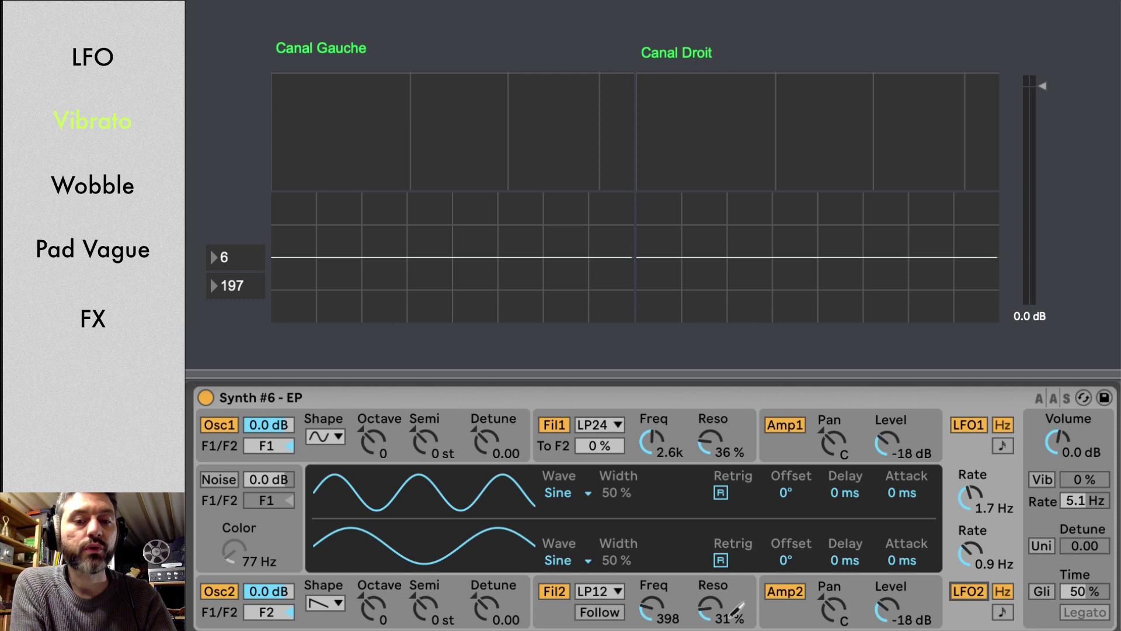
left_click(759, 614)
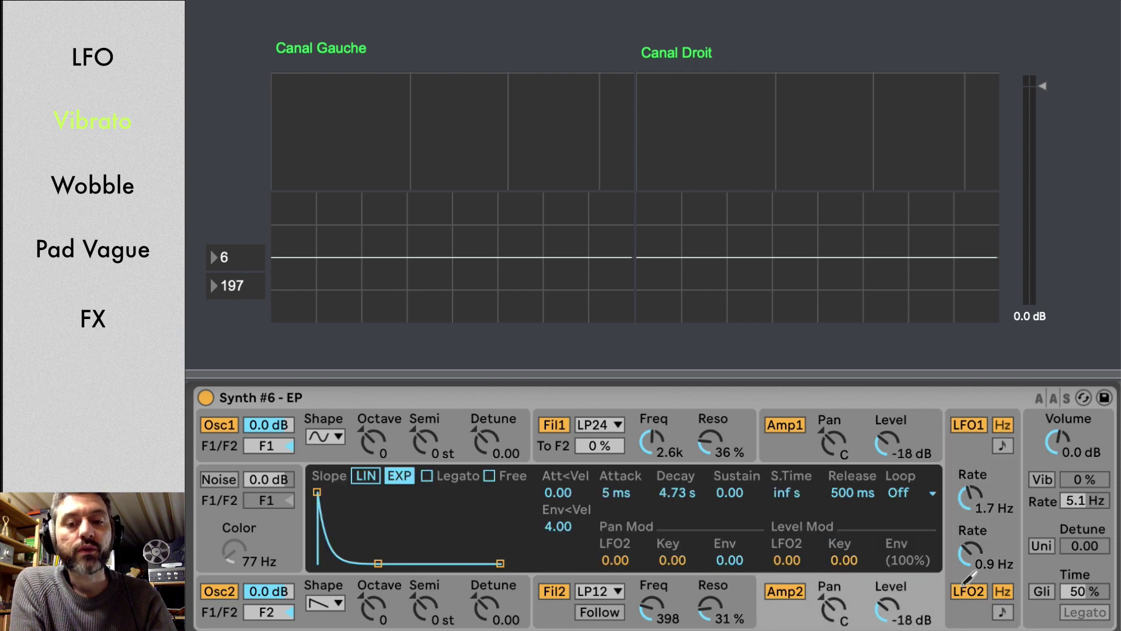
left_click(943, 535)
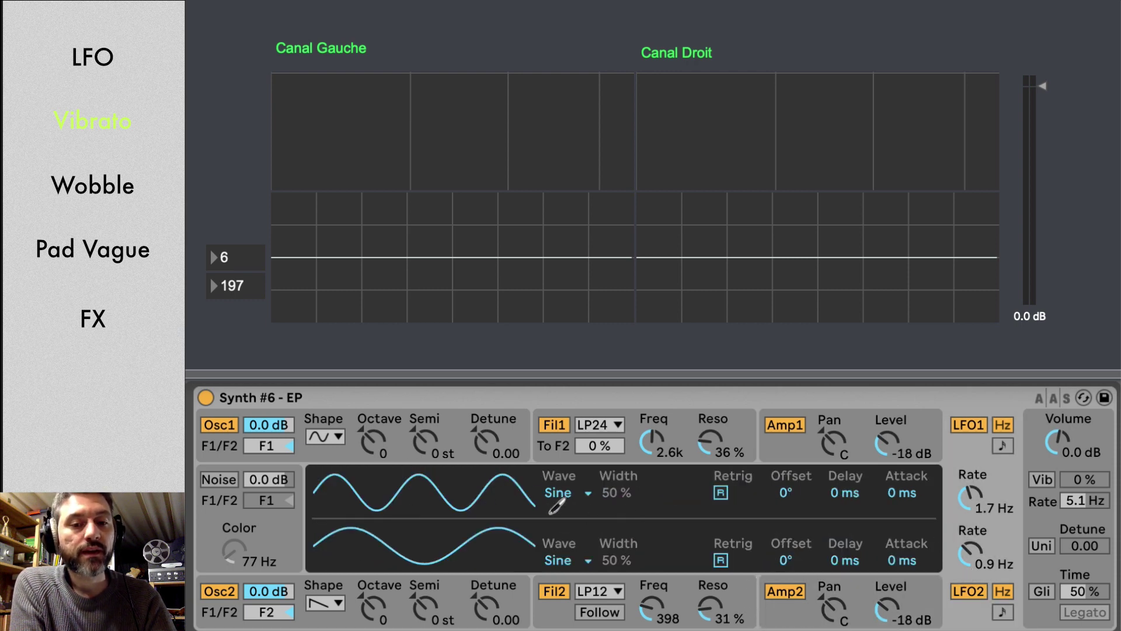
left_click(768, 619)
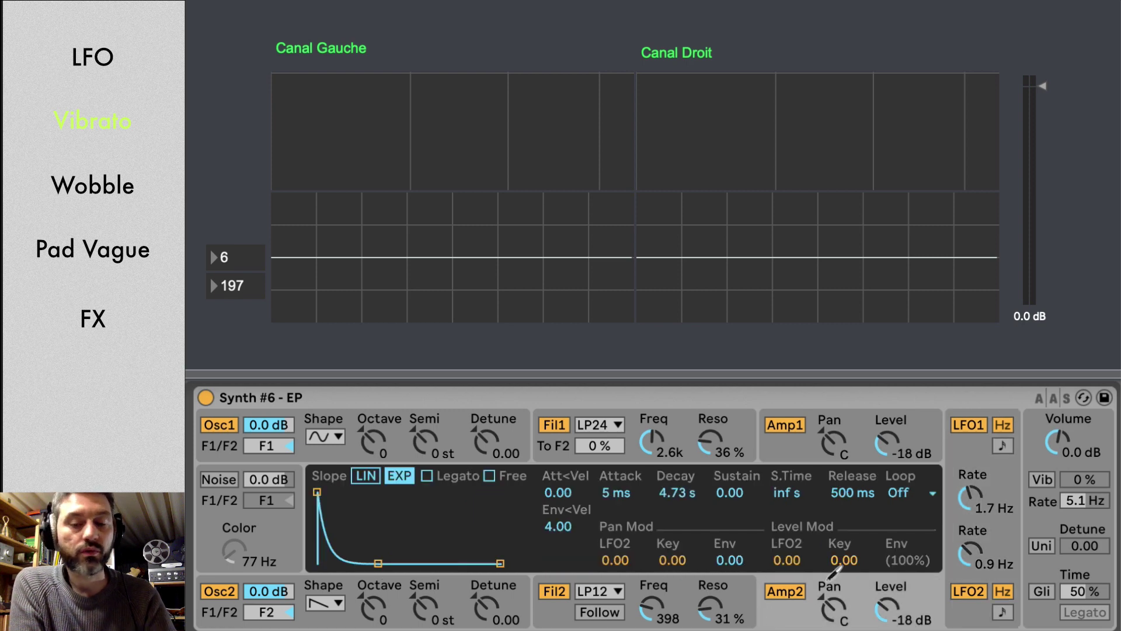
left_click(935, 570)
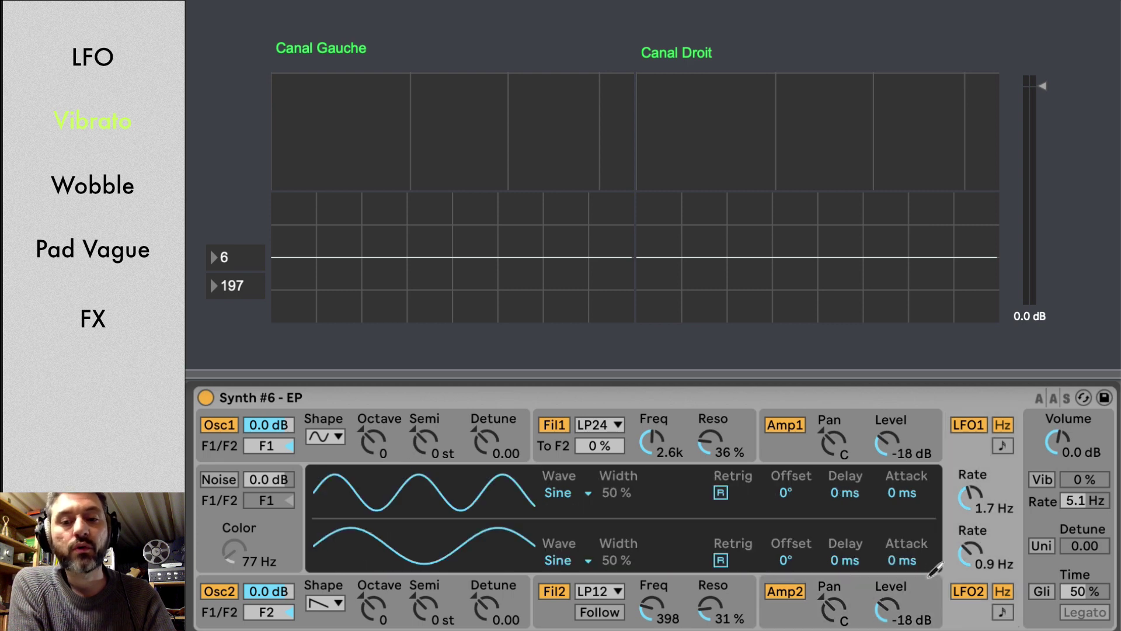
left_click(961, 598)
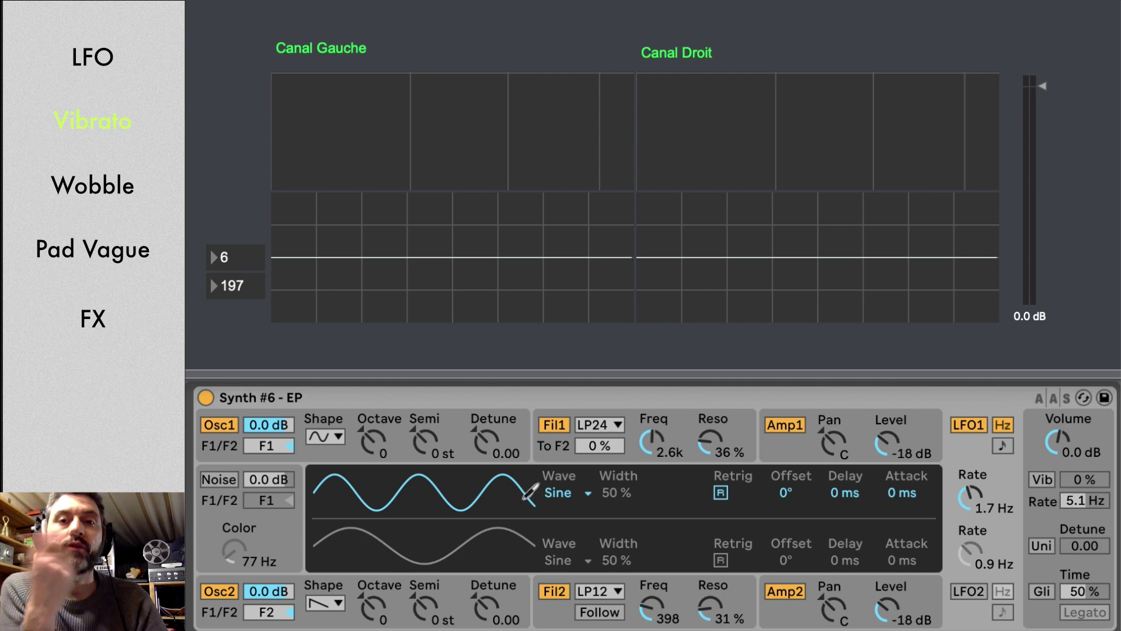
Set LFO1's rate to 2.9 Hz and its waveform to Tri.
left_click_drag(969, 510, 970, 485)
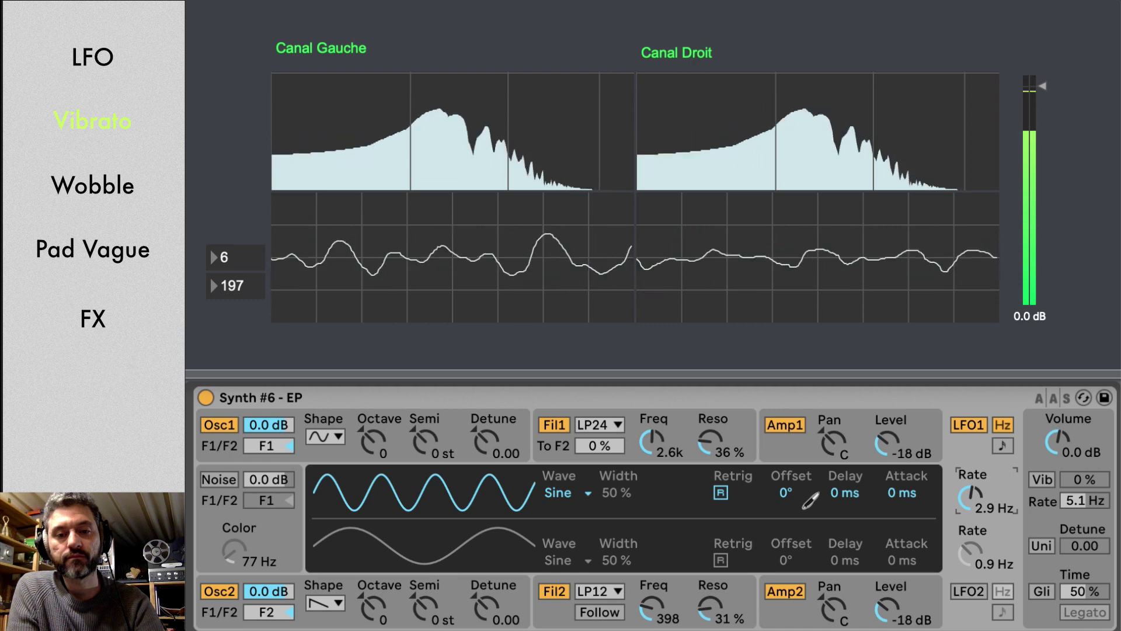
left_click(557, 492)
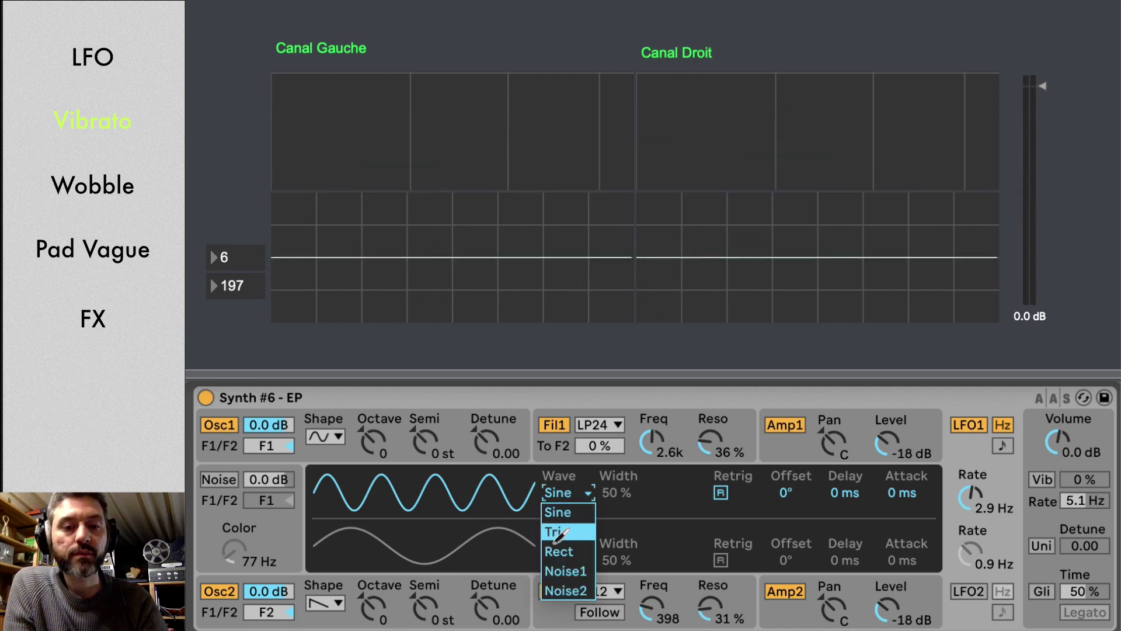
left_click(561, 532)
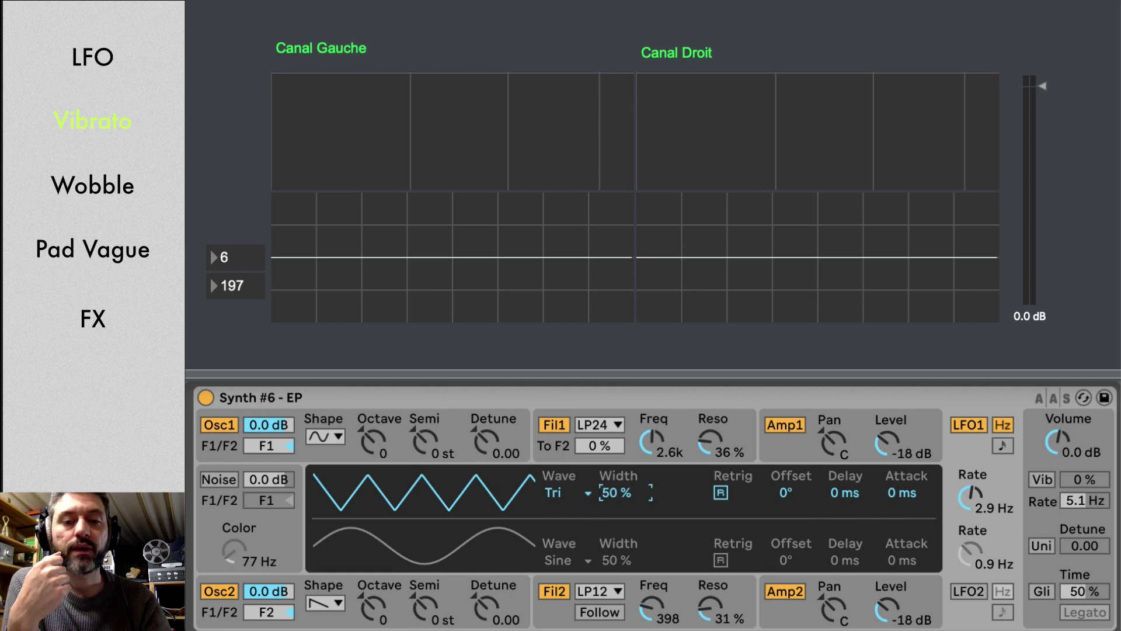
Shape LFO1's triangle wave into sawtooths by setting its width to 100 % and finally to 0 %.
left_click_drag(605, 492, 613, 435)
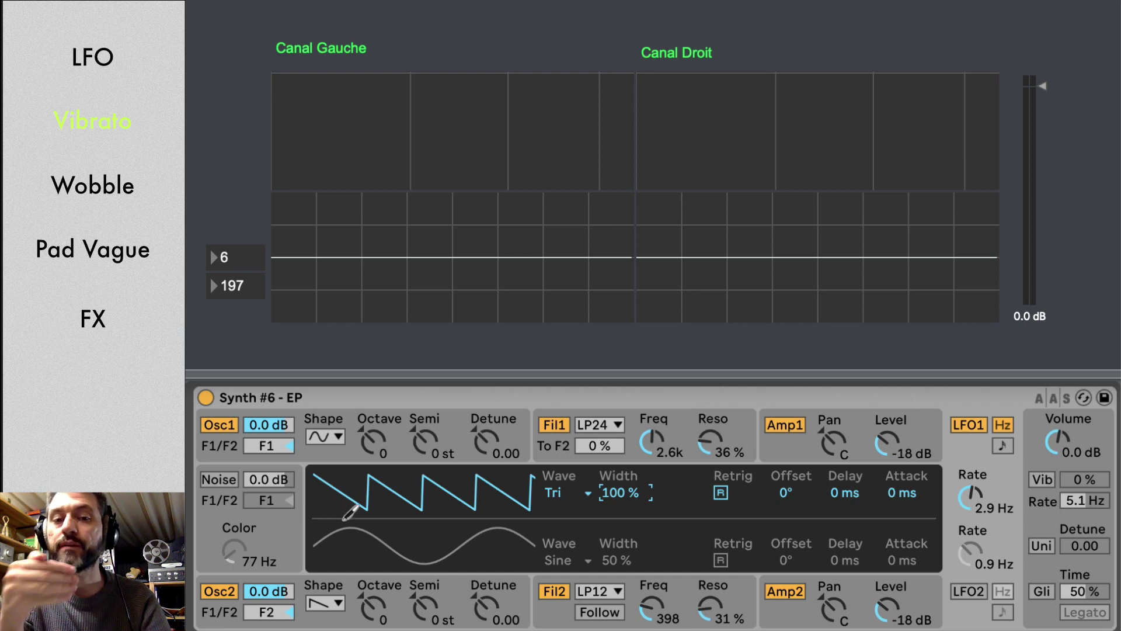
left_click_drag(593, 493, 593, 561)
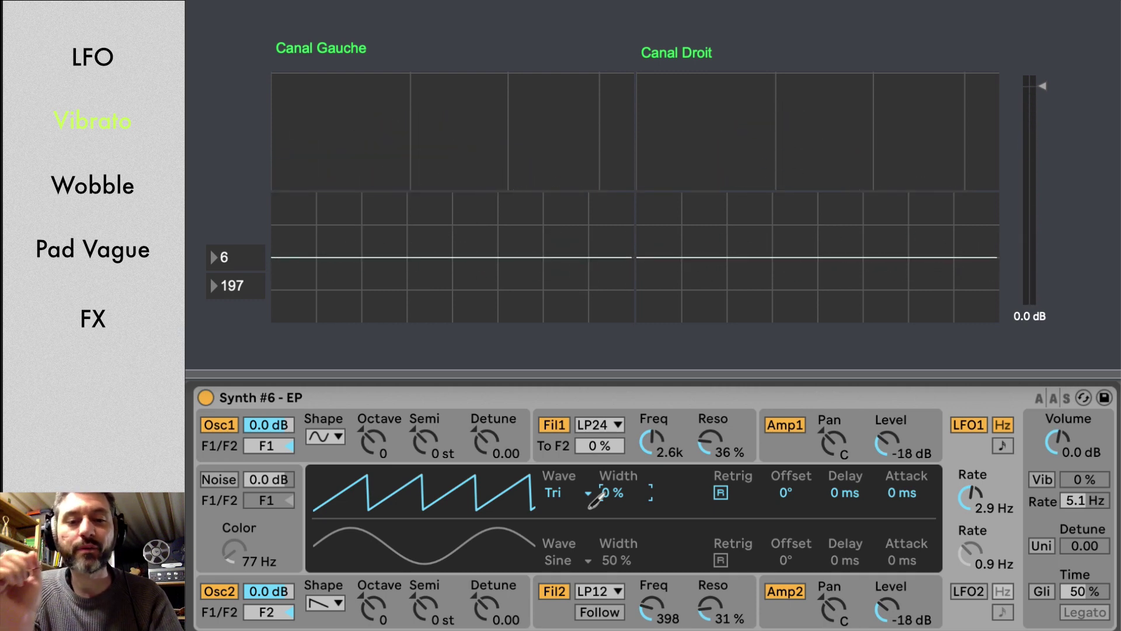
Change LFO1's waveform to Rect and reset its width to 50 %.
left_click(554, 495)
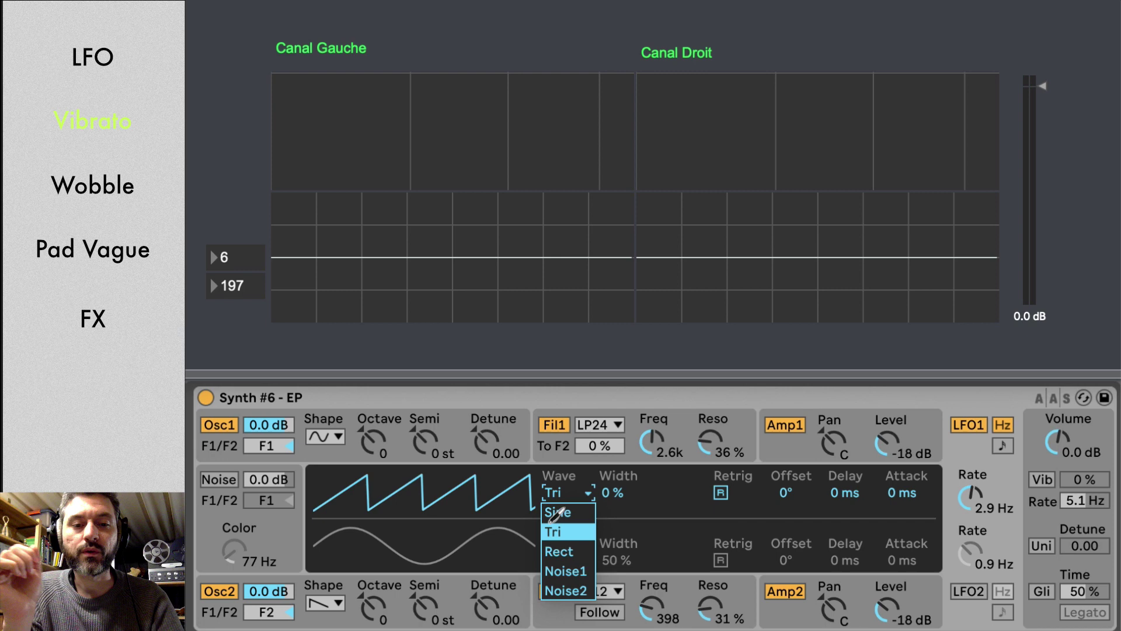
left_click(557, 549)
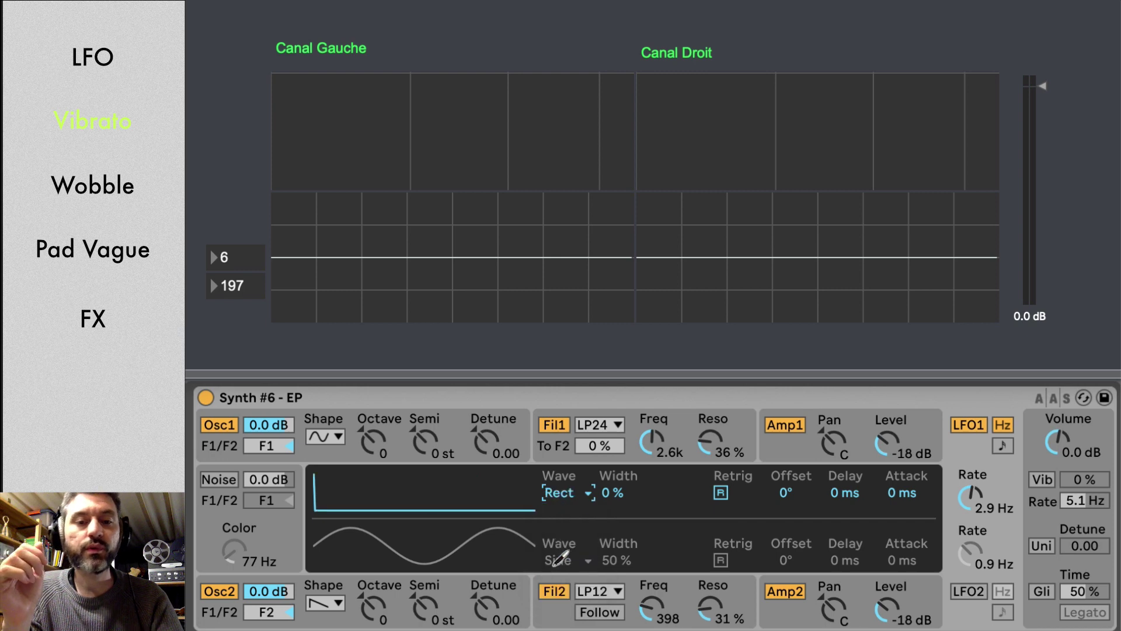
left_click(613, 496)
key("Delete")
mouse_move(616, 492)
left_mouse_down()
mouse_move(616, 504)
mouse_move(617, 475)
mouse_move(616, 493)
left_mouse_up()
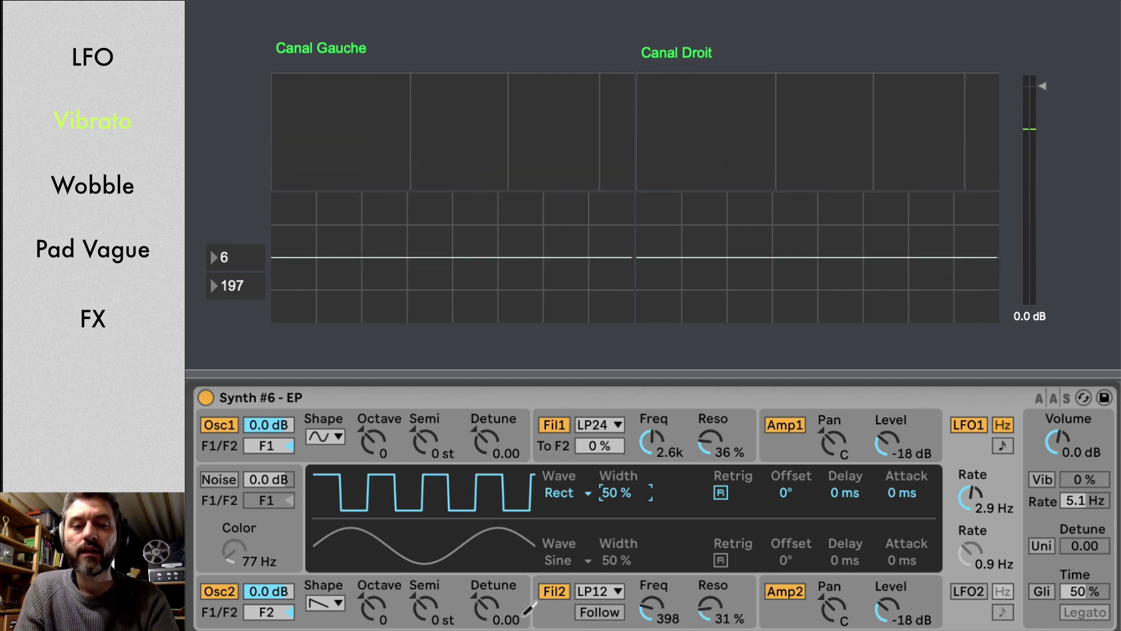
Compare the random waveforms on LFO1 by selecting Noise1, then Noise2, and finally Noise1 again.
left_click(558, 493)
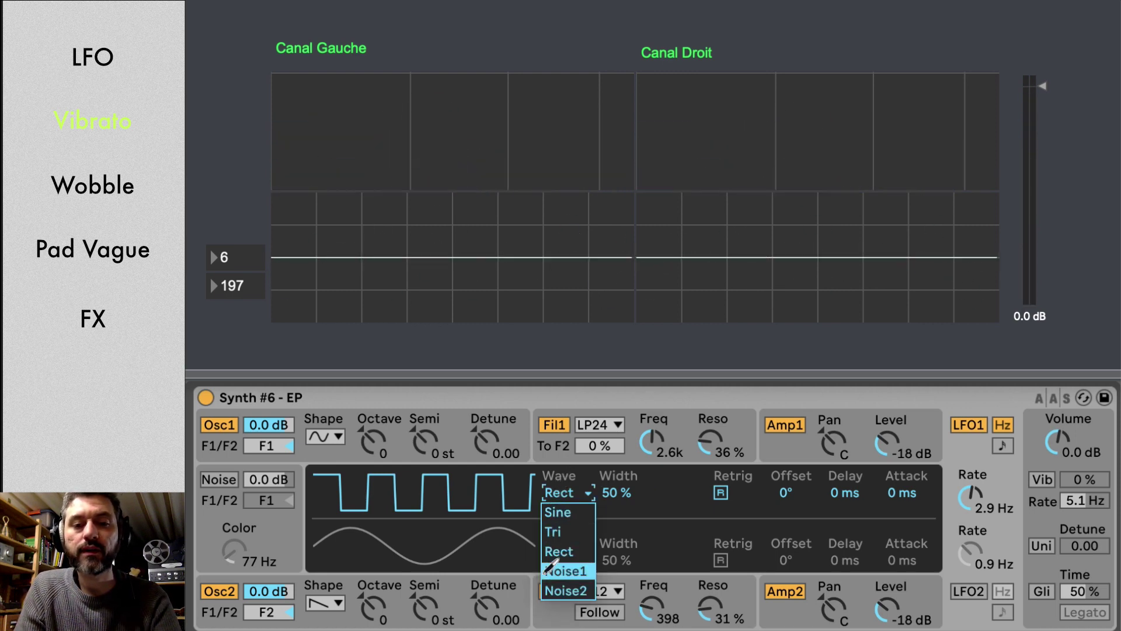
left_click(549, 571)
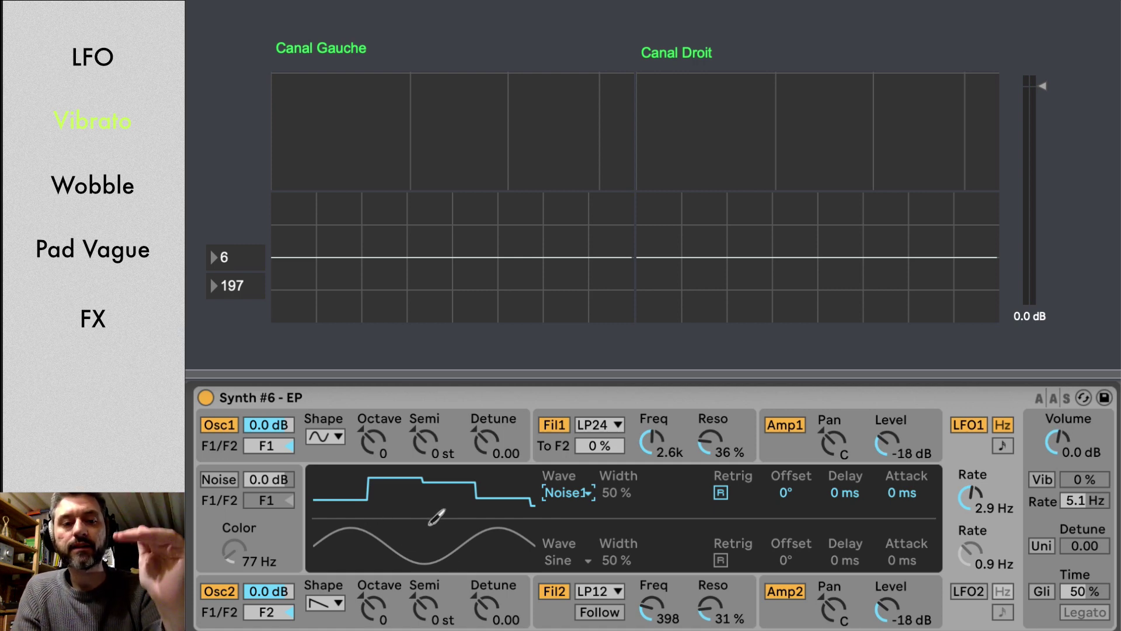
left_click(552, 494)
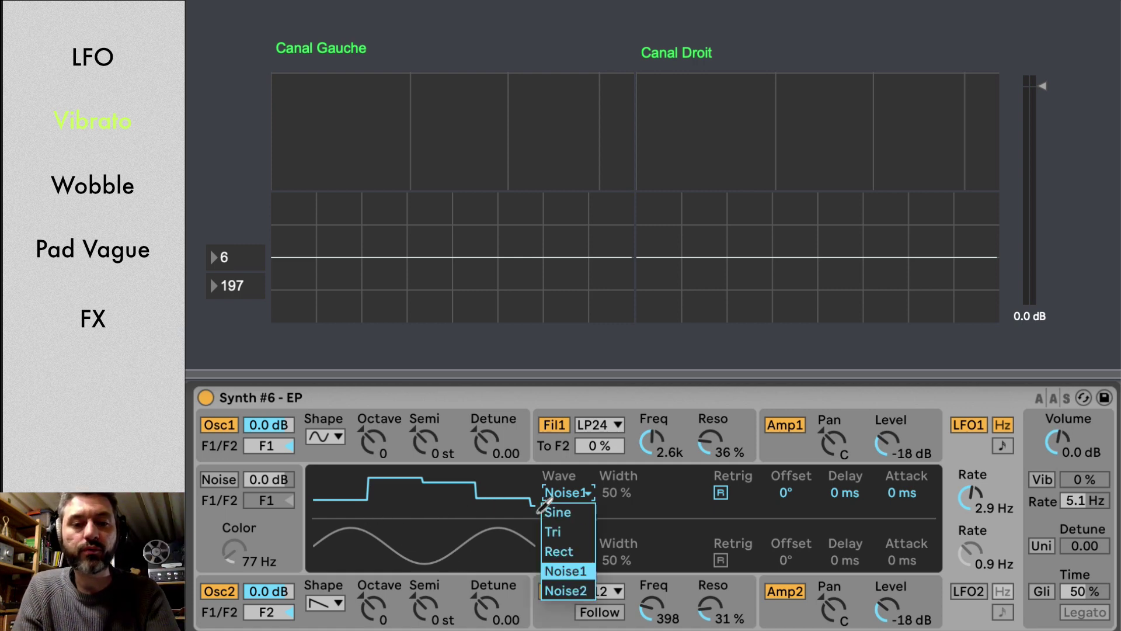
left_click(552, 591)
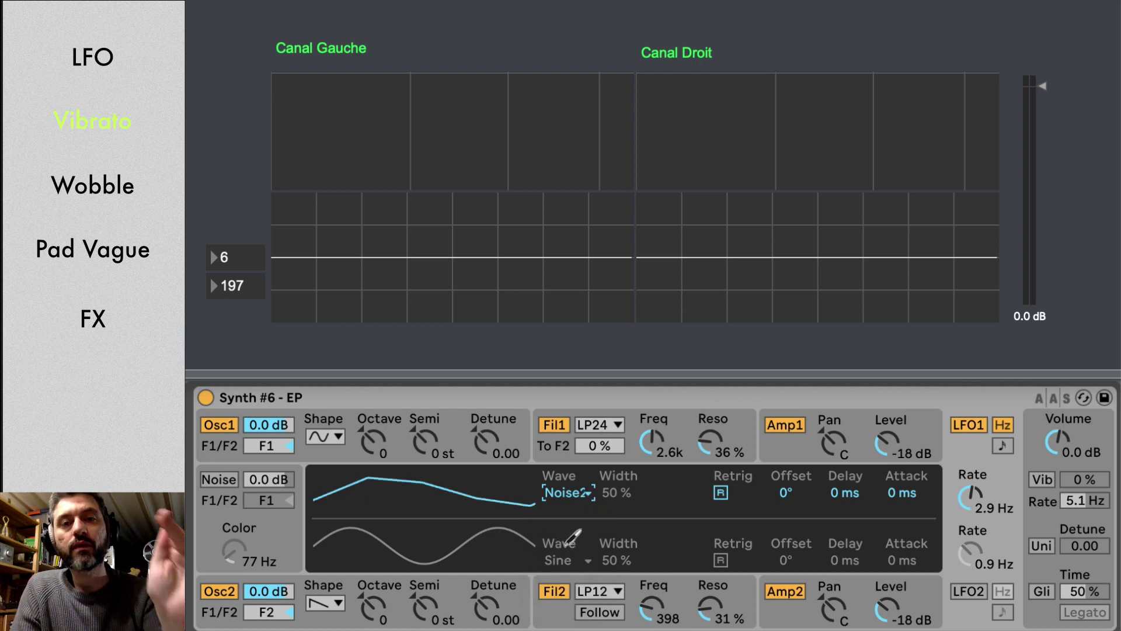
left_click(568, 493)
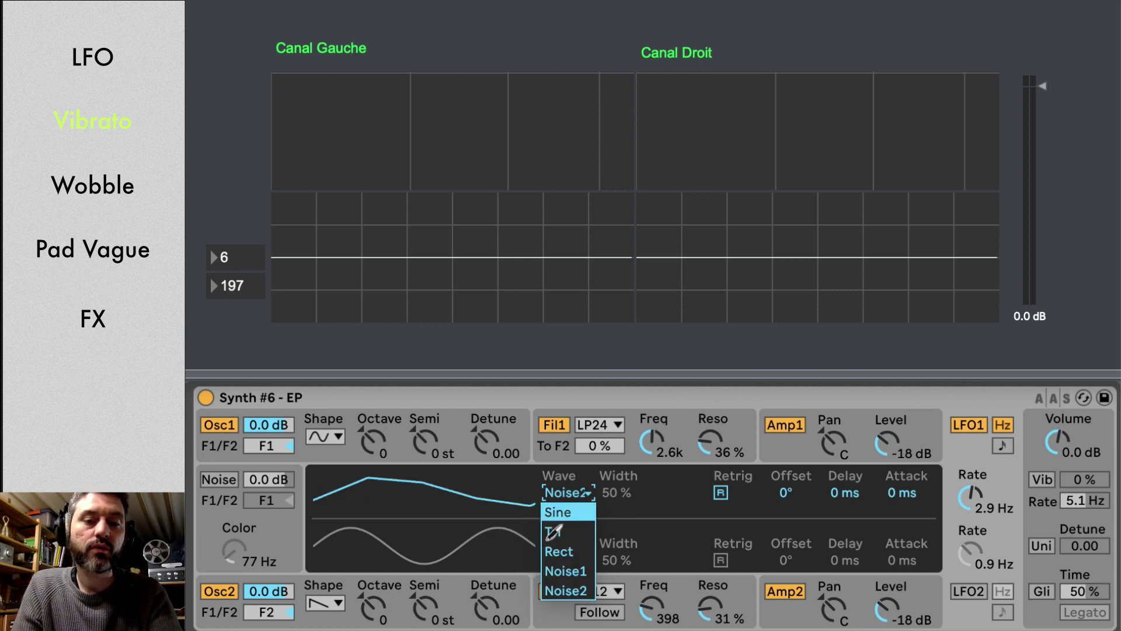
left_click(551, 570)
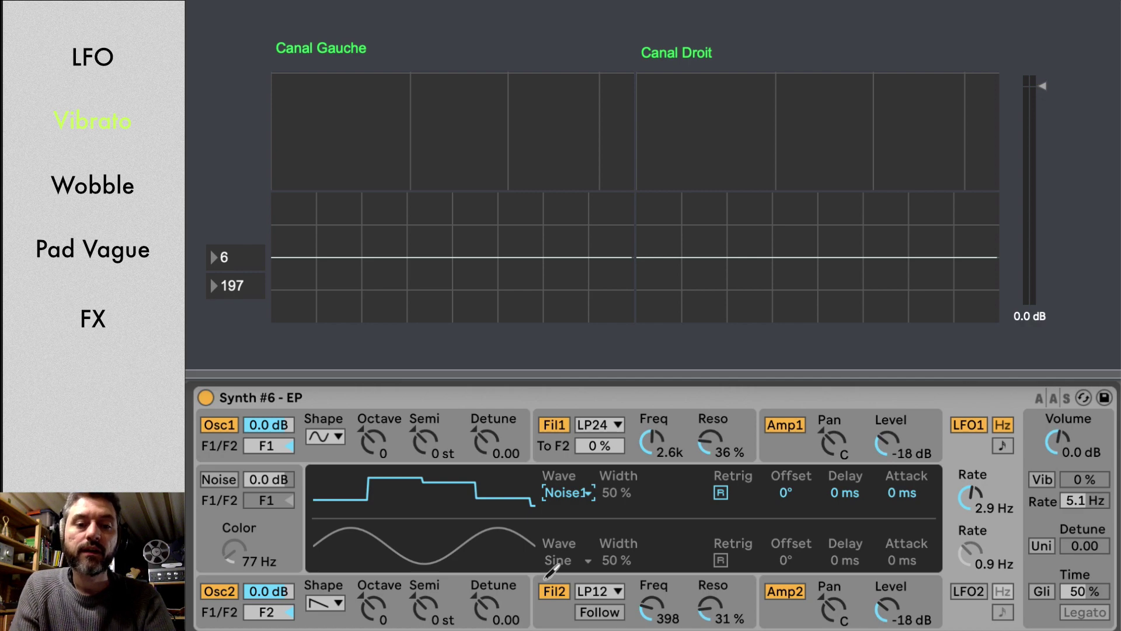
key("Down")
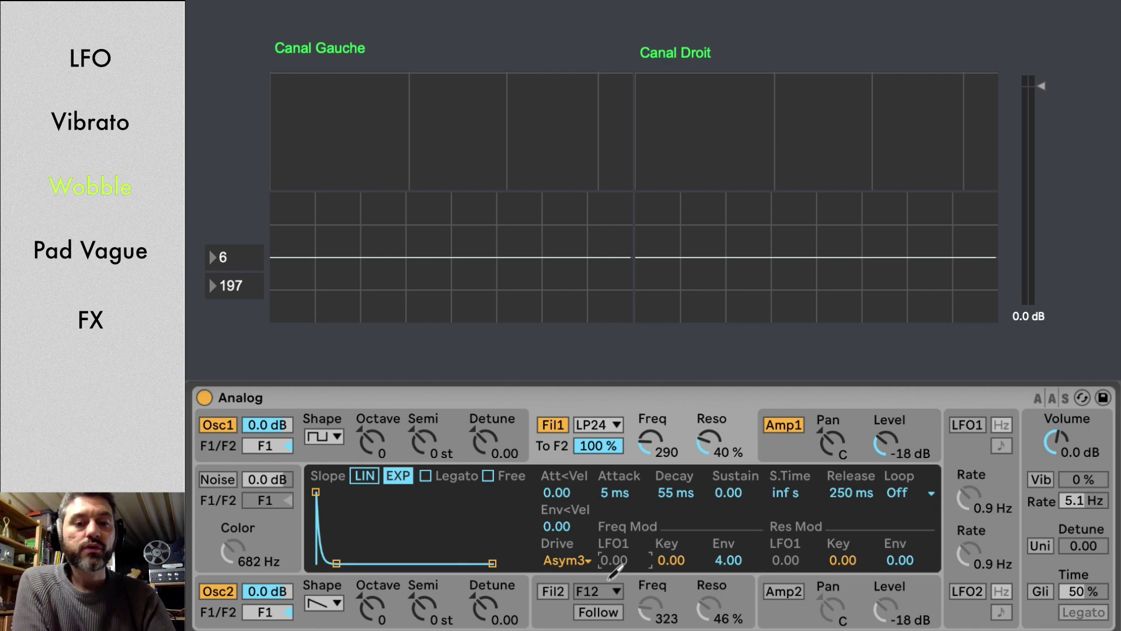
Examine the oscillator, filter and amplifier settings of the Wobble patch, ending on the Fil1 settings.
left_click(287, 457)
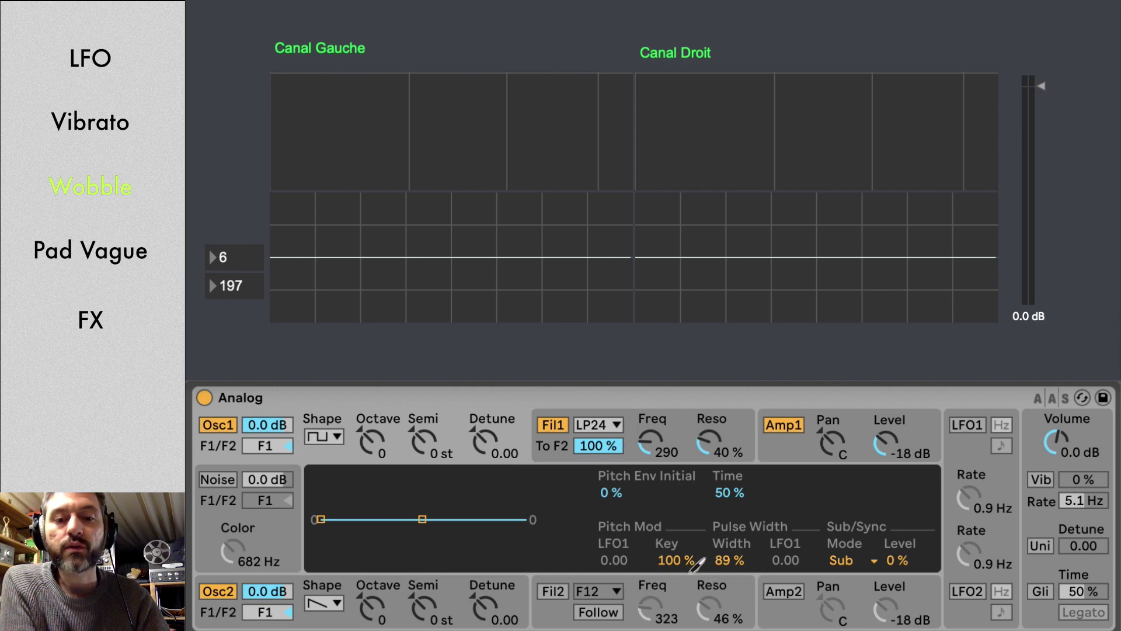
left_click(305, 622)
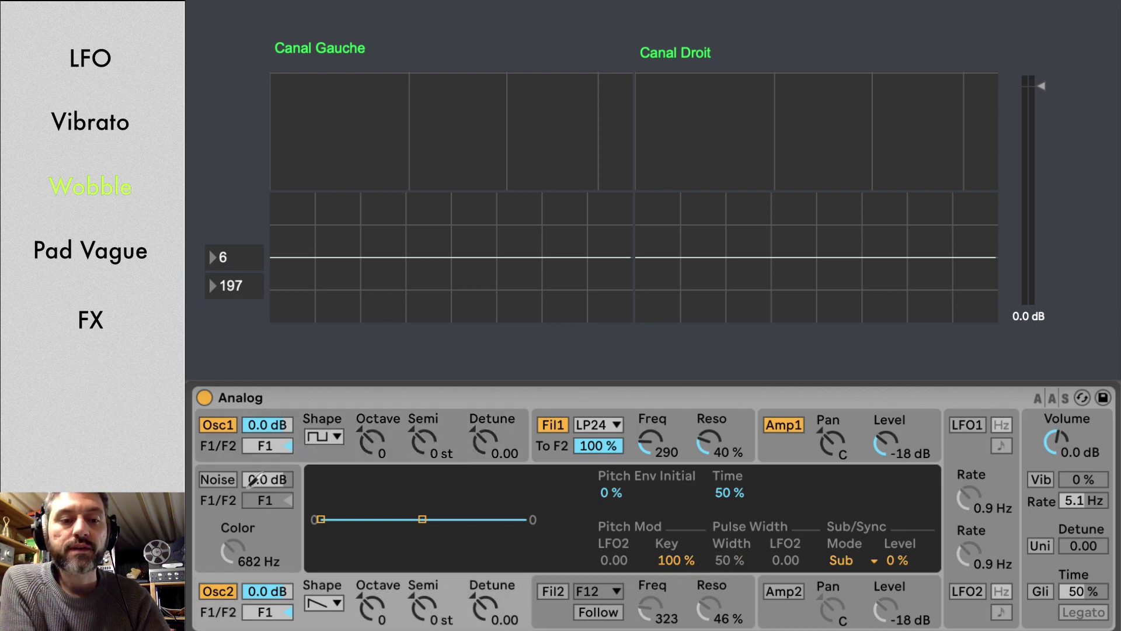
left_click(555, 451)
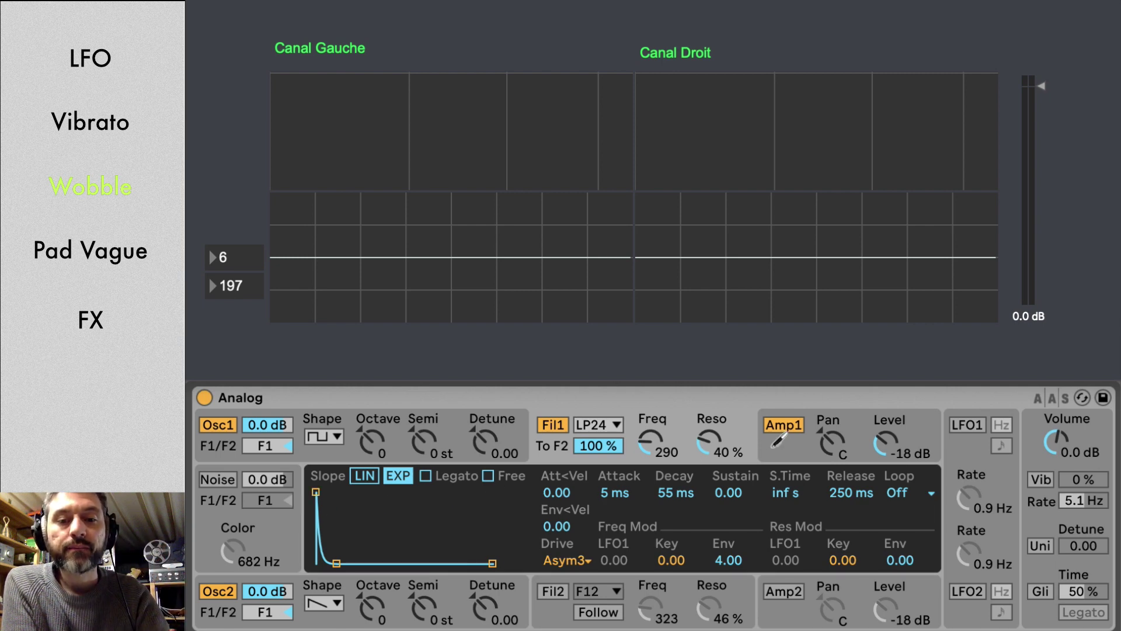
left_click(781, 459)
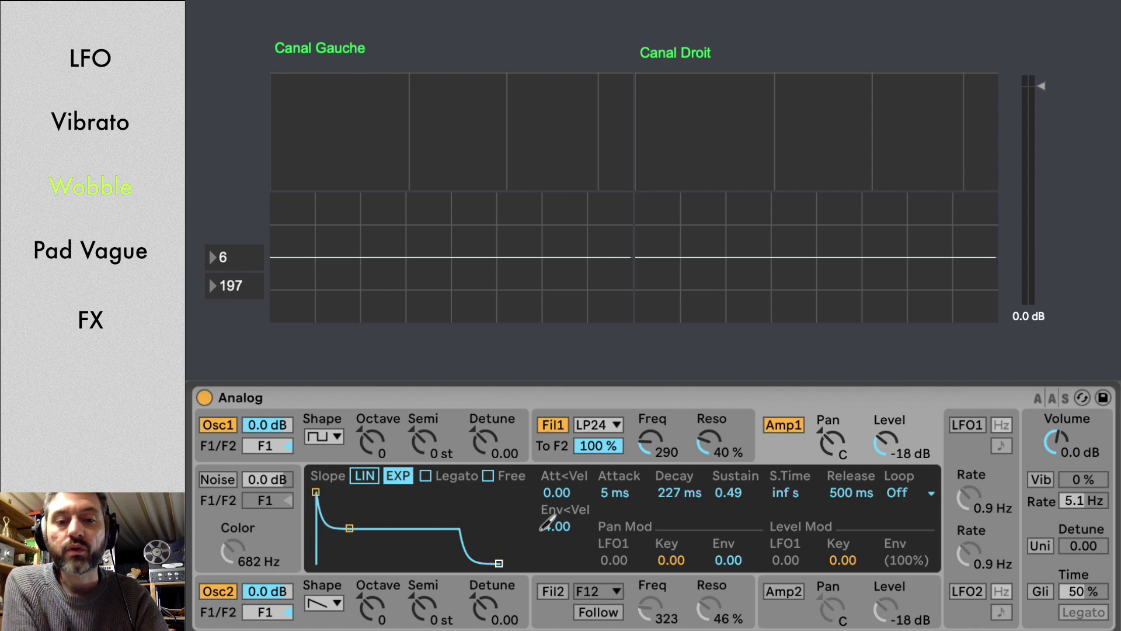
left_click(544, 459)
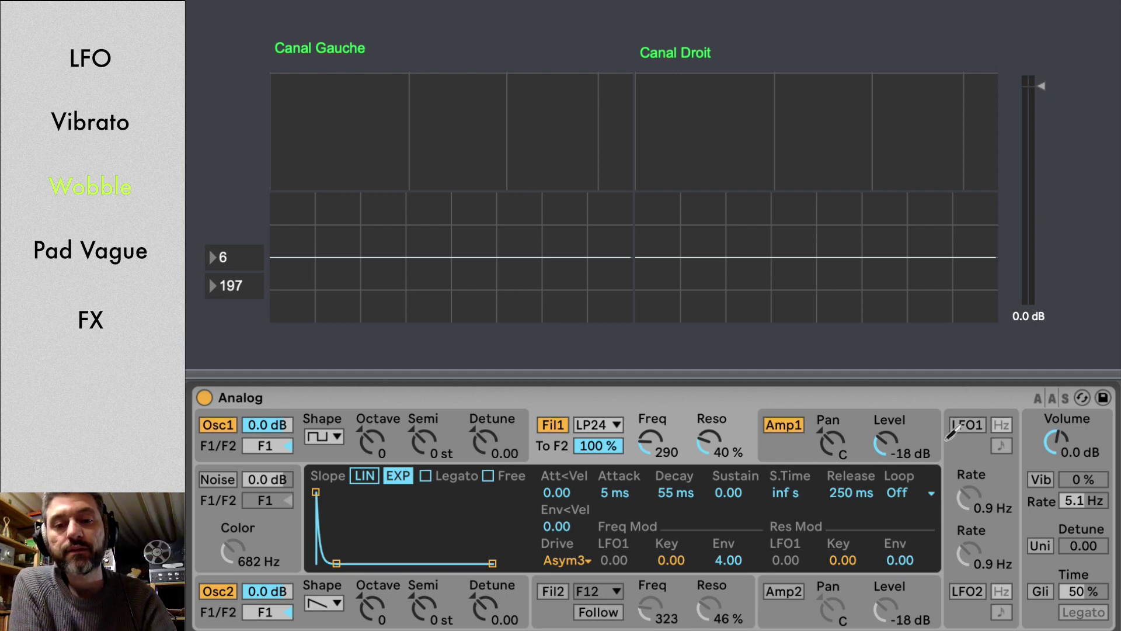
Enable LFO1 and set its modulation of the Fil1 frequency to 2.08.
left_click(958, 425)
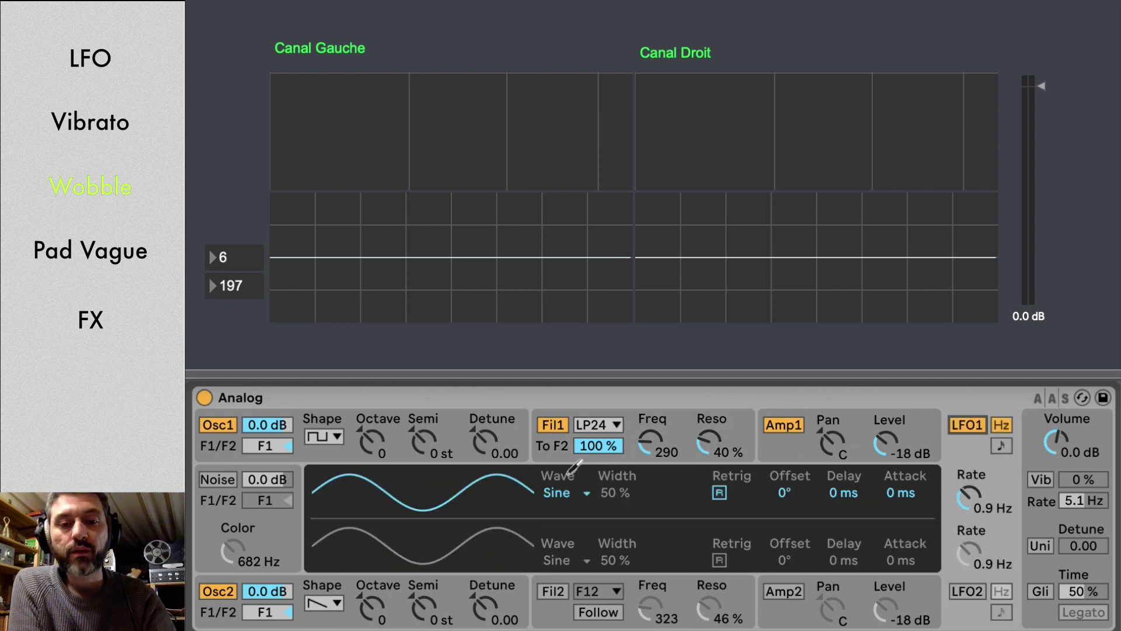
left_click(545, 456)
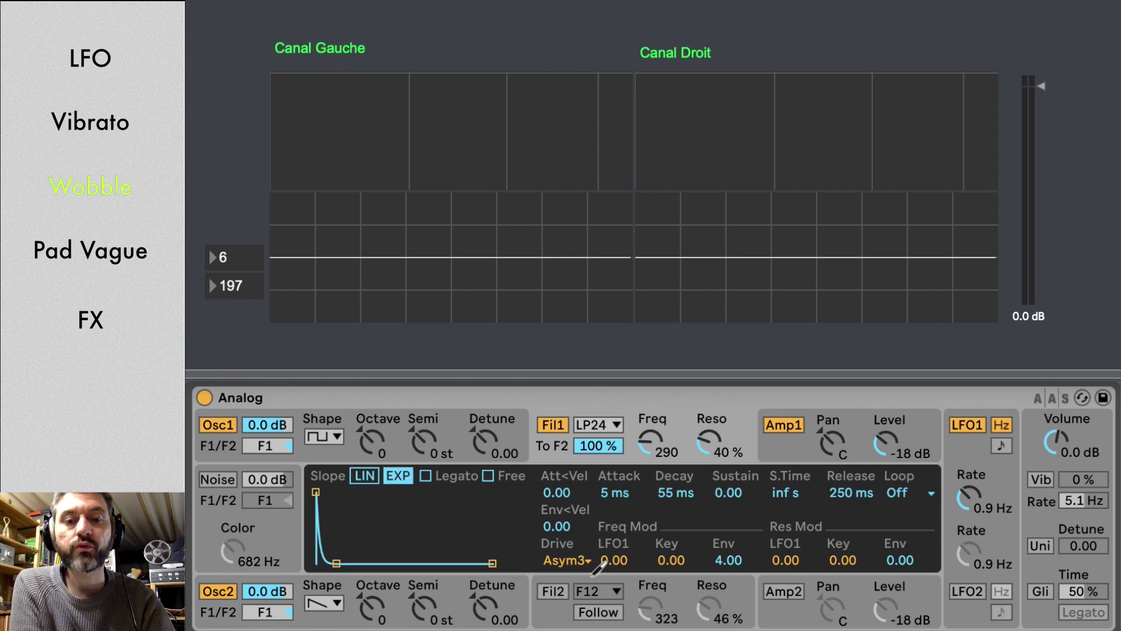
mouse_move(607, 561)
left_mouse_down()
mouse_move(606, 594)
mouse_move(607, 549)
left_mouse_up()
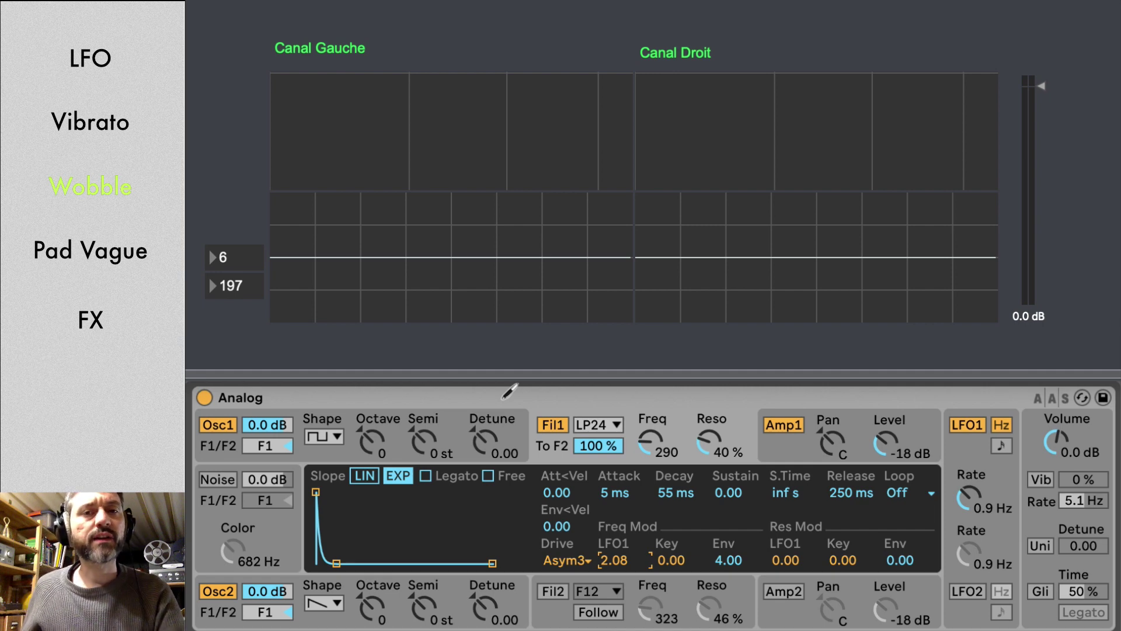
Turn on Retrig for LFO1 and raise its rate to 7.7 Hz.
left_click(946, 503)
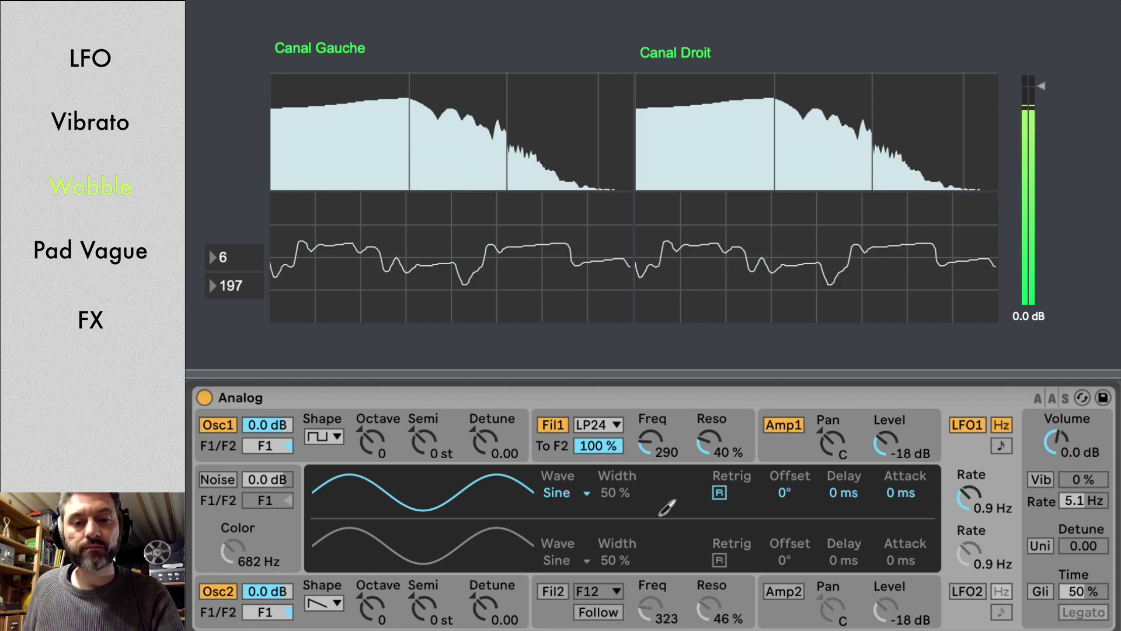
left_click(718, 494)
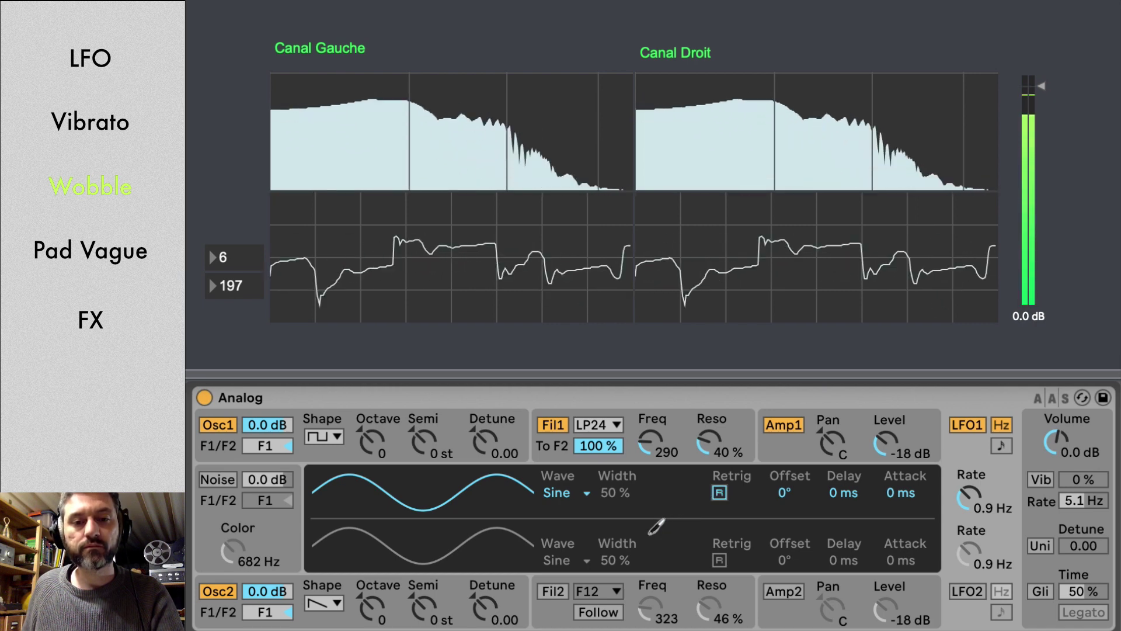
left_click(714, 496)
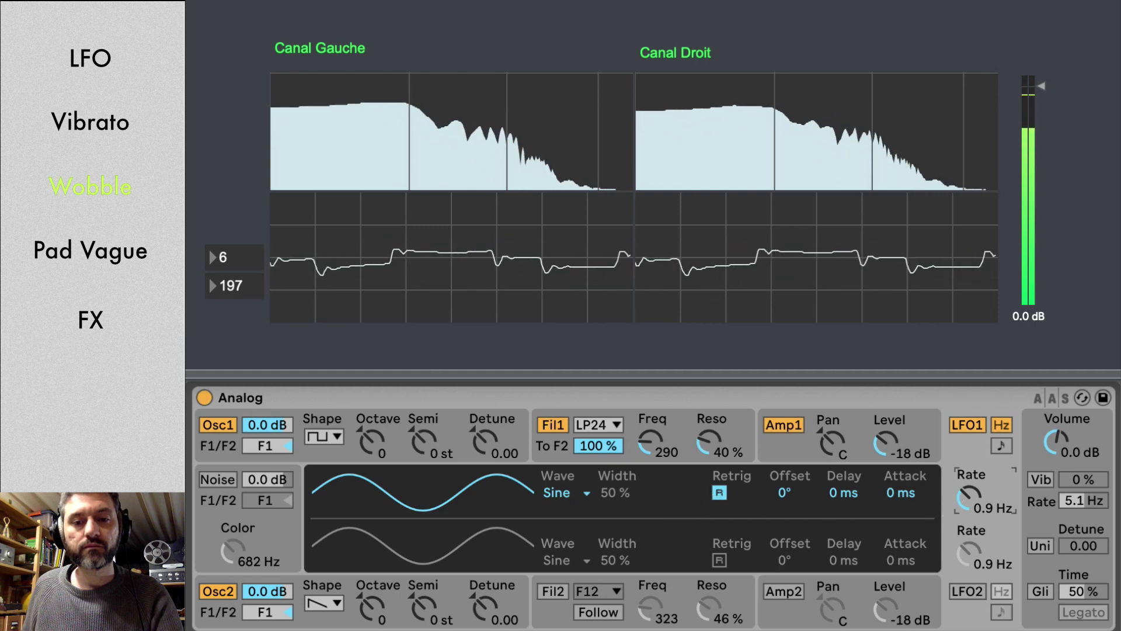
left_click_drag(969, 495, 970, 482)
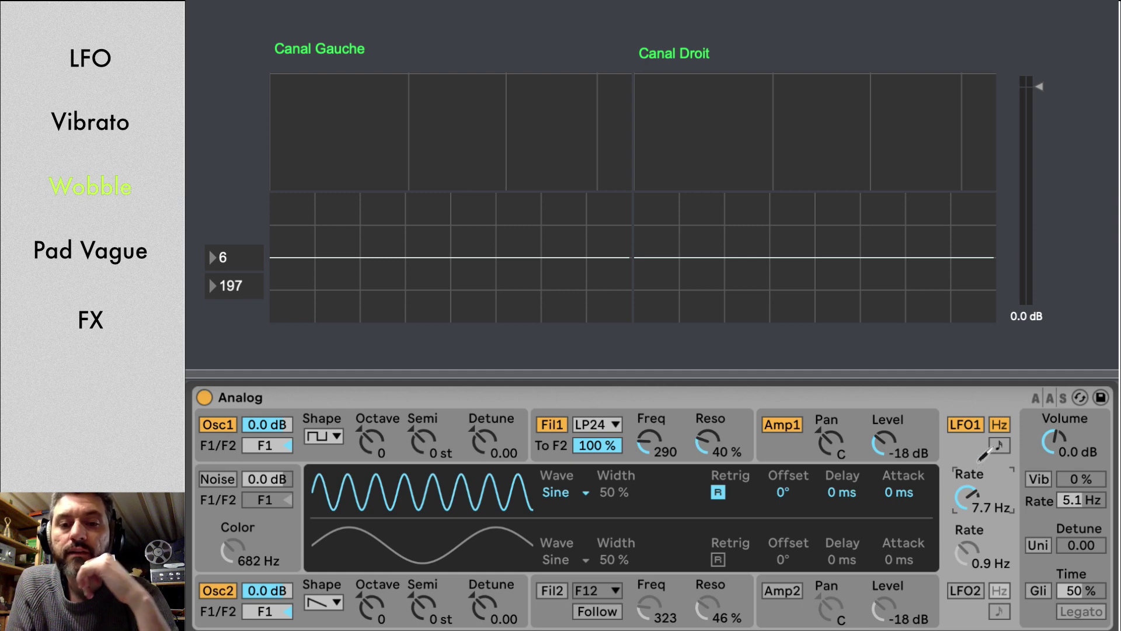
Sync LFO1's rate to note values, trying the extremes 4 and 1/32 before setting it to 1/8.
left_click(997, 446)
left_click_drag(968, 497, 967, 530)
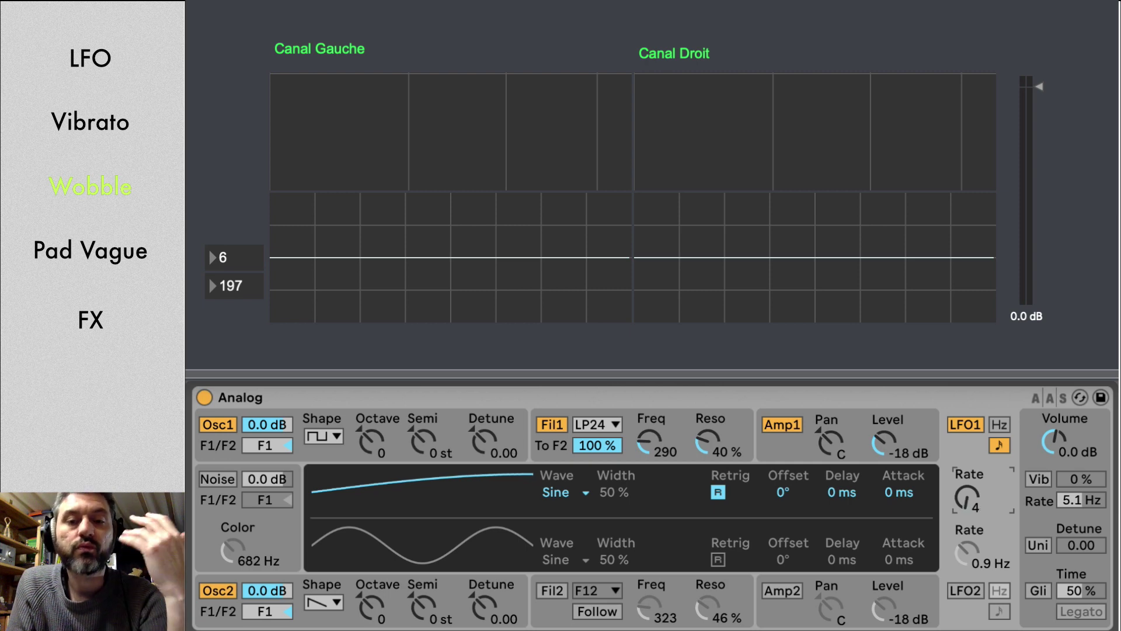
left_click_drag(968, 531, 967, 498)
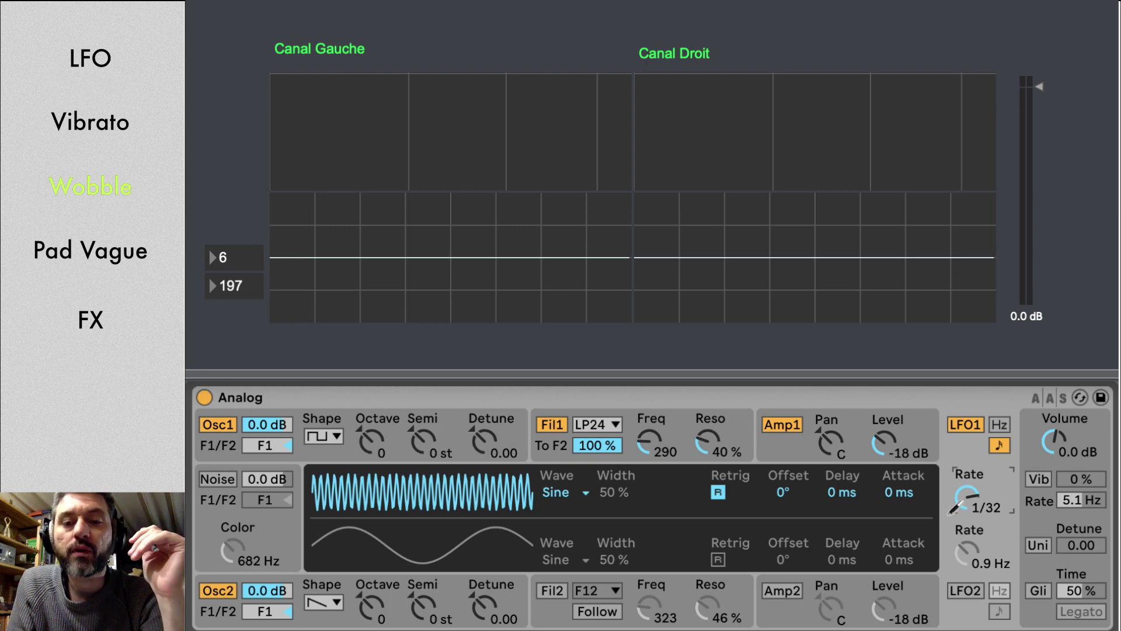
left_click_drag(968, 498, 967, 510)
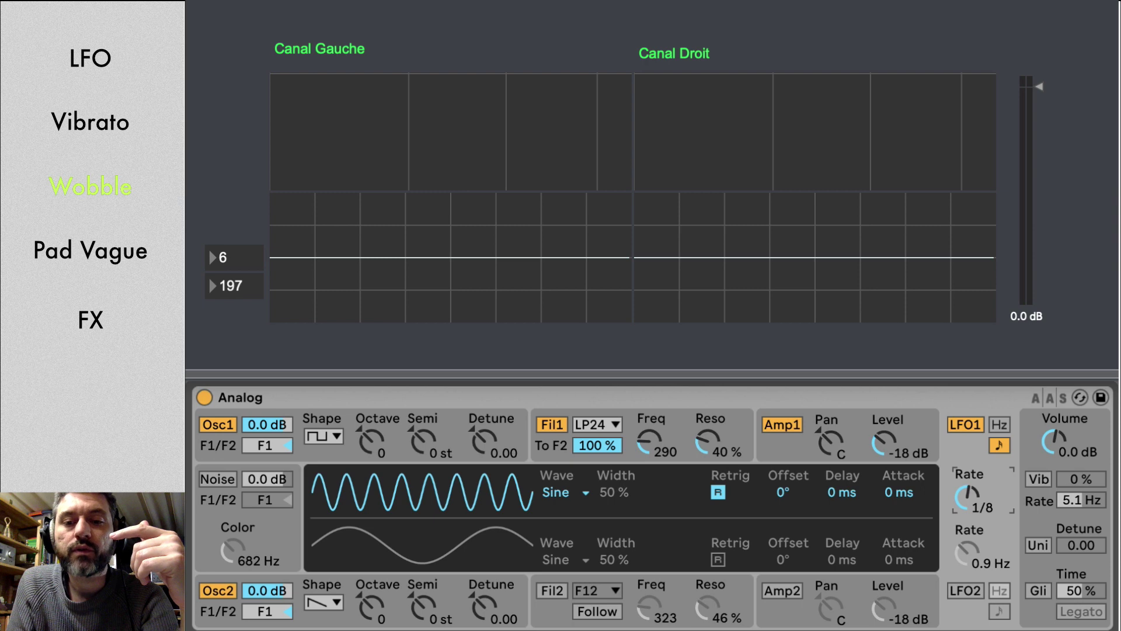
Vary LFO1's synced rate between 1/16, 1/32 and 1/16t, finishing at 1/16.
left_click_drag(967, 497, 966, 482)
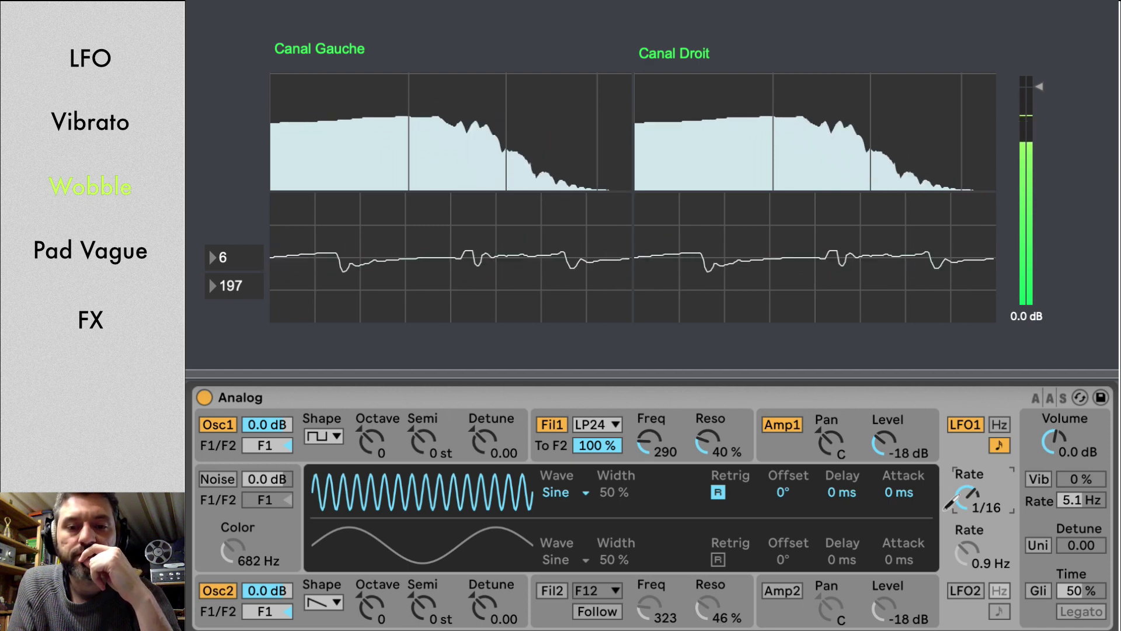
left_click_drag(951, 501, 951, 489)
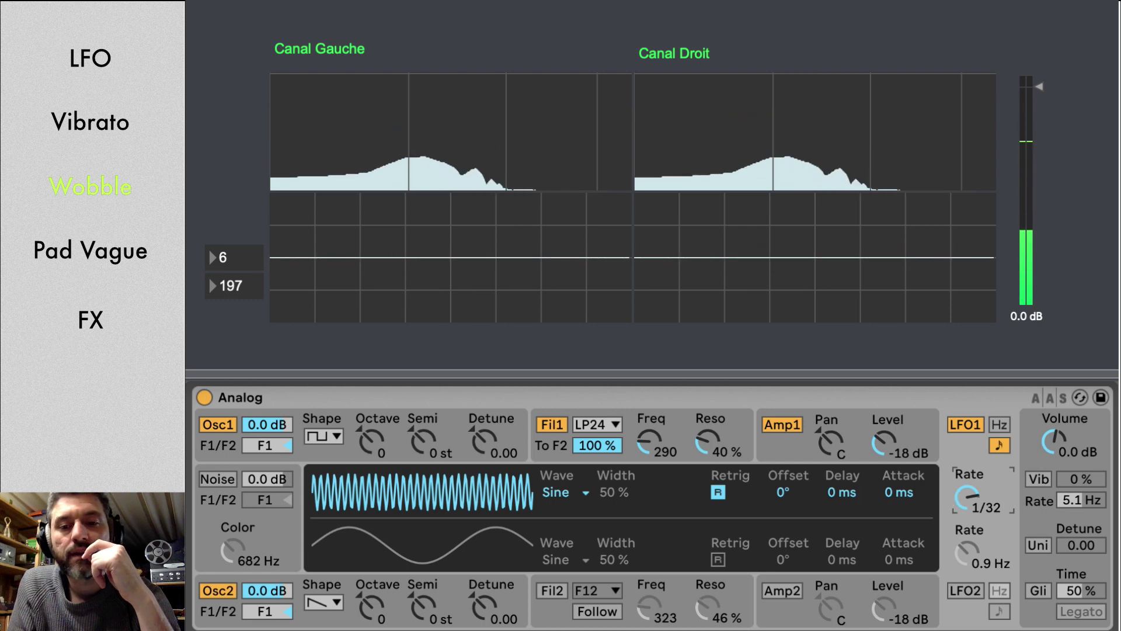
left_click_drag(949, 503, 949, 503)
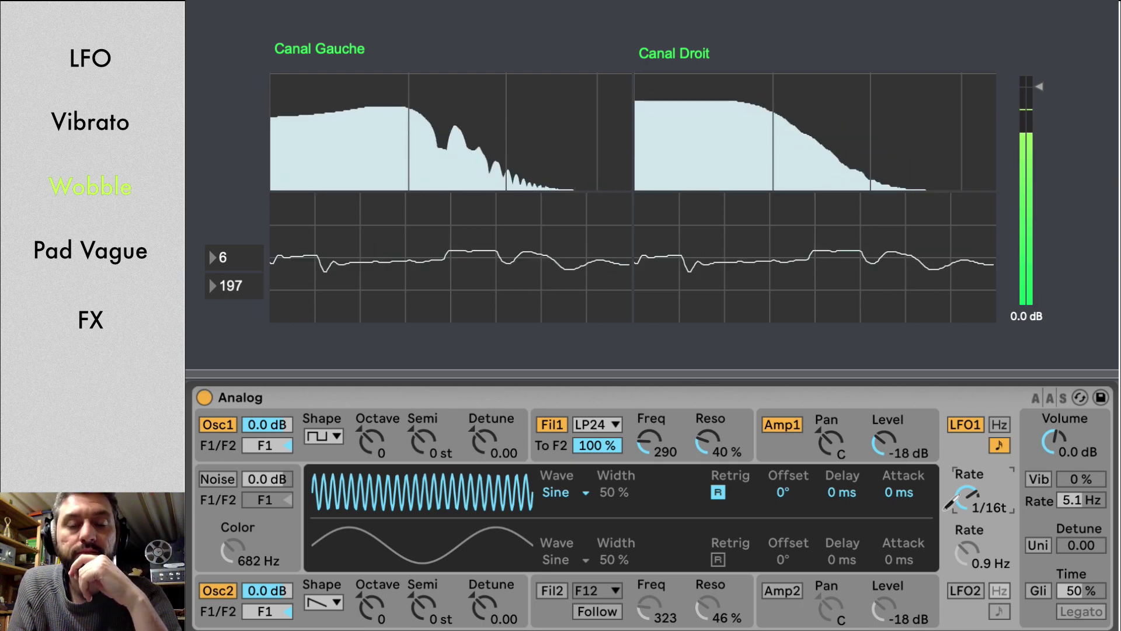
left_click_drag(950, 501, 950, 497)
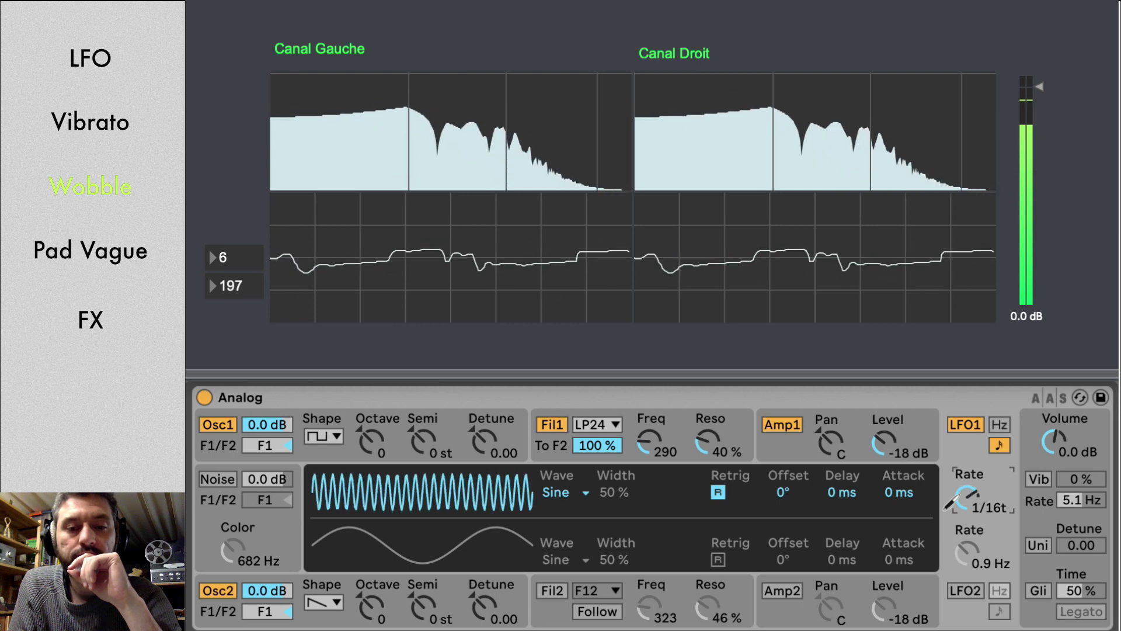
left_click_drag(950, 501, 950, 500)
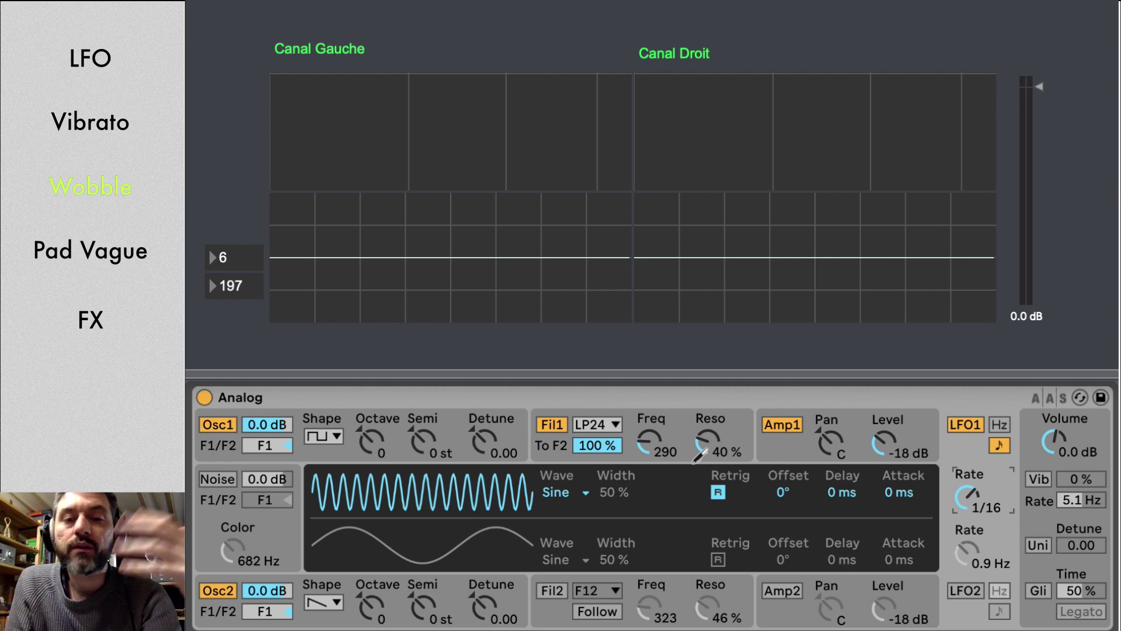
Raise the Fil1 resonance to 69 % and set LFO1's synced rate to 1/16d.
left_click_drag(699, 453, 699, 419)
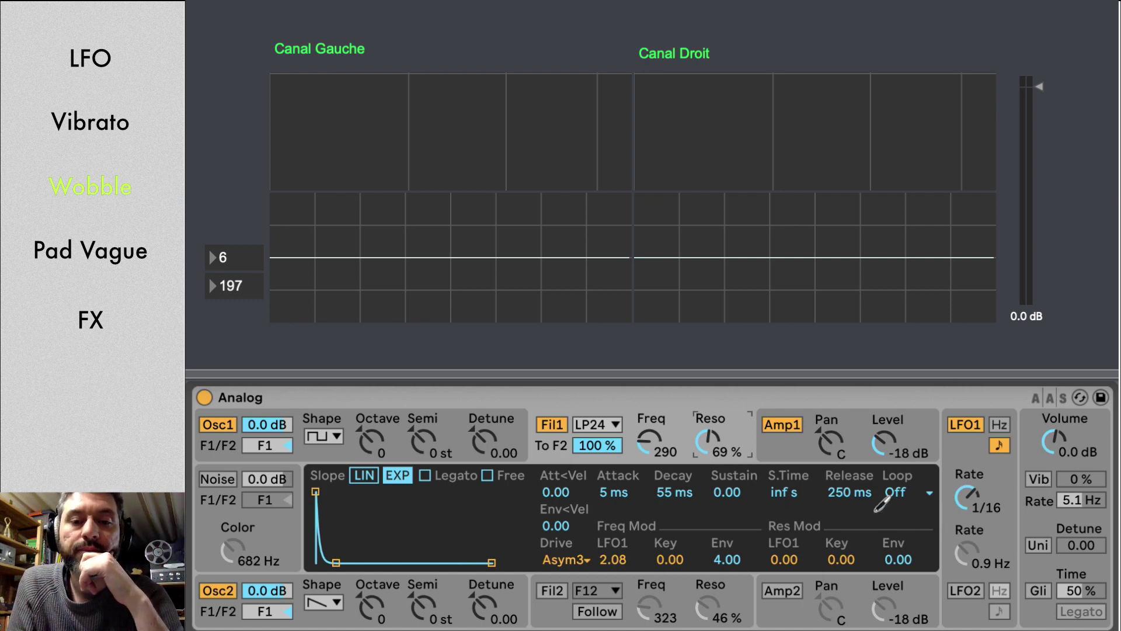
left_click(931, 530)
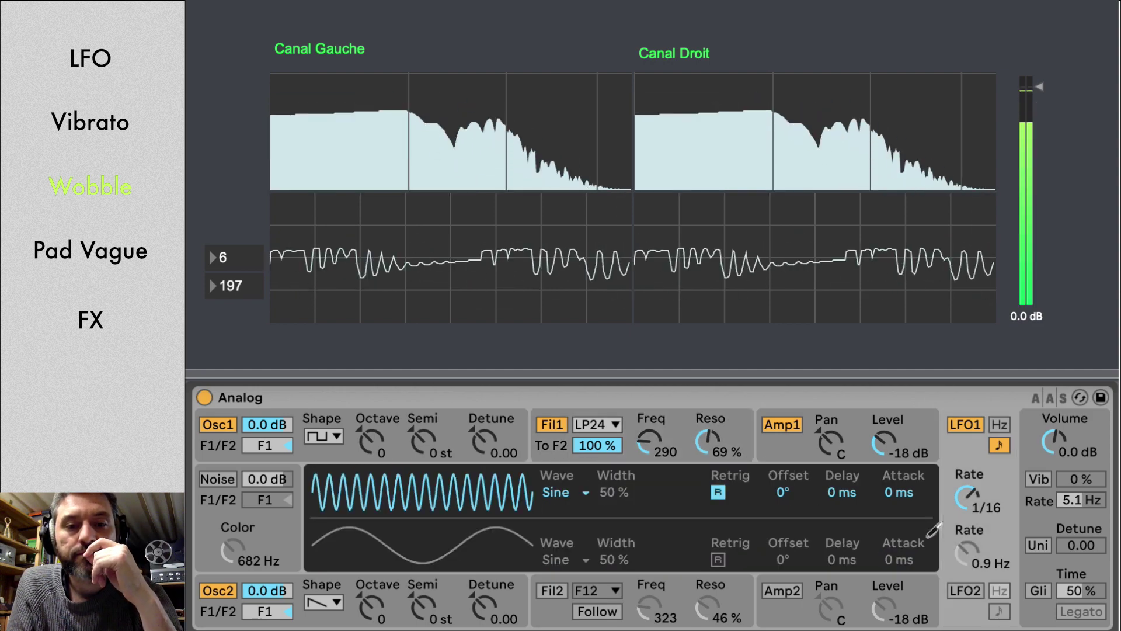
left_click_drag(958, 513, 951, 508)
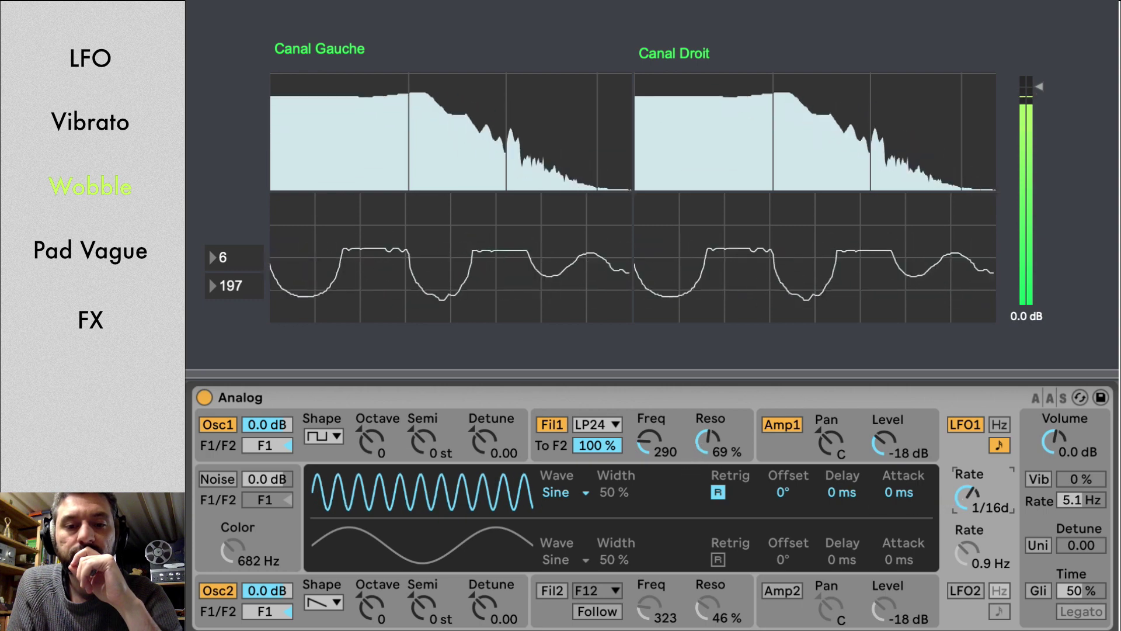
Lower the Fil1 resonance to 59 % and set LFO1's synced rate to 1/8.
left_click_drag(708, 441, 708, 454)
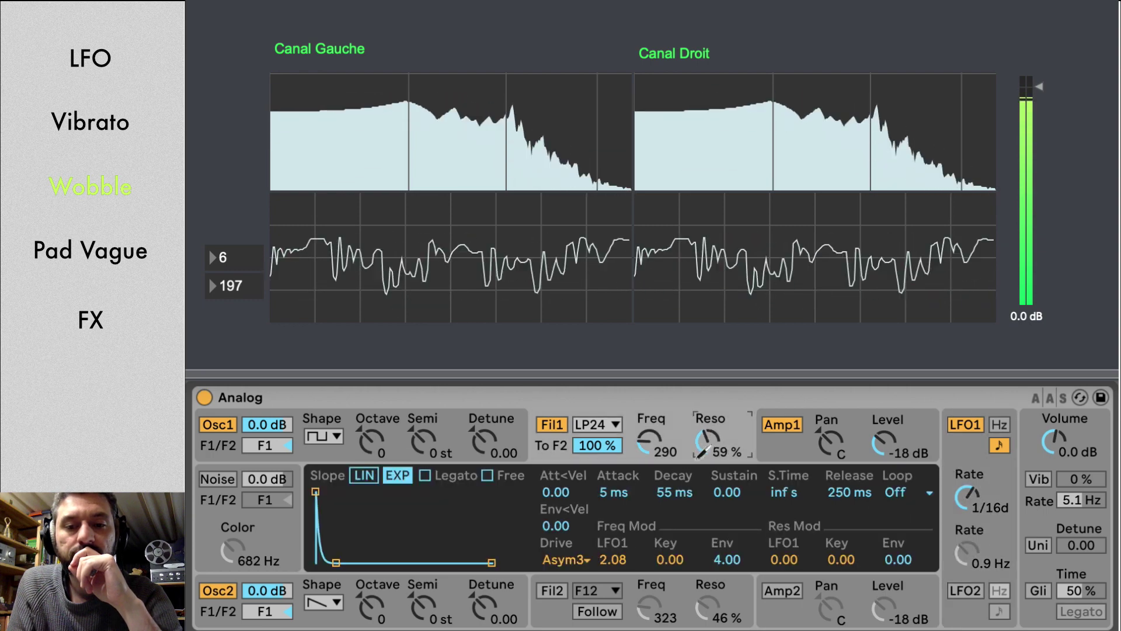
left_click(969, 495)
left_click_drag(968, 495, 968, 489)
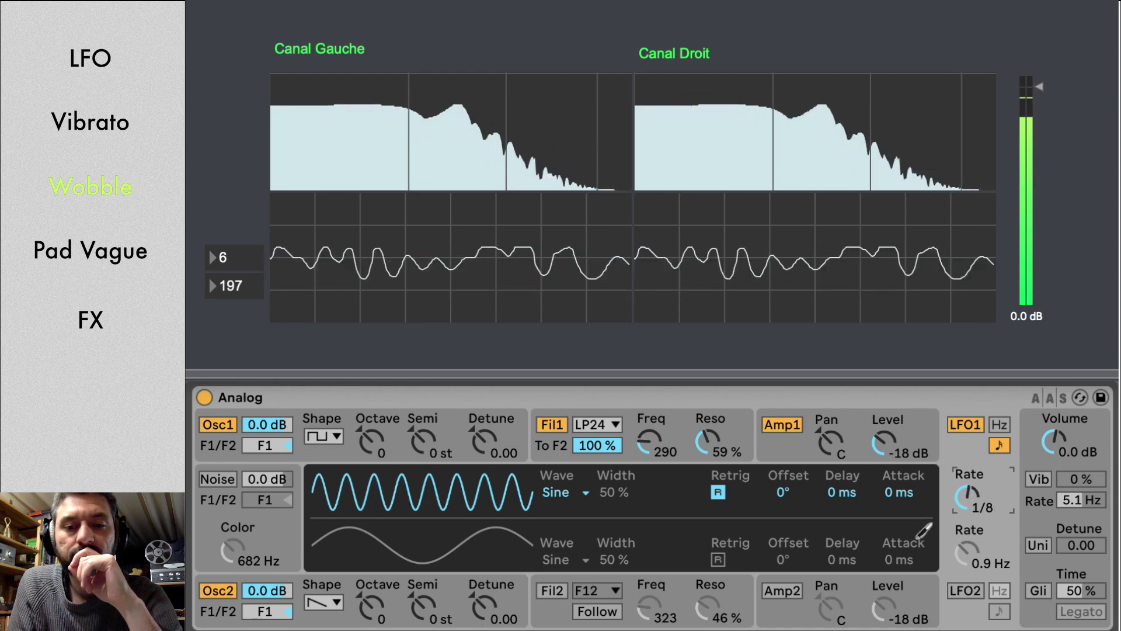
Detune Osc1 to 0.05 and Osc2 to -0.05, and set Fil1 to 62 % resonance with its frequency at 340.
mouse_move(708, 443)
left_mouse_down()
mouse_move(708, 428)
mouse_move(708, 441)
left_mouse_up()
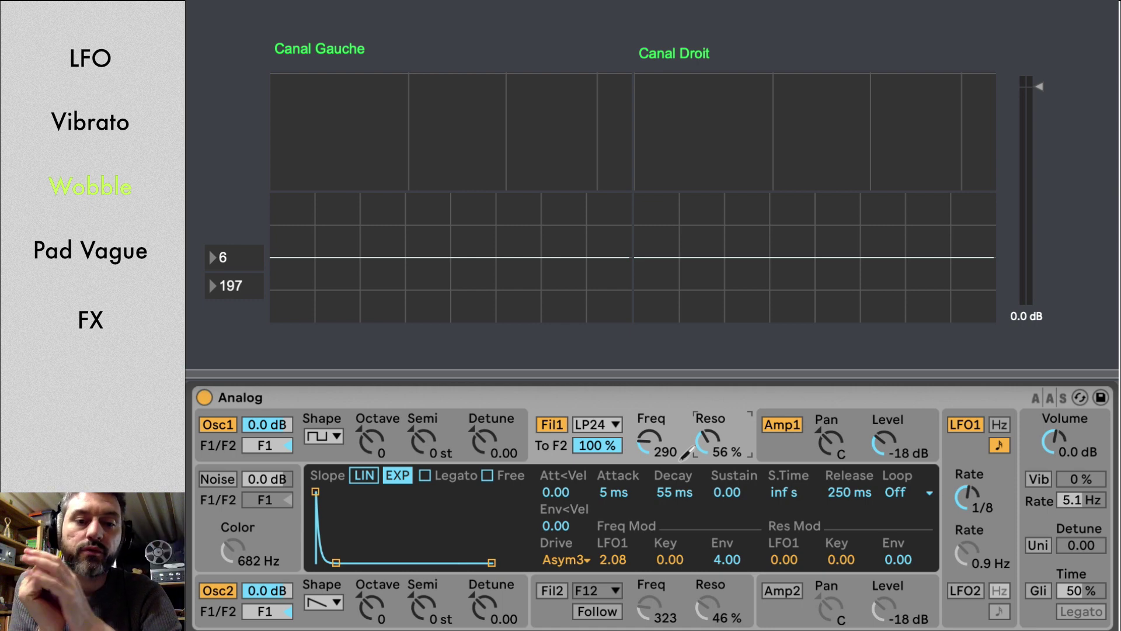
left_click(482, 450)
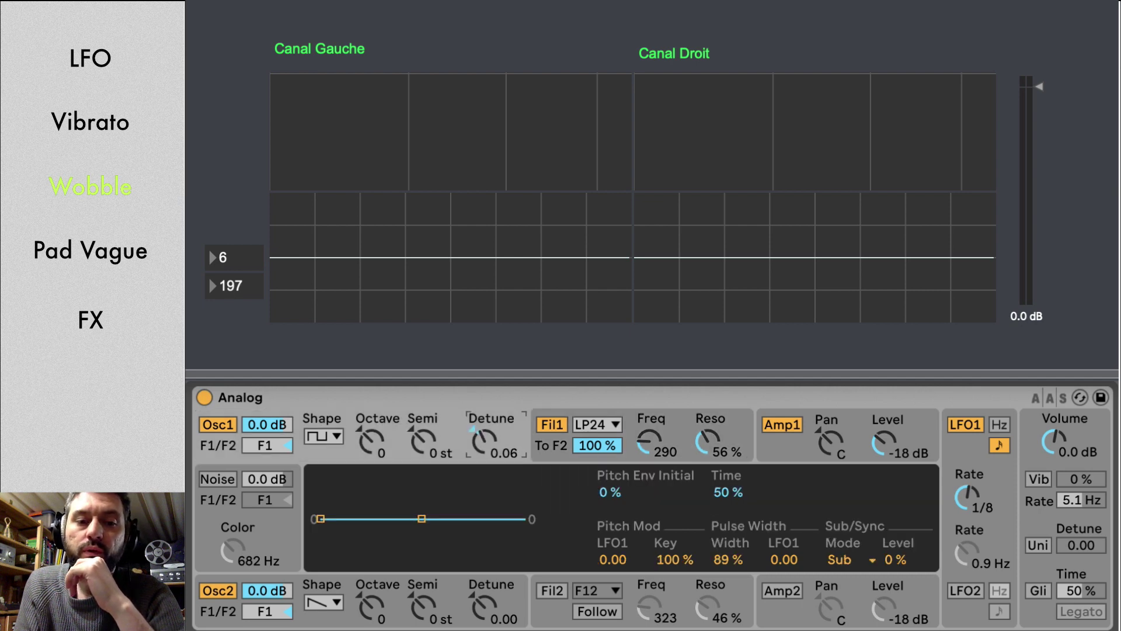
left_click_drag(480, 459, 488, 471)
left_click_drag(473, 605, 475, 609)
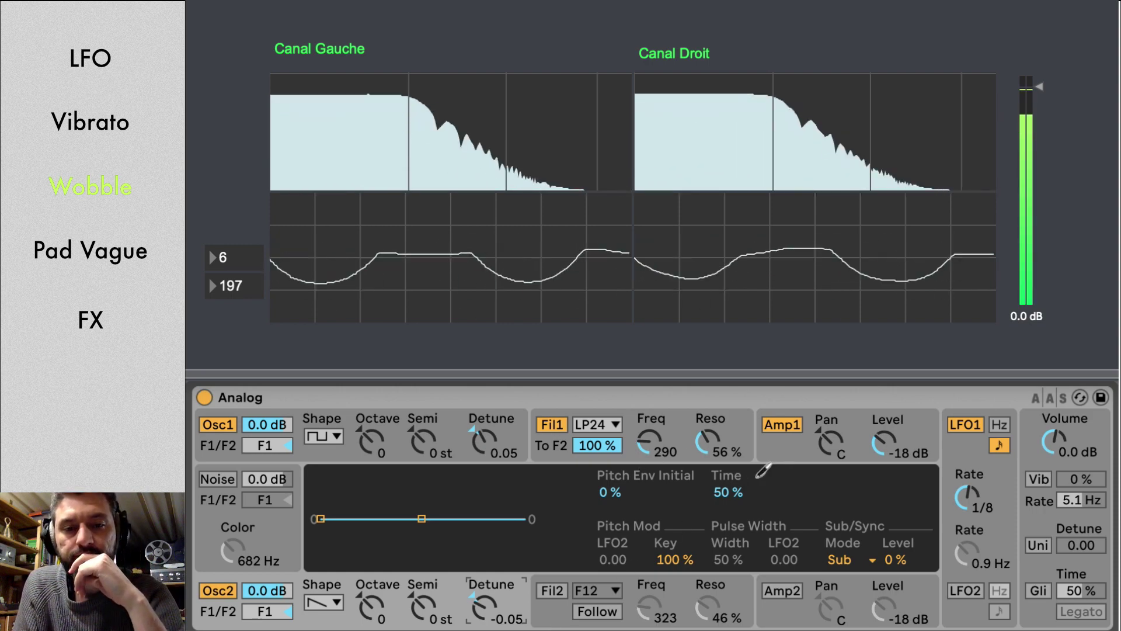
left_click_drag(708, 443, 708, 434)
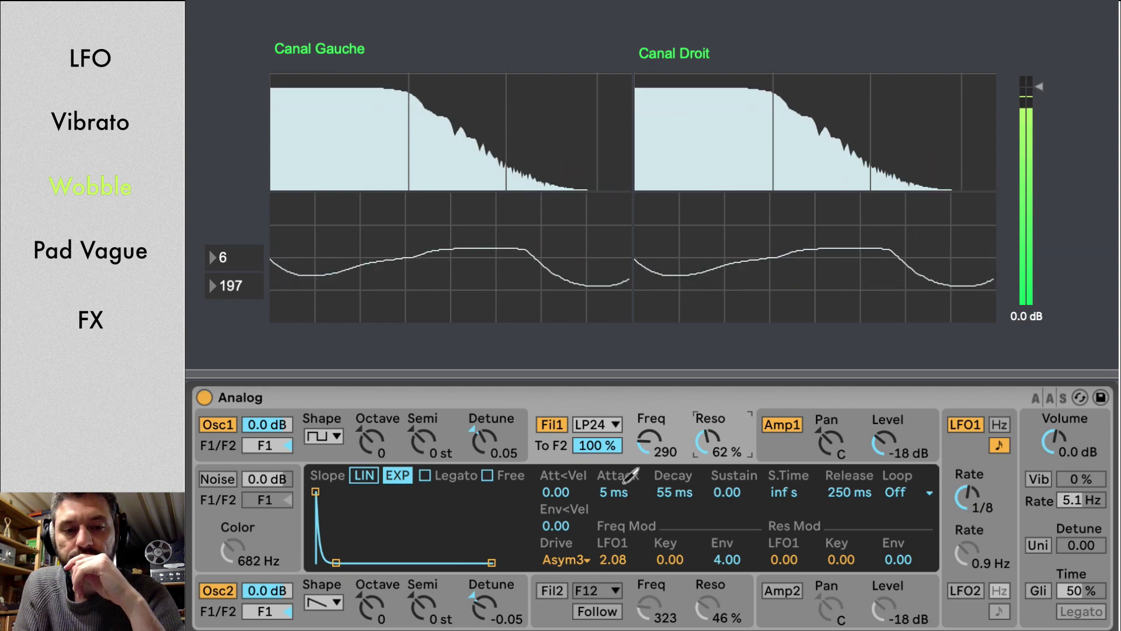
mouse_move(648, 441)
left_mouse_down()
mouse_move(649, 404)
mouse_move(648, 447)
mouse_move(636, 446)
left_mouse_up()
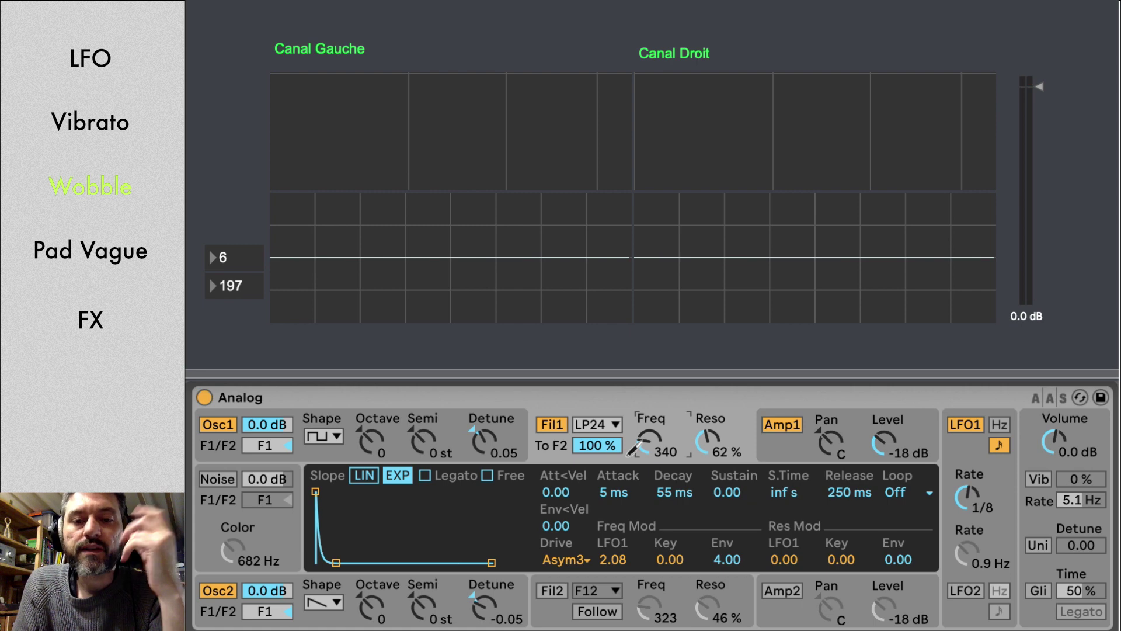
Look through the available LFO1 waveforms and keep Sine selected.
left_click(958, 450)
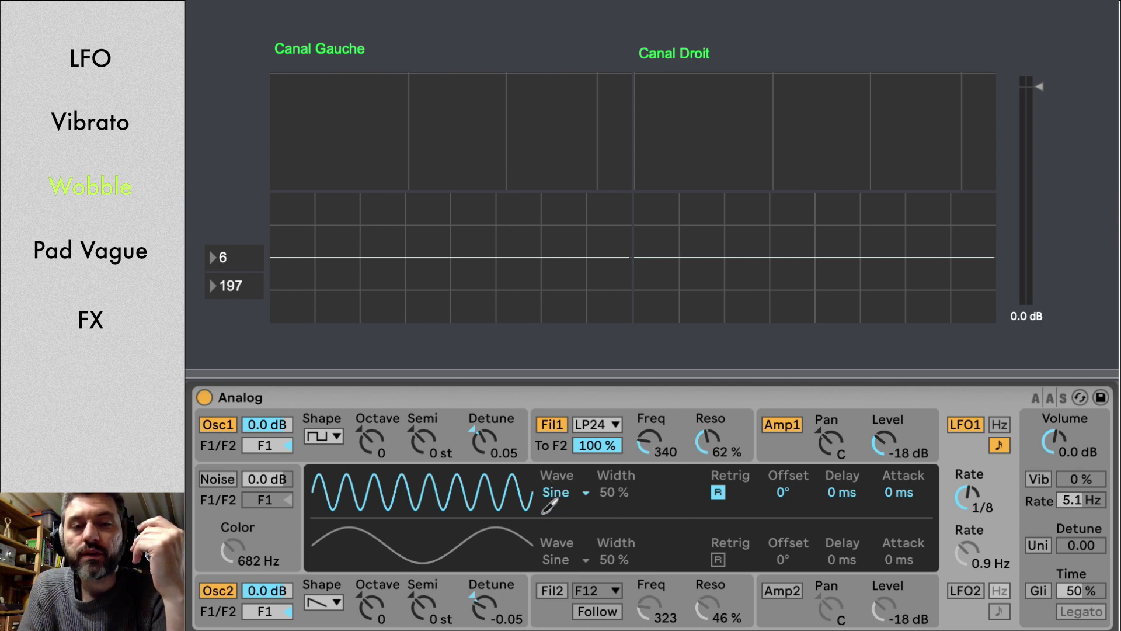
left_click(554, 495)
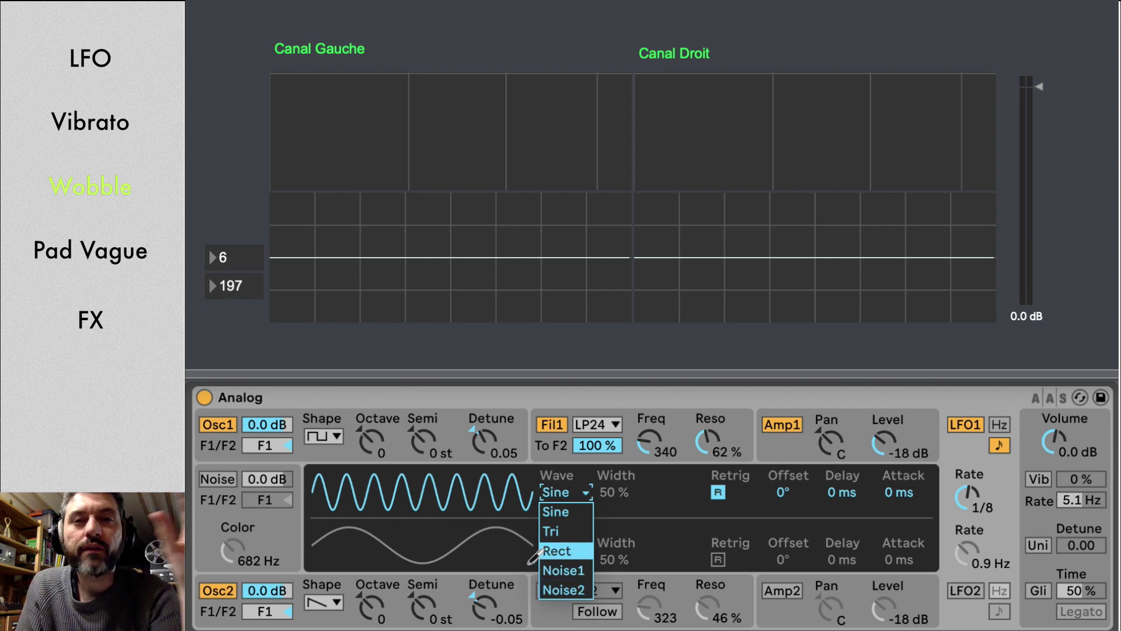
left_click(544, 513)
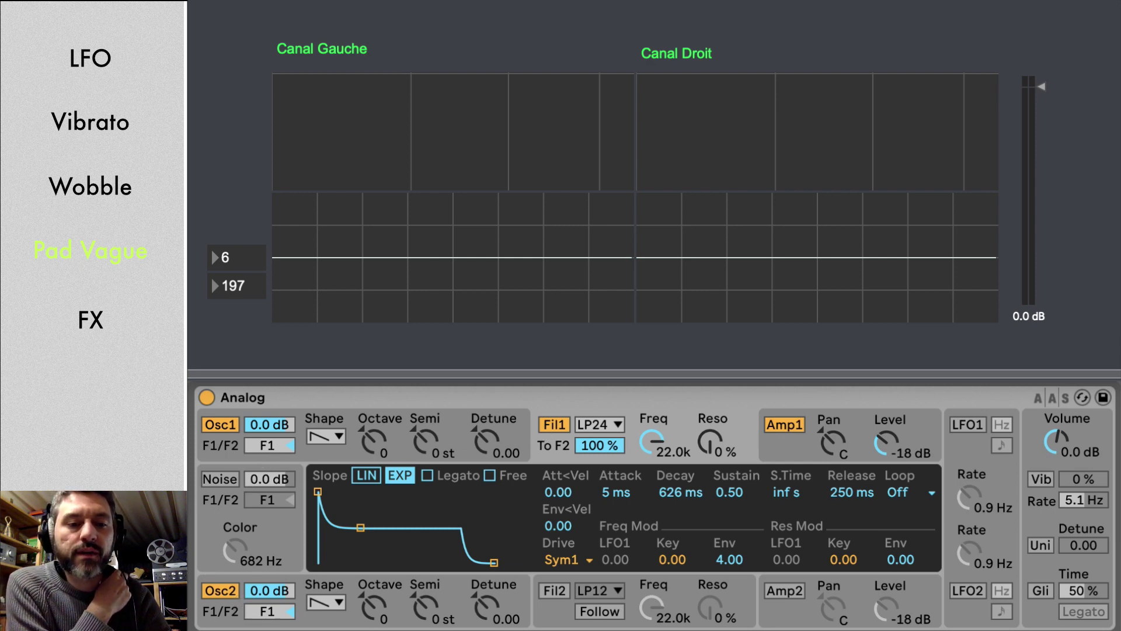
left_click(266, 611)
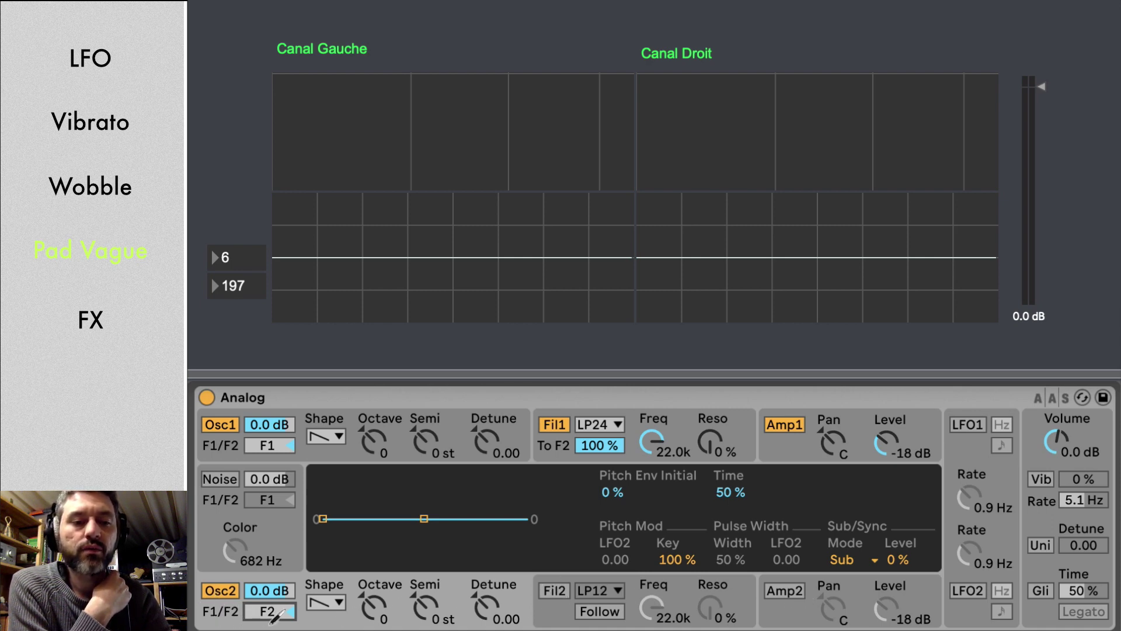
left_click(543, 596)
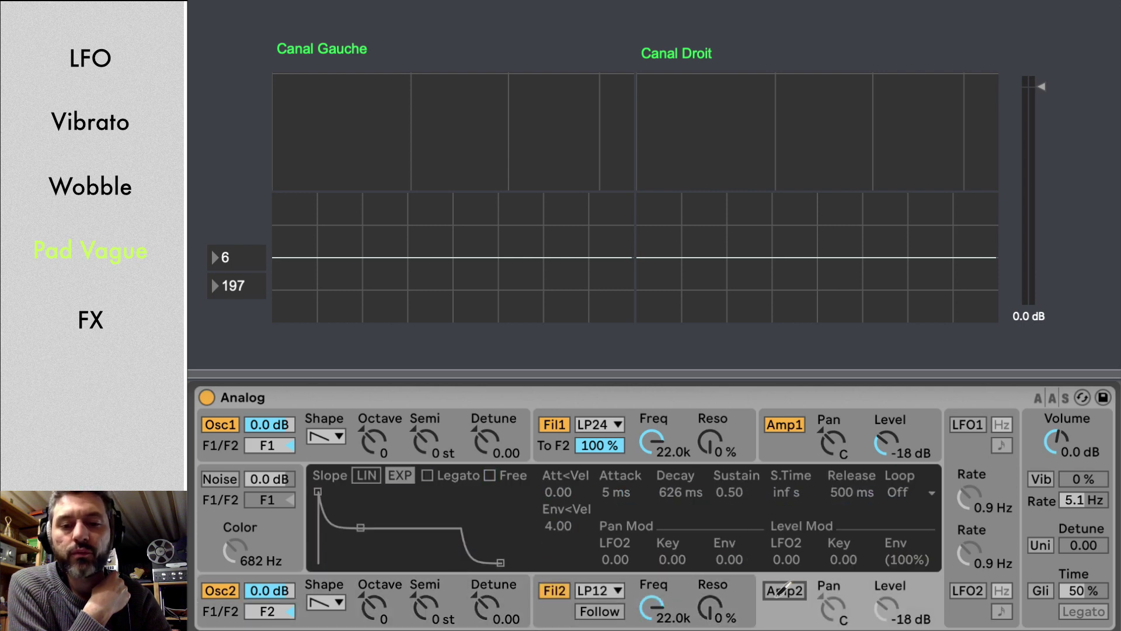
left_click(552, 591)
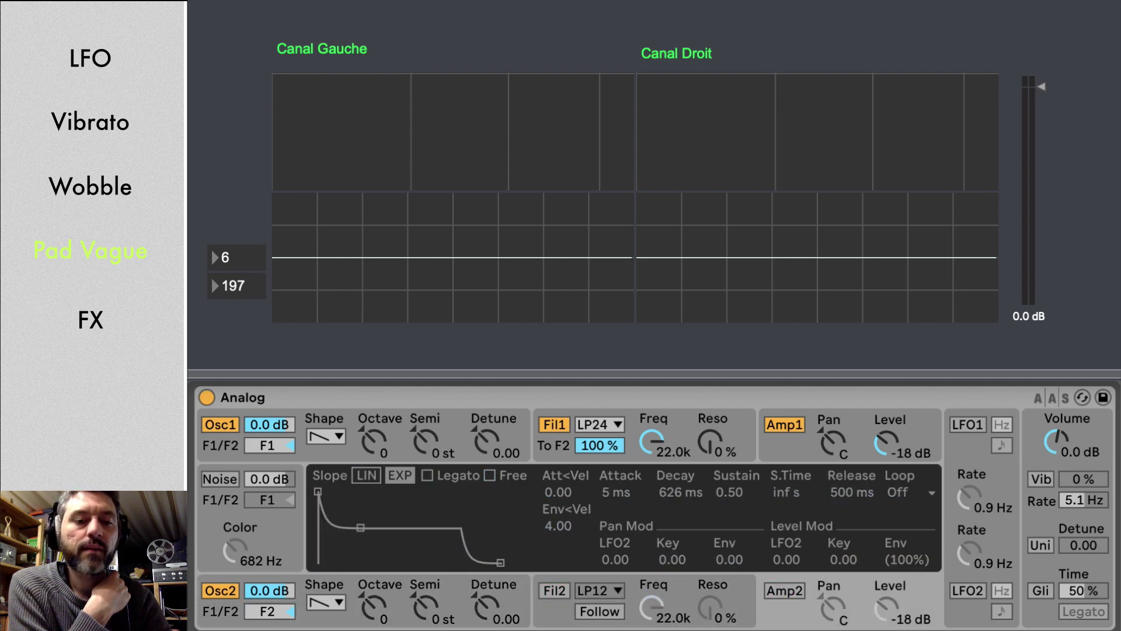
left_click_drag(256, 613, 256, 605)
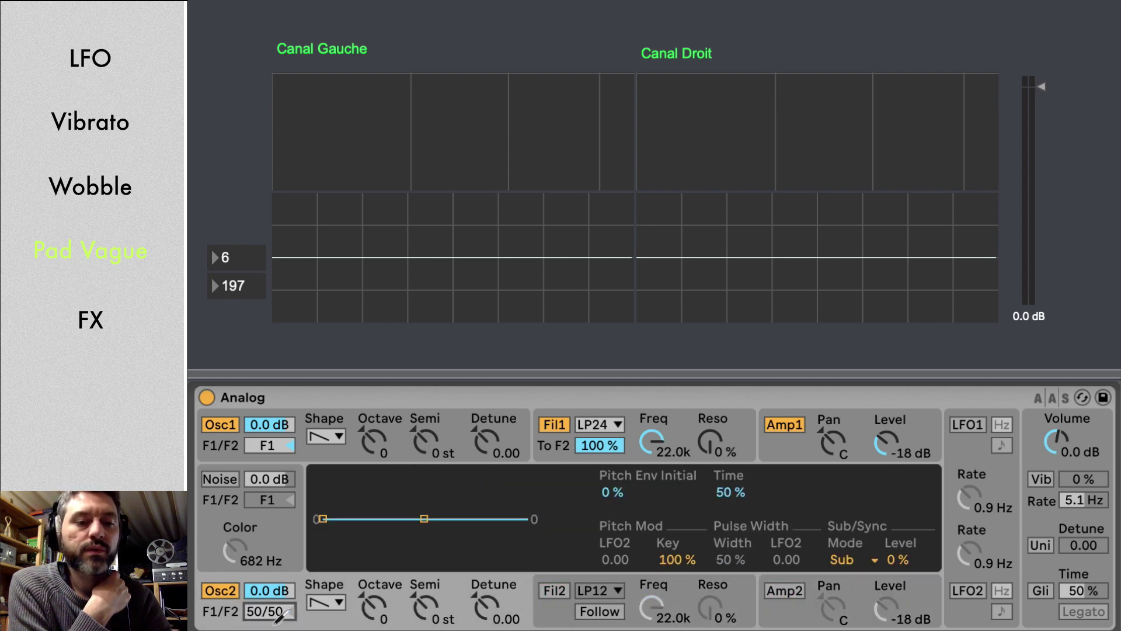
Compare the parallel quick routing with the 50/50 split routing, keep the parallel one, and switch off Osc2.
left_click(1017, 445)
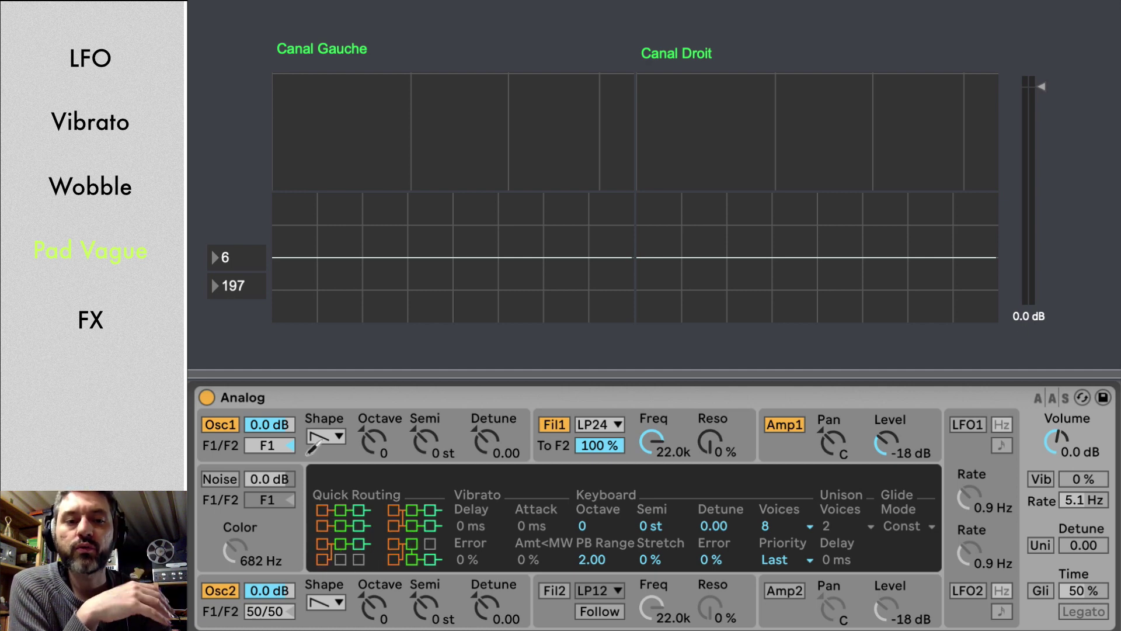
left_click(315, 525)
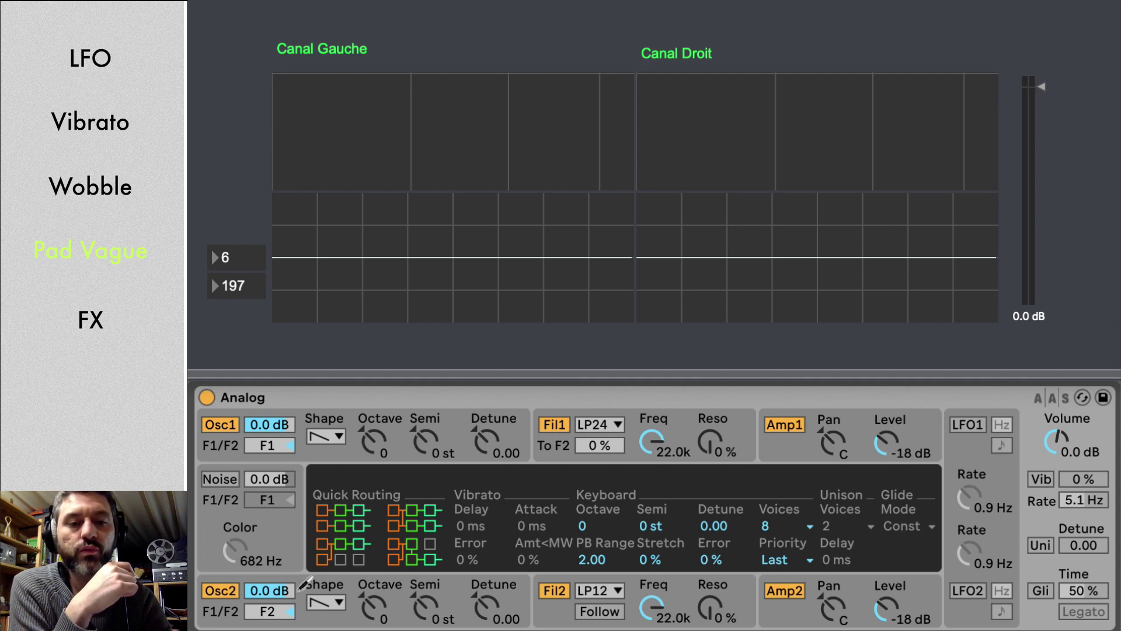
left_click(385, 539)
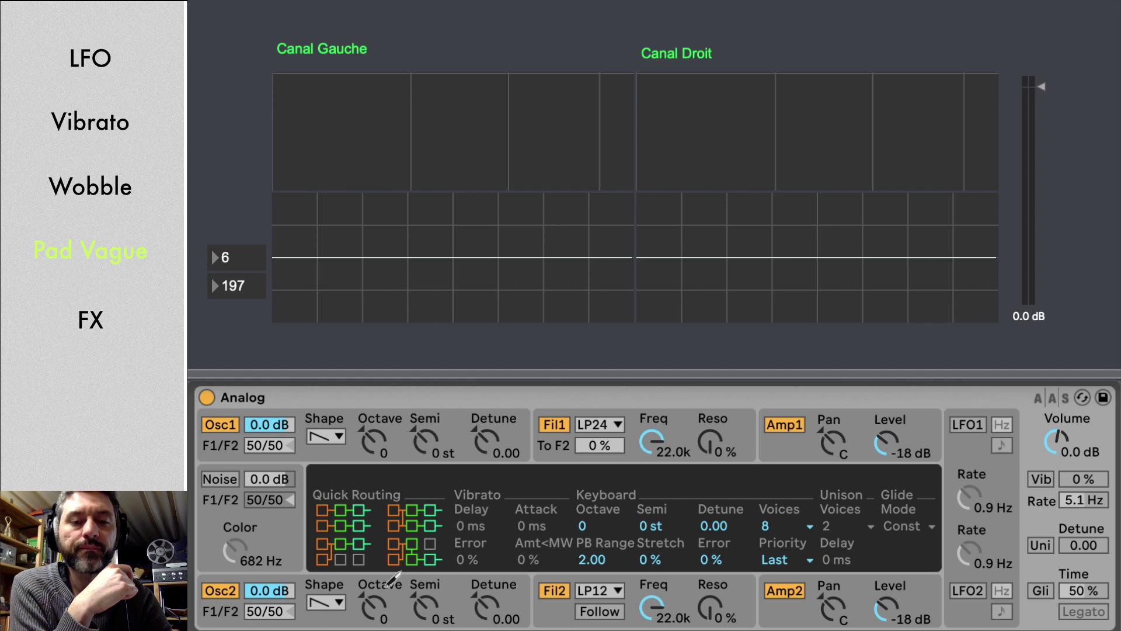
left_click(320, 524)
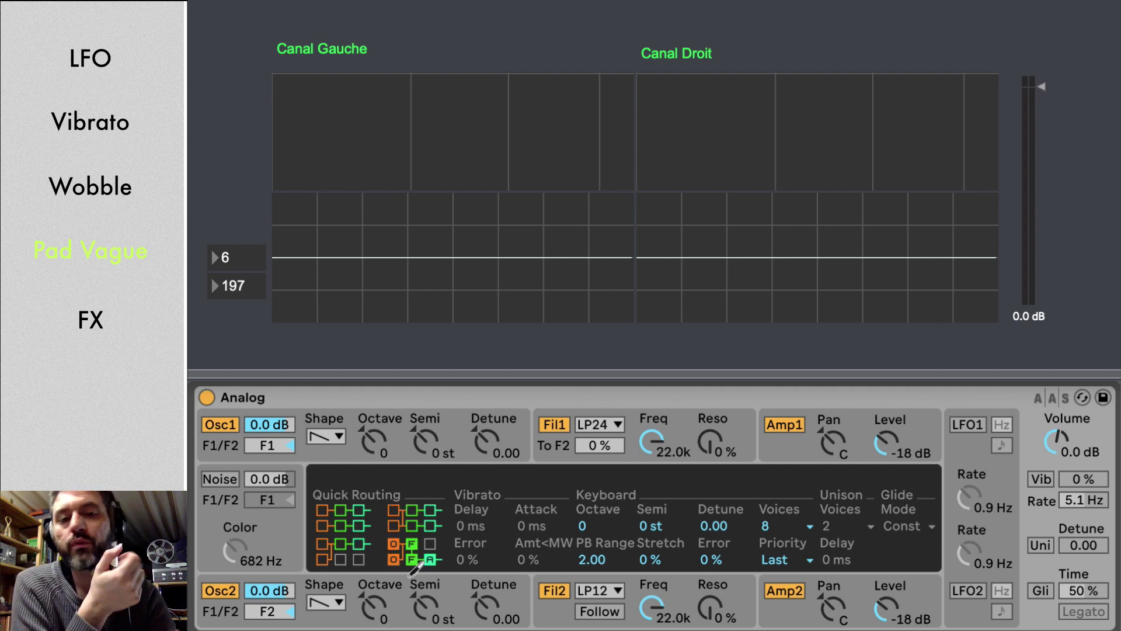
left_click(218, 591)
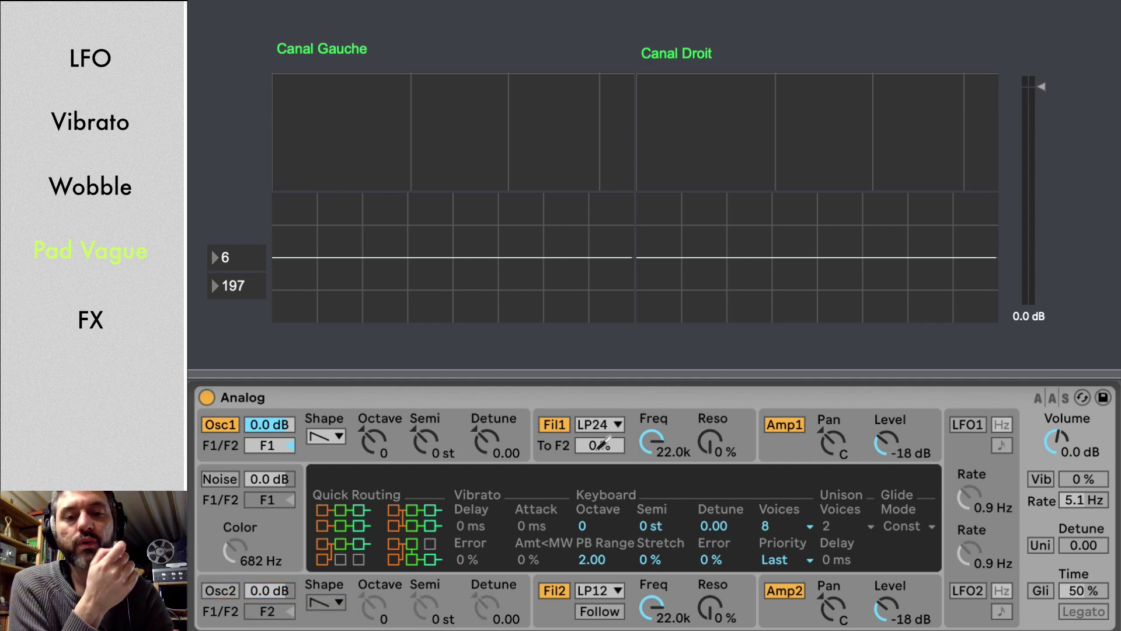
Shape the Amp1 envelope with a 3.38 s attack, a sustain of 1.00 and a 2.99 s release.
left_click(775, 461)
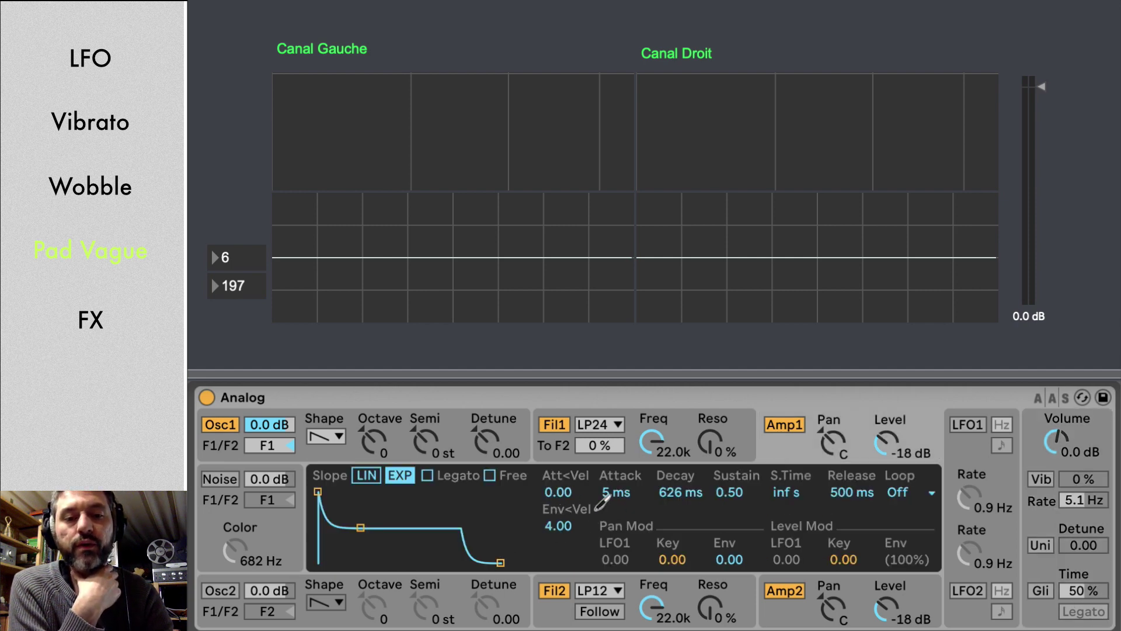
left_click_drag(604, 495, 604, 415)
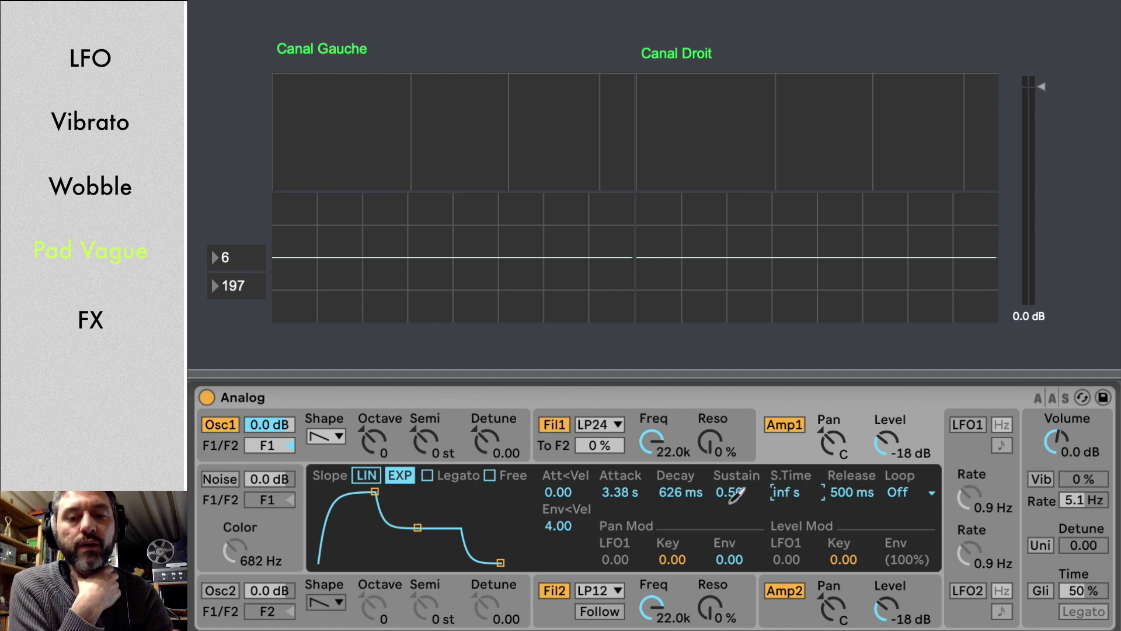
left_click_drag(724, 493, 724, 467)
left_click_drag(853, 492, 852, 460)
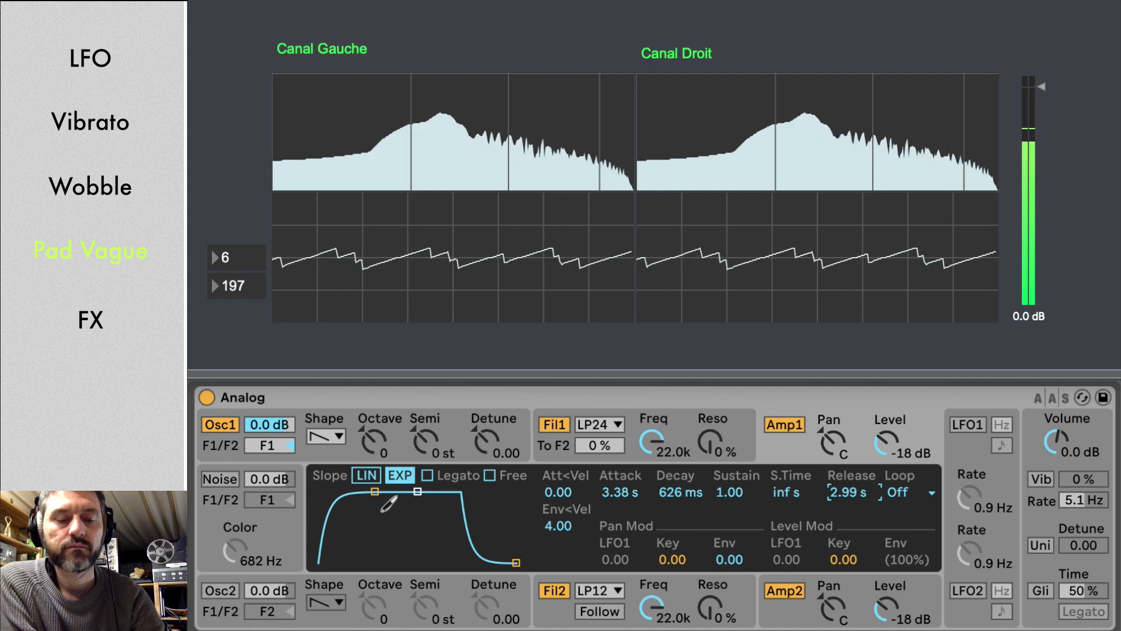
Shape the Fil1 envelope with a 6.29 s attack, a sustain of 1.00 and a 763 ms release.
left_click(535, 447)
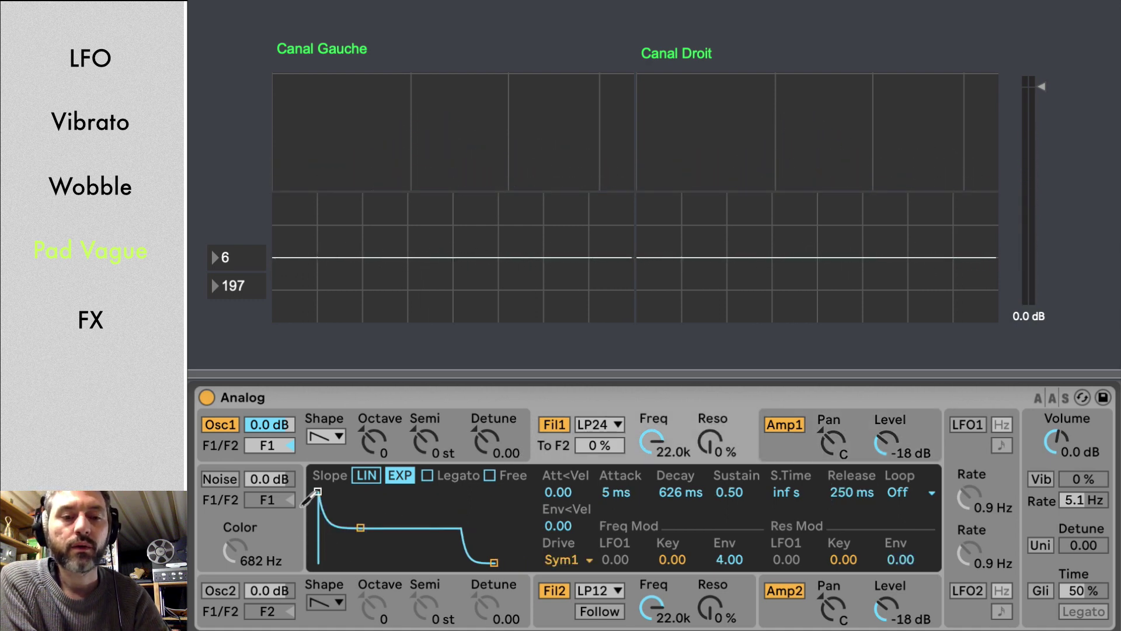
left_click_drag(604, 495, 603, 437)
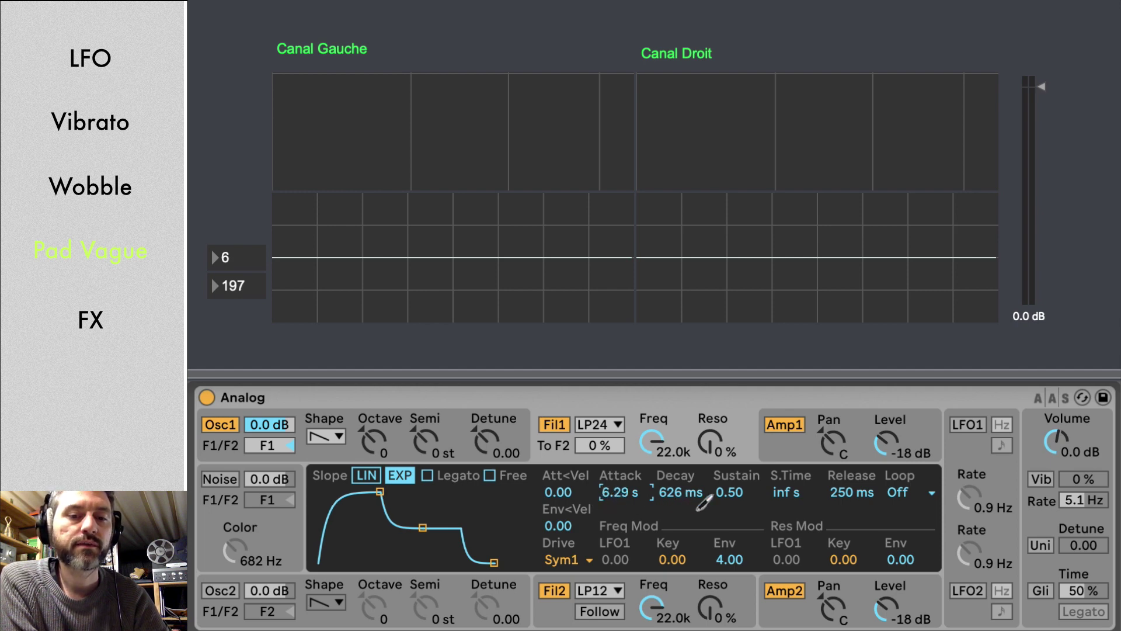
left_click_drag(717, 491, 717, 468)
mouse_move(841, 494)
left_mouse_down()
mouse_move(841, 450)
mouse_move(841, 473)
left_mouse_up()
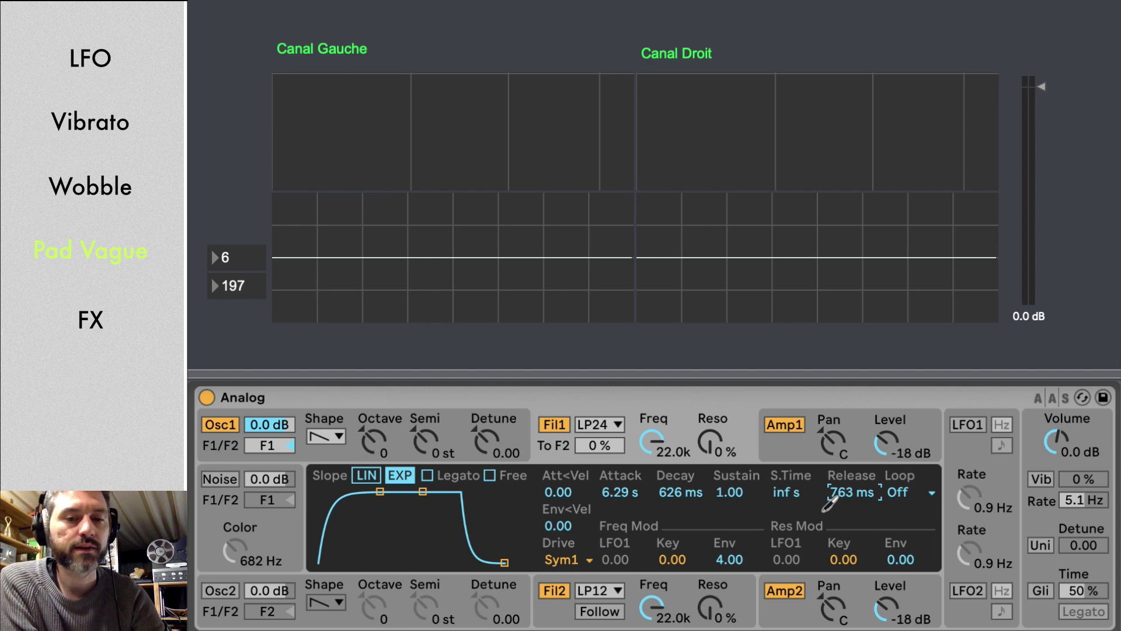
Lower the Fil1 frequency to 610 and lengthen its envelope release to 4.34 s.
left_click_drag(651, 441, 642, 451)
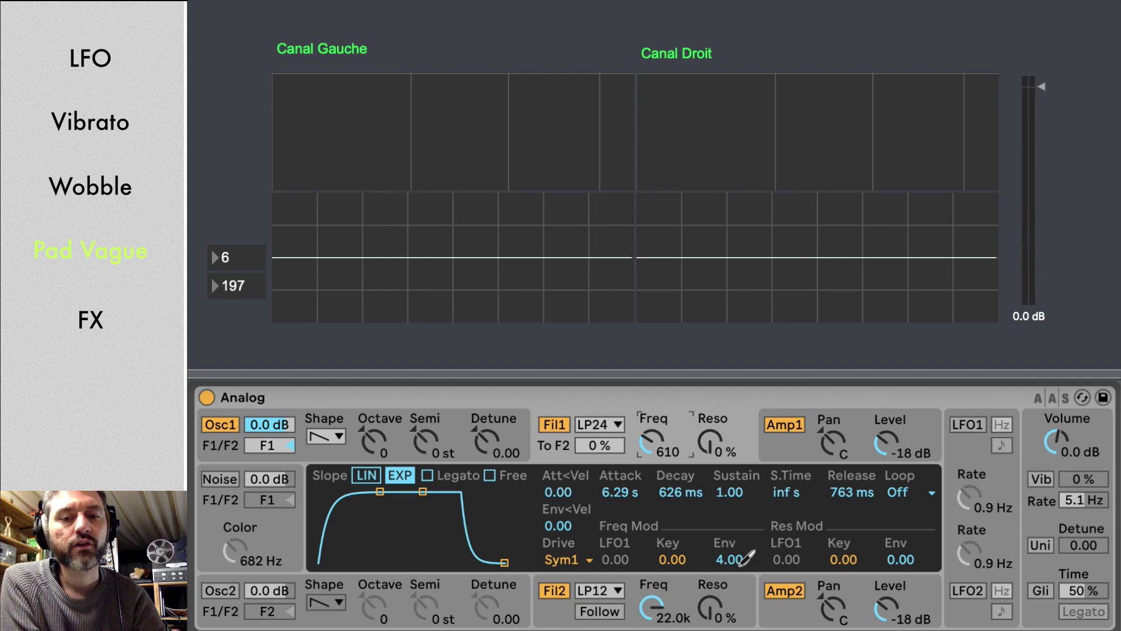
left_click_drag(852, 492, 852, 461)
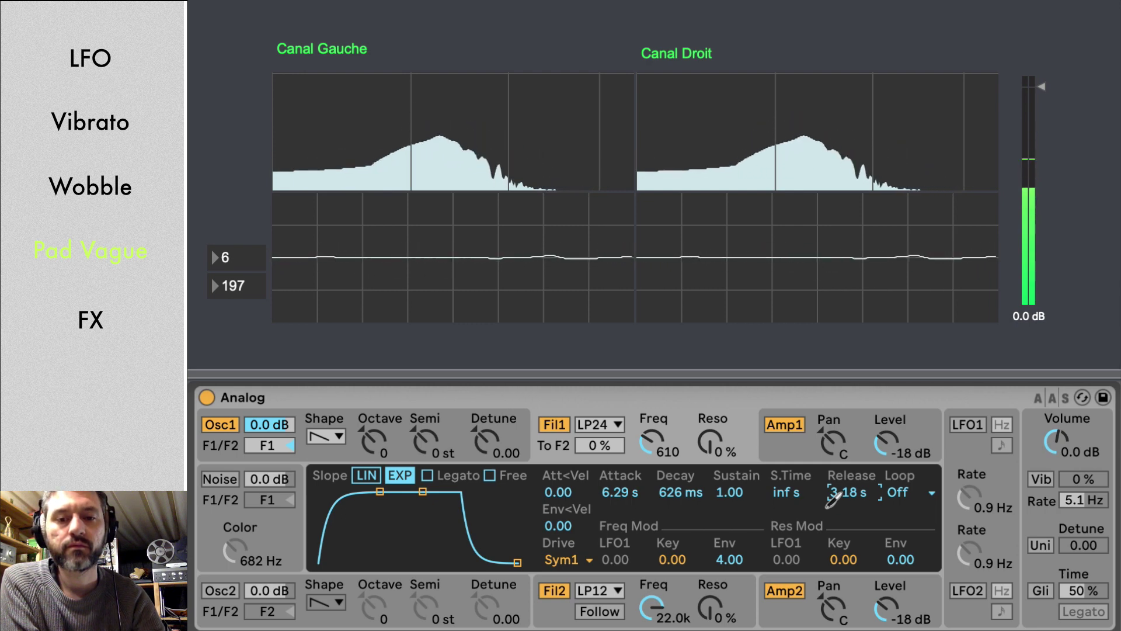
left_click_drag(833, 498, 833, 485)
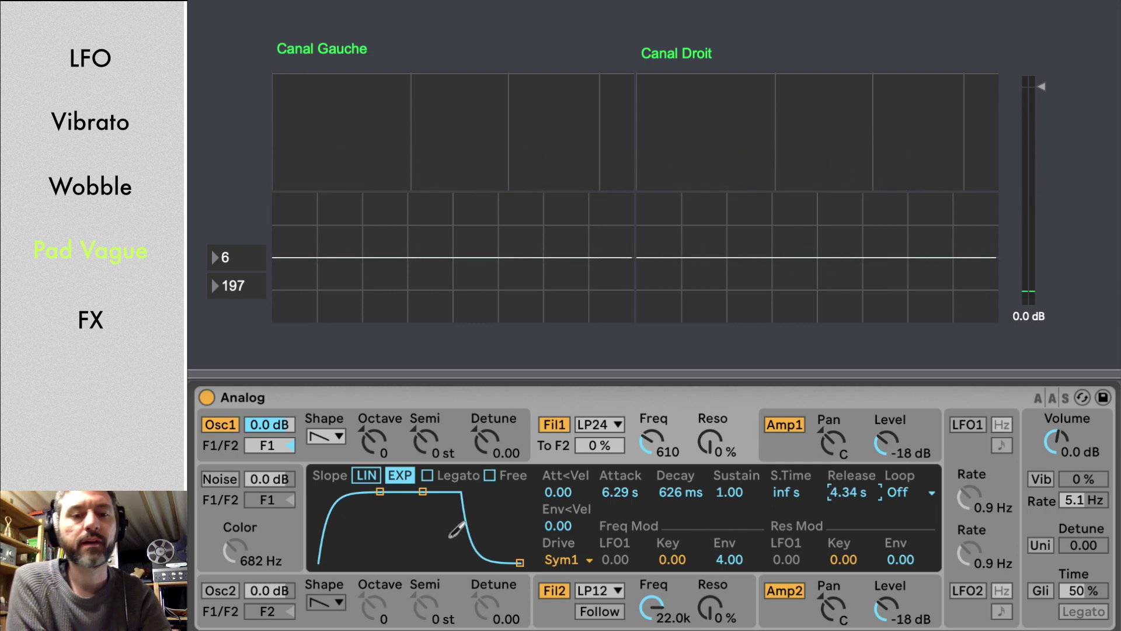
Switch the Fil1 envelope slope to linear and raise the Fil1 resonance to 25 %.
left_click(355, 478)
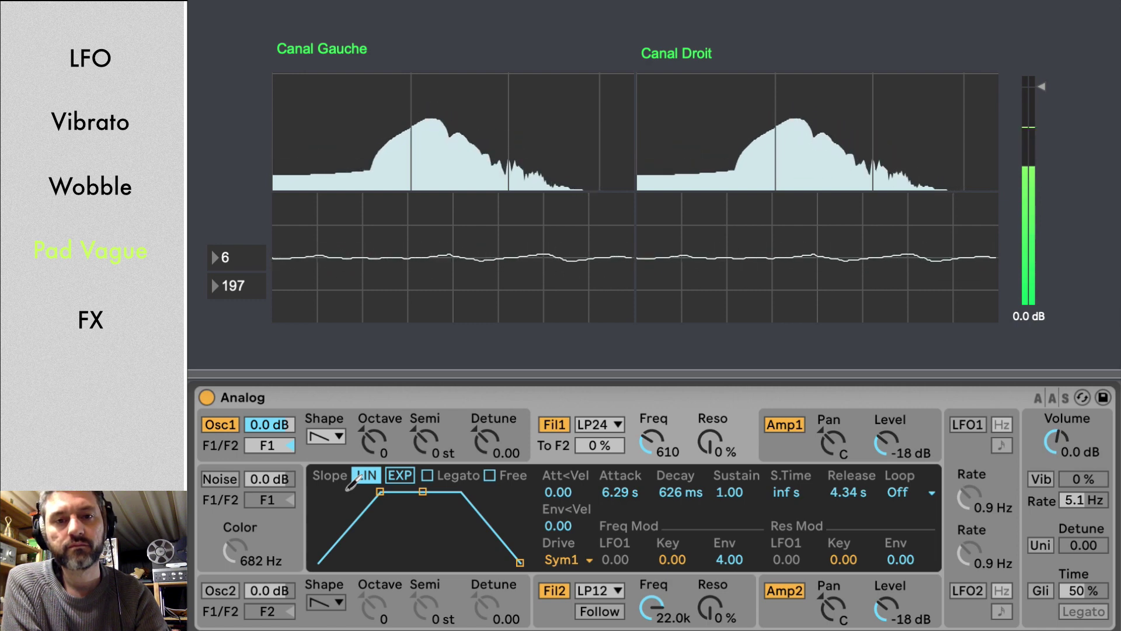
left_click(711, 606)
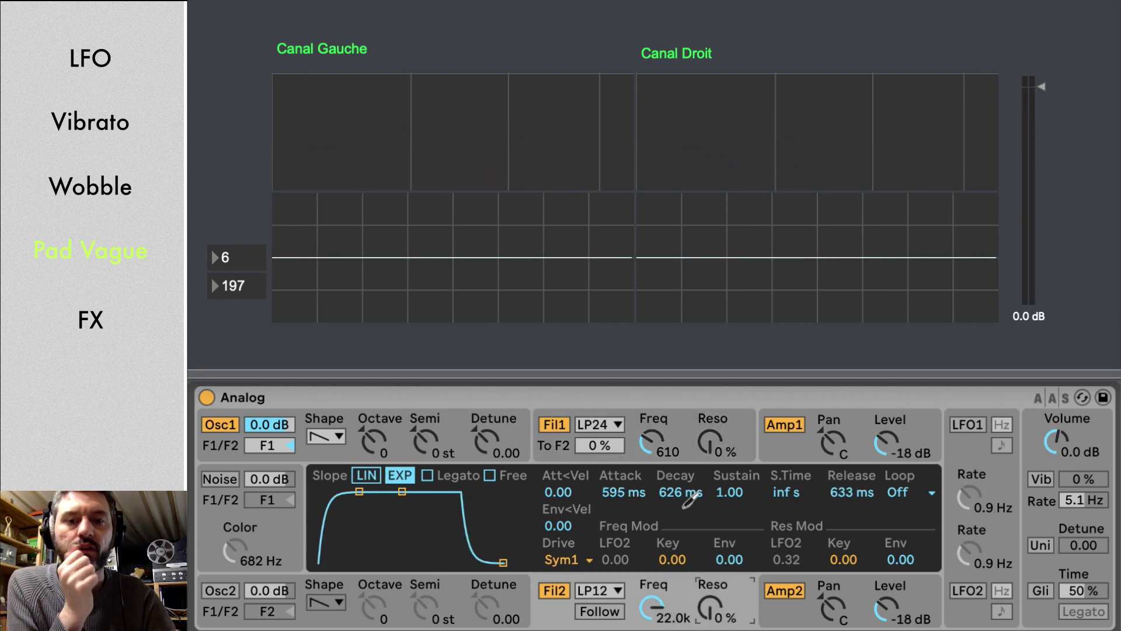
left_click(691, 459)
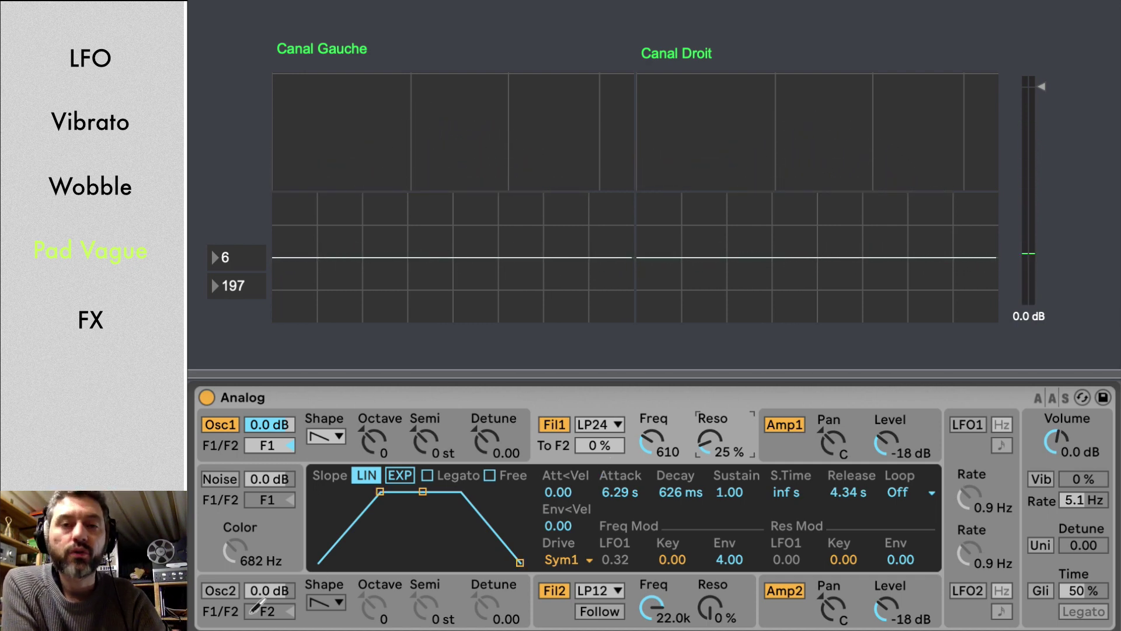
Switch Osc2 back on and change its waveform to rectangle.
left_click(203, 608)
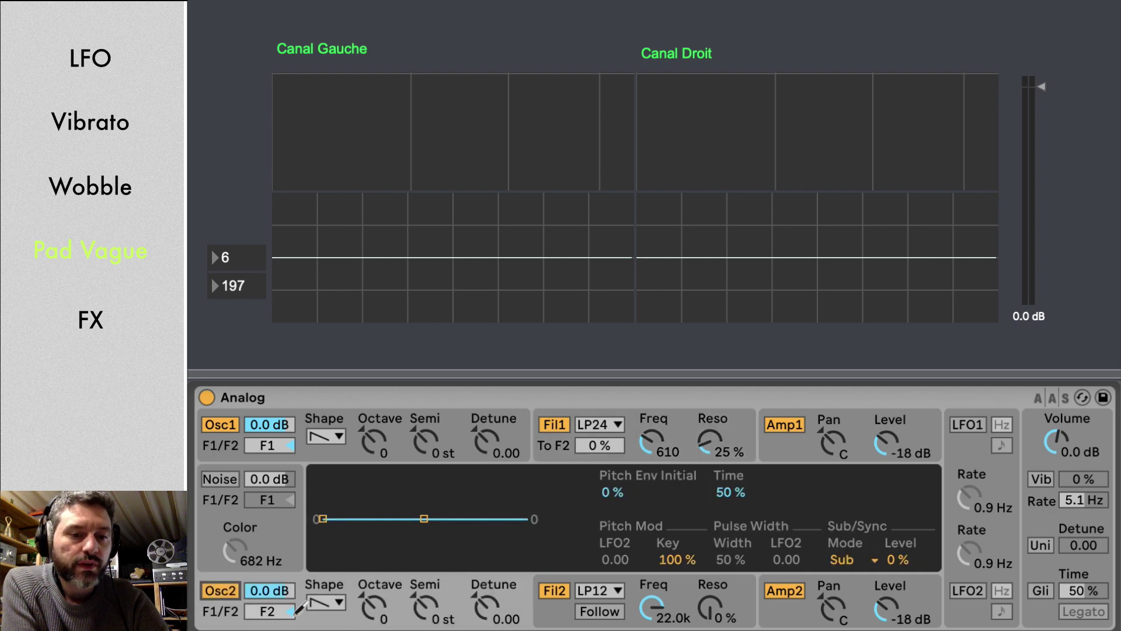
left_click(325, 603)
left_click(325, 618)
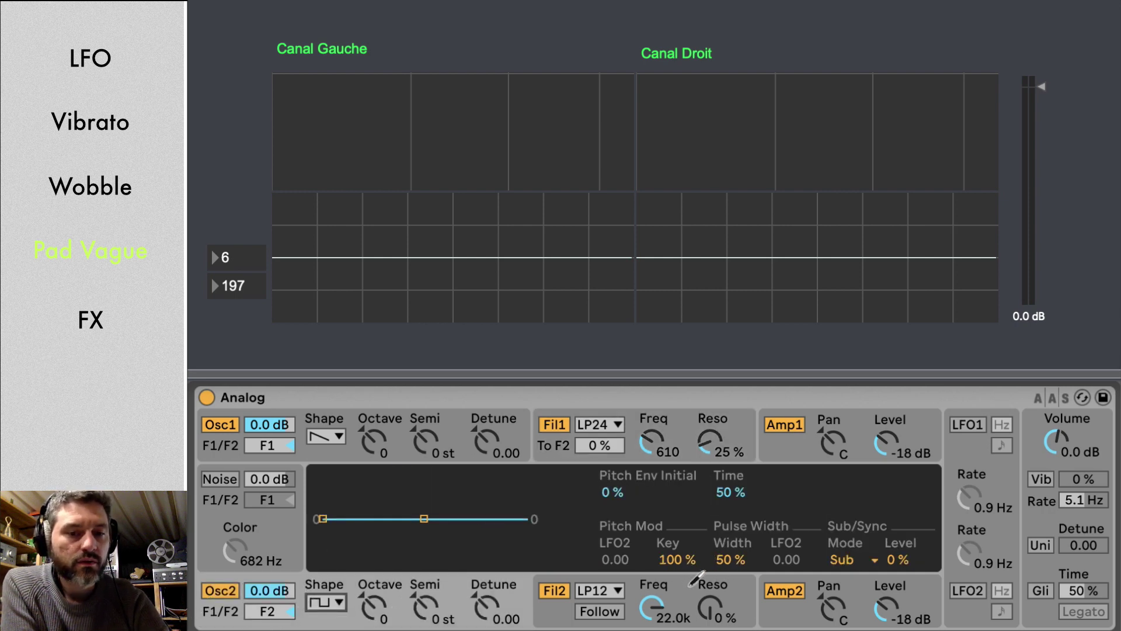
Try the Fil2 frequency at 10.1k, check the Osc2 and Amp2 settings, and return the frequency to 22.0k.
left_click(552, 616)
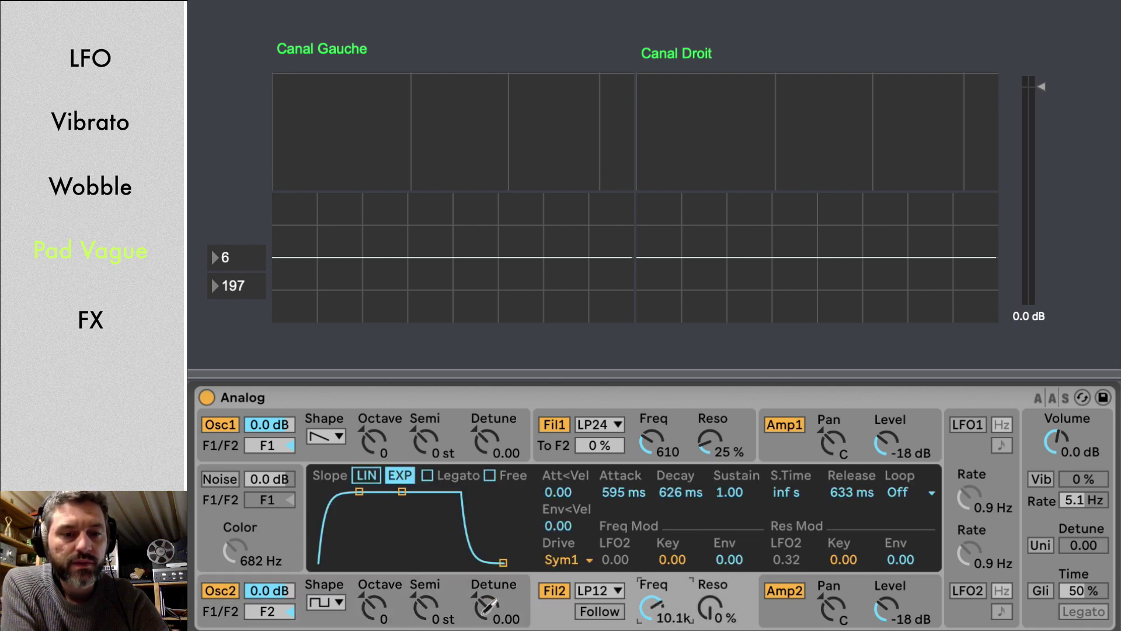
left_click(326, 622)
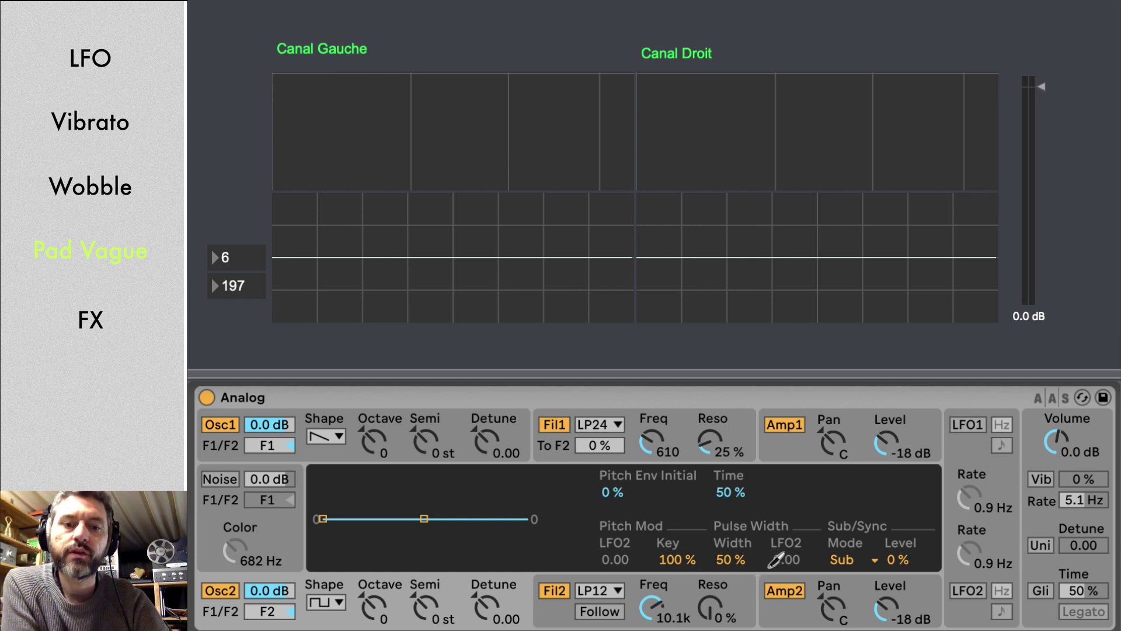
left_click(772, 626)
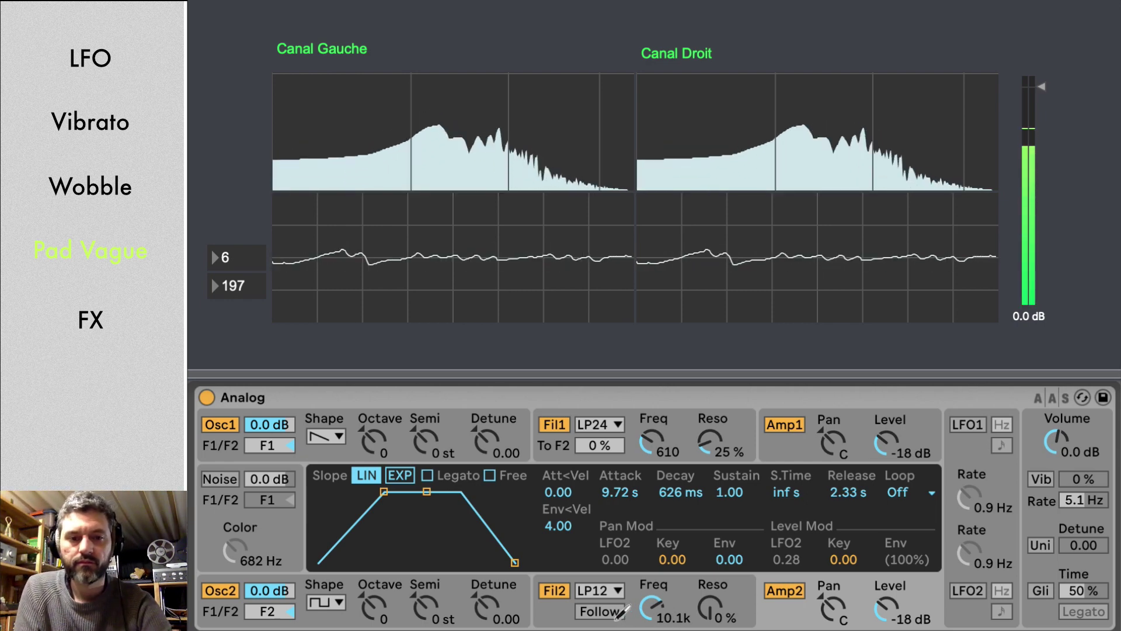
left_click_drag(649, 611, 642, 621)
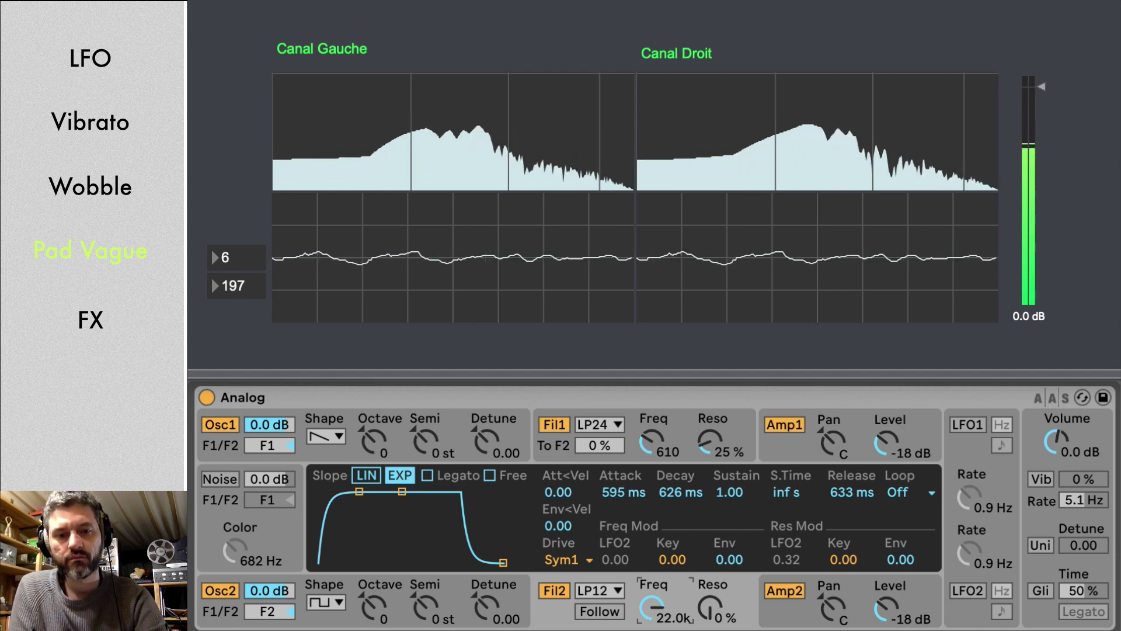
Lower the Fil2 frequency to 7.5k and switch on LFO1 with a rate of 0.2 Hz.
left_click_drag(644, 619, 644, 629)
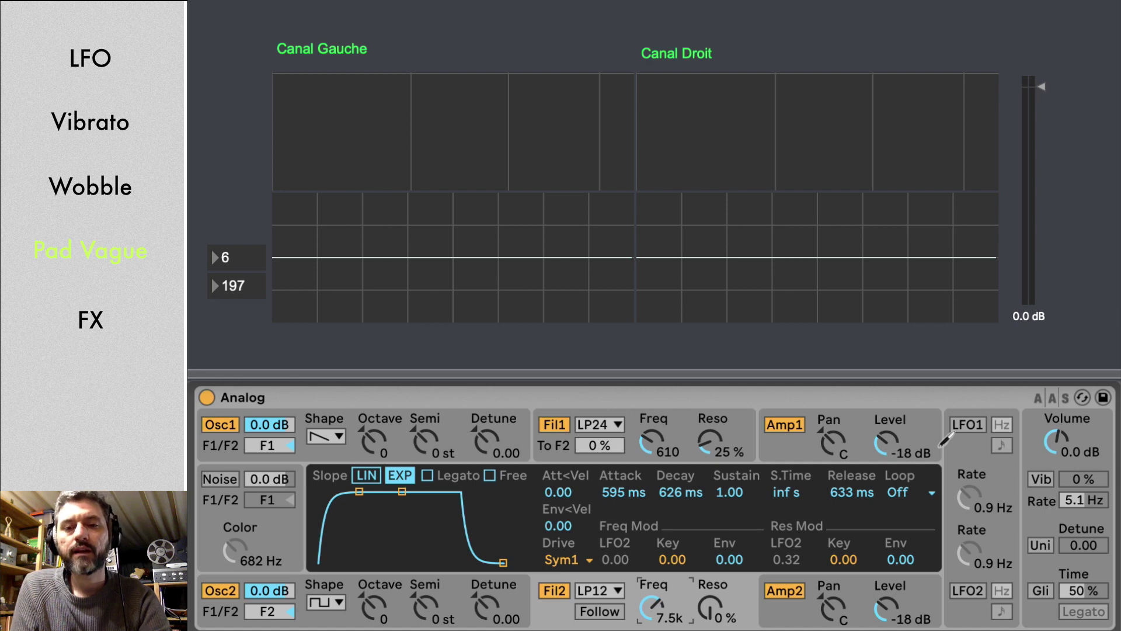
left_click(954, 433)
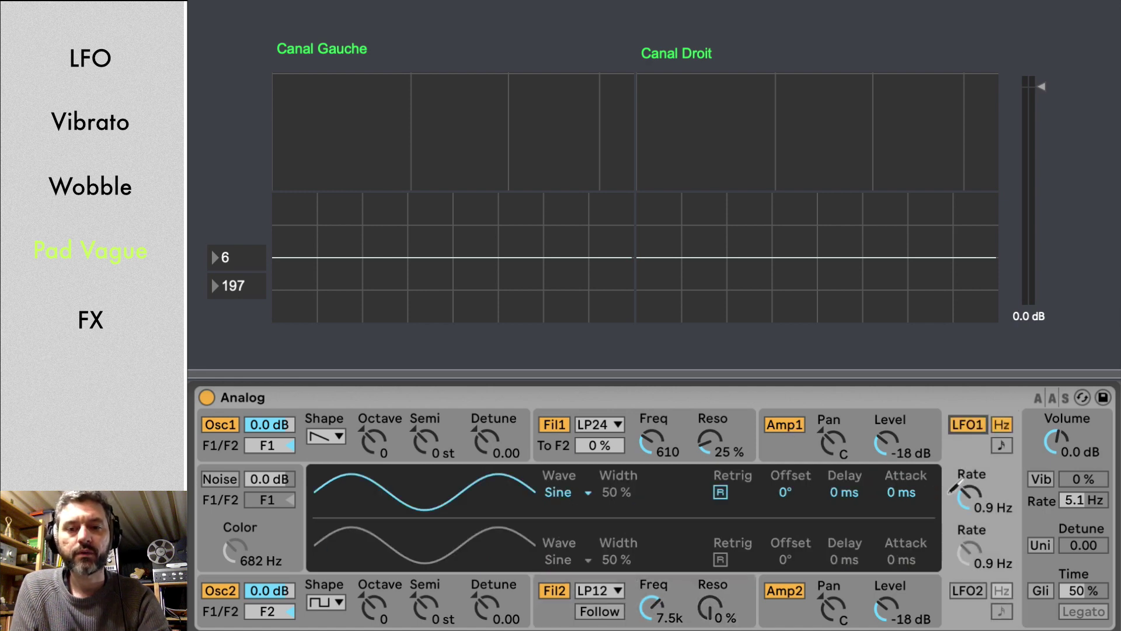
left_click_drag(955, 488, 954, 520)
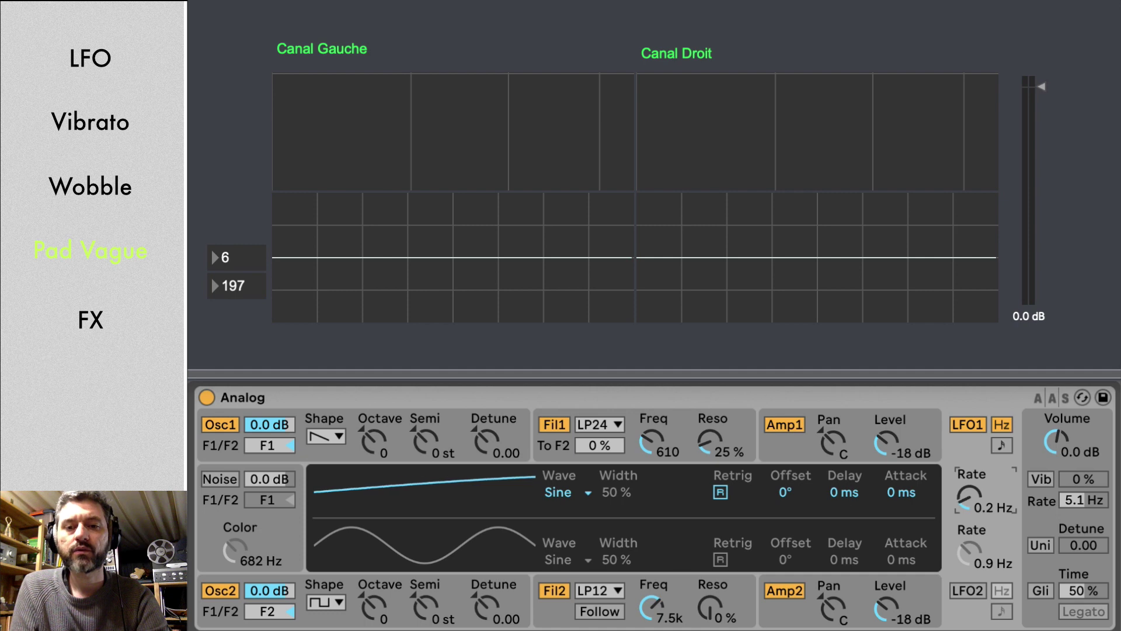
Set the LFO1 modulation of the Fil1 frequency to 0.40 and slow the LFO1 rate to 0.1 Hz.
left_click(536, 448)
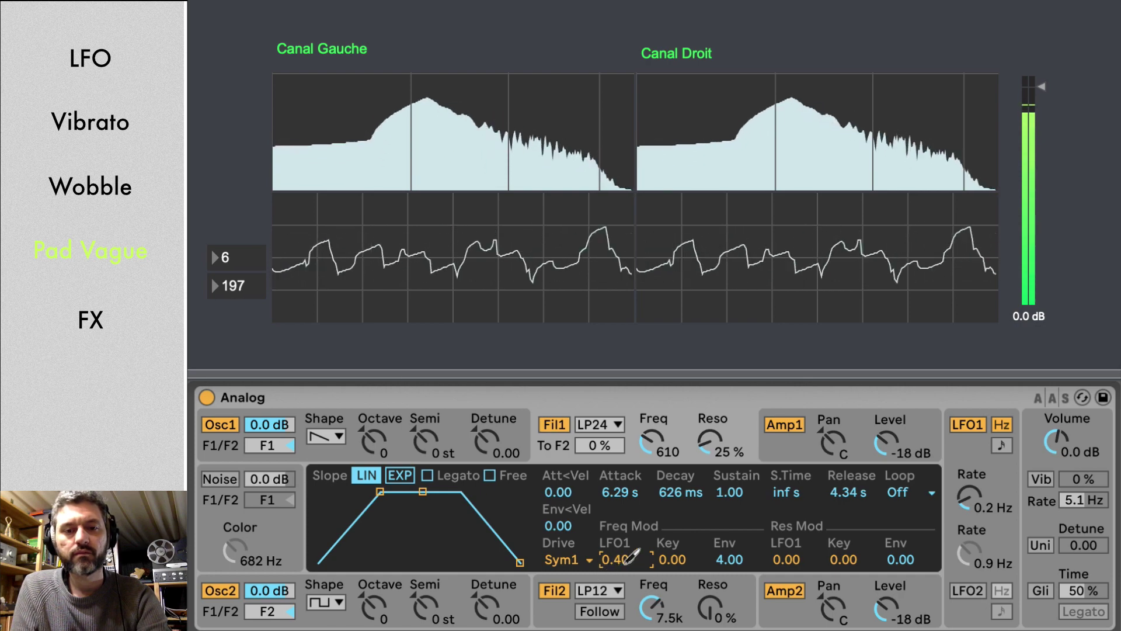
left_click_drag(967, 497, 967, 506)
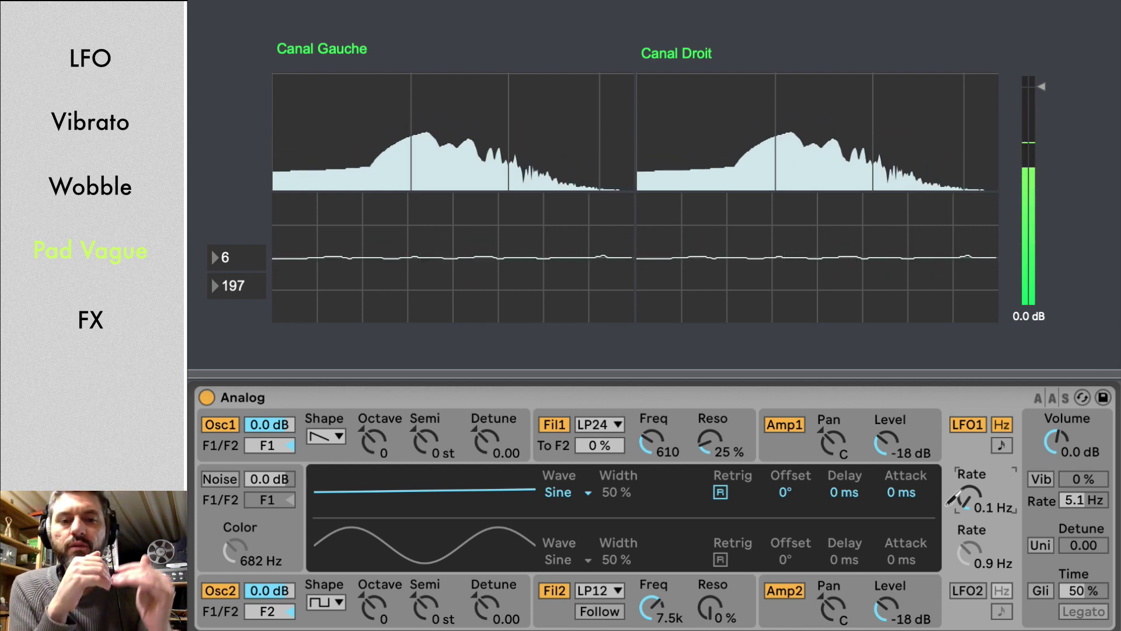
Reduce the Fil1 resonance to 20 % and its frequency to 576.
left_click(698, 449)
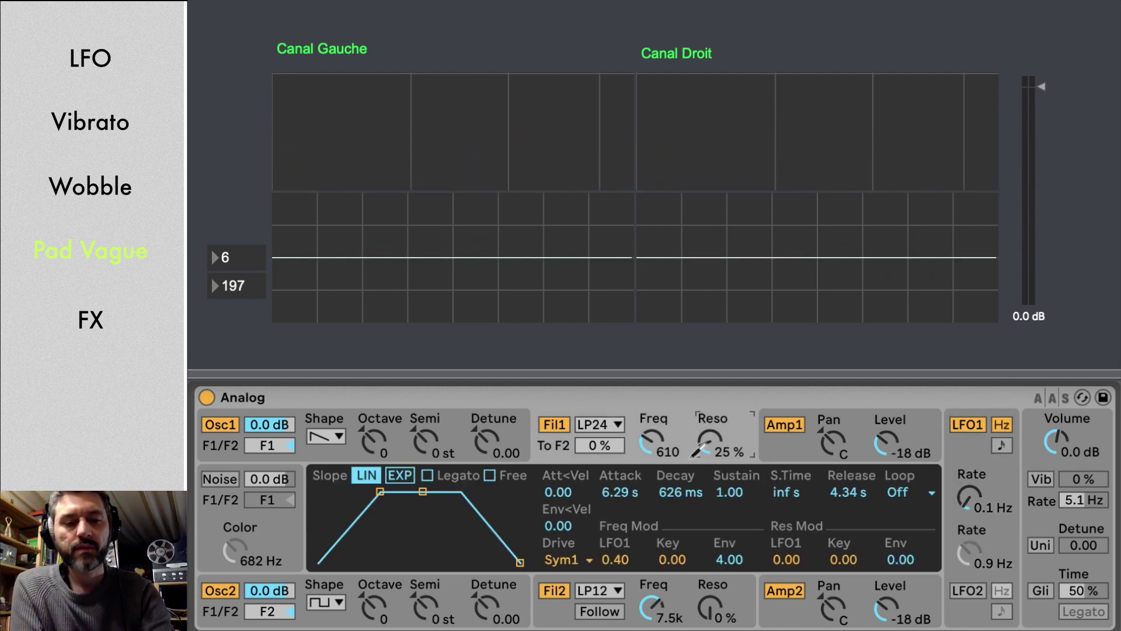
type("20")
key("Return")
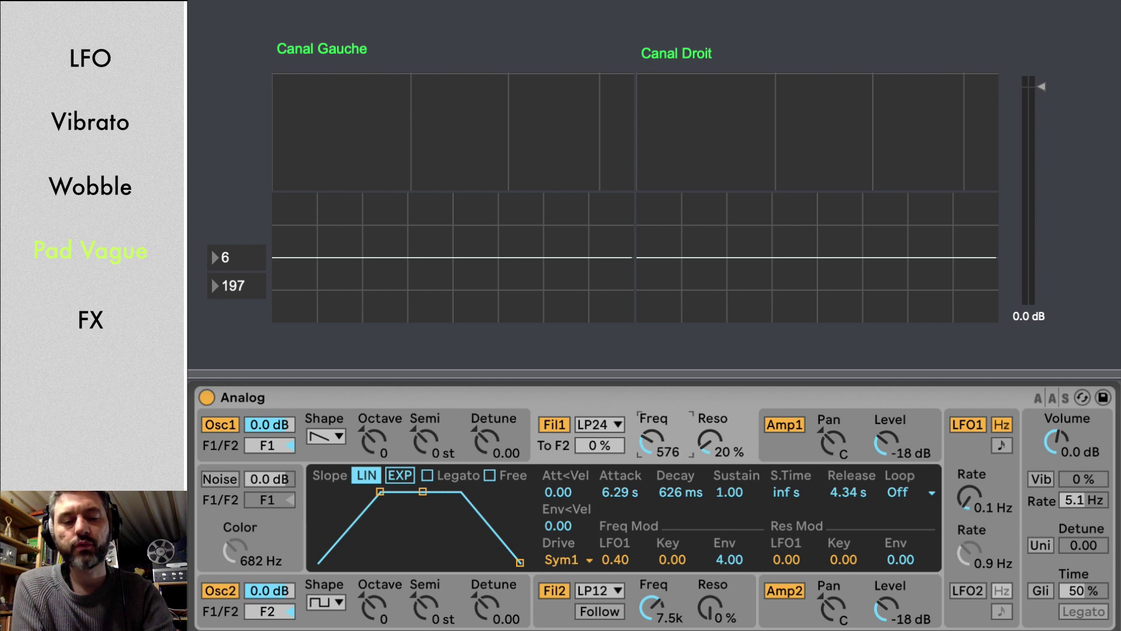
Change the Fil2 type to Low-pass 24dB/oct.
left_click(651, 608)
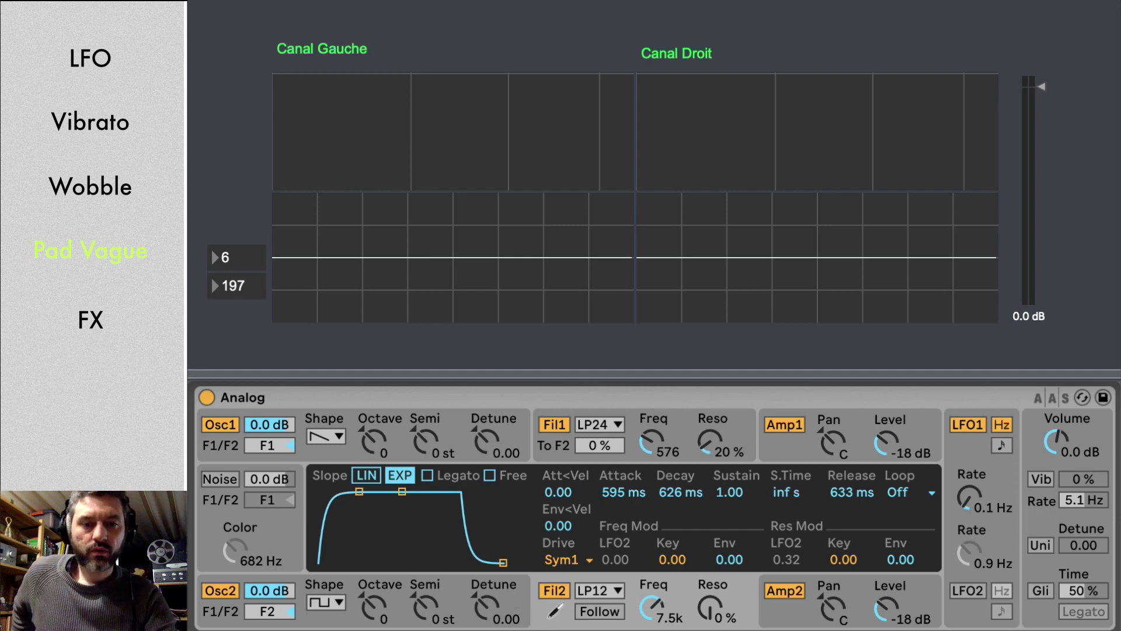
left_click(589, 593)
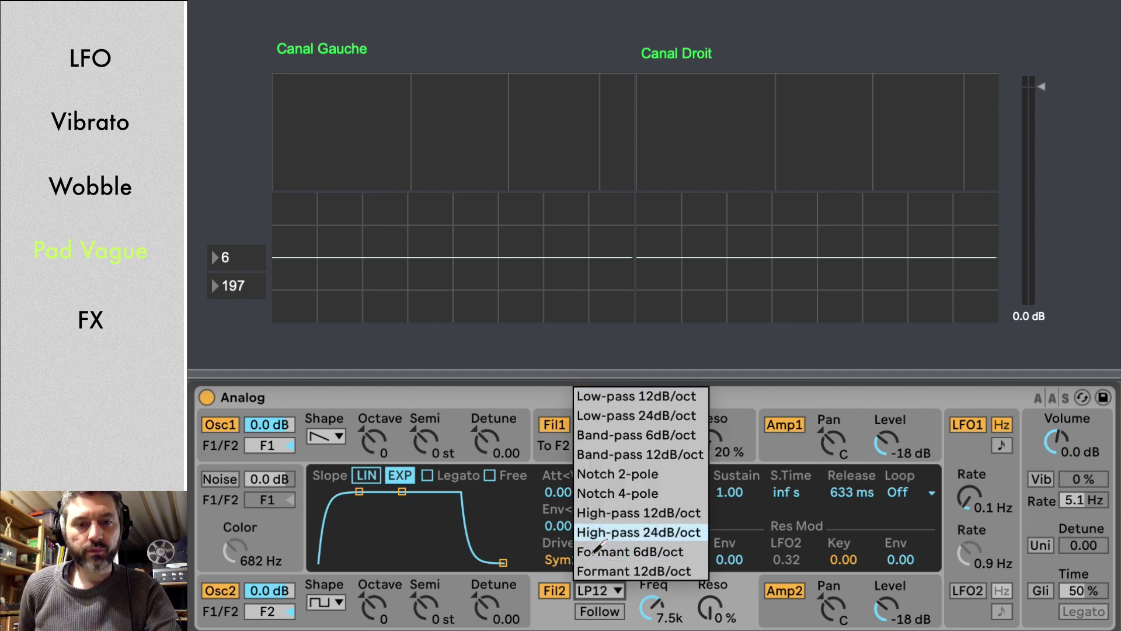
left_click(592, 417)
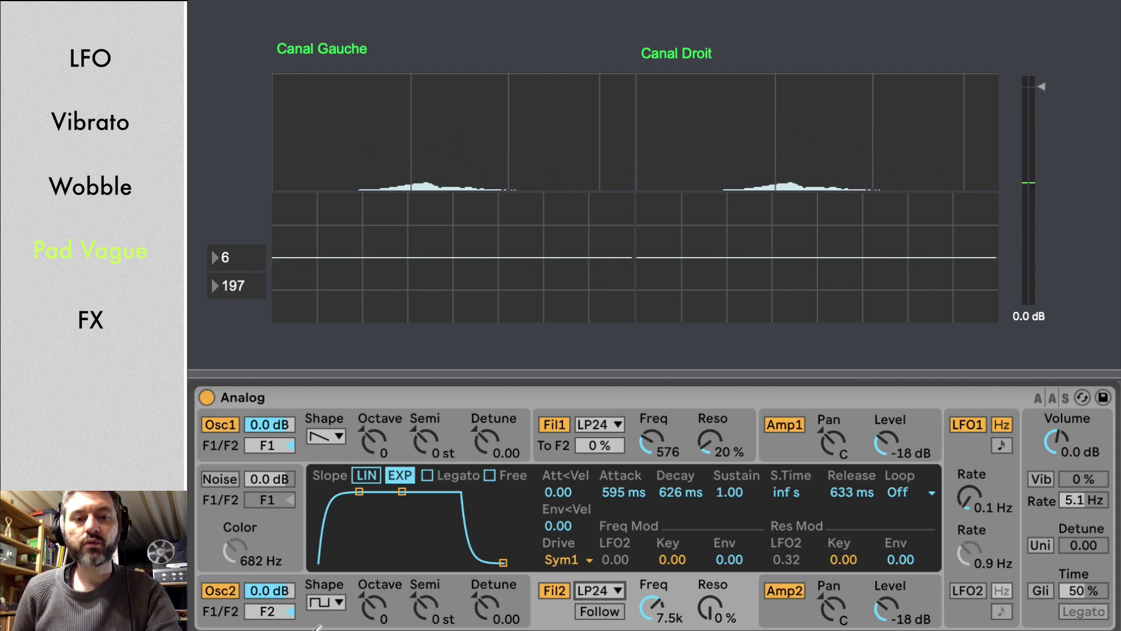
Switch on LFO2 at 0.1 Hz and set its modulation of the Osc2 pulse width to 0.38.
left_click(965, 591)
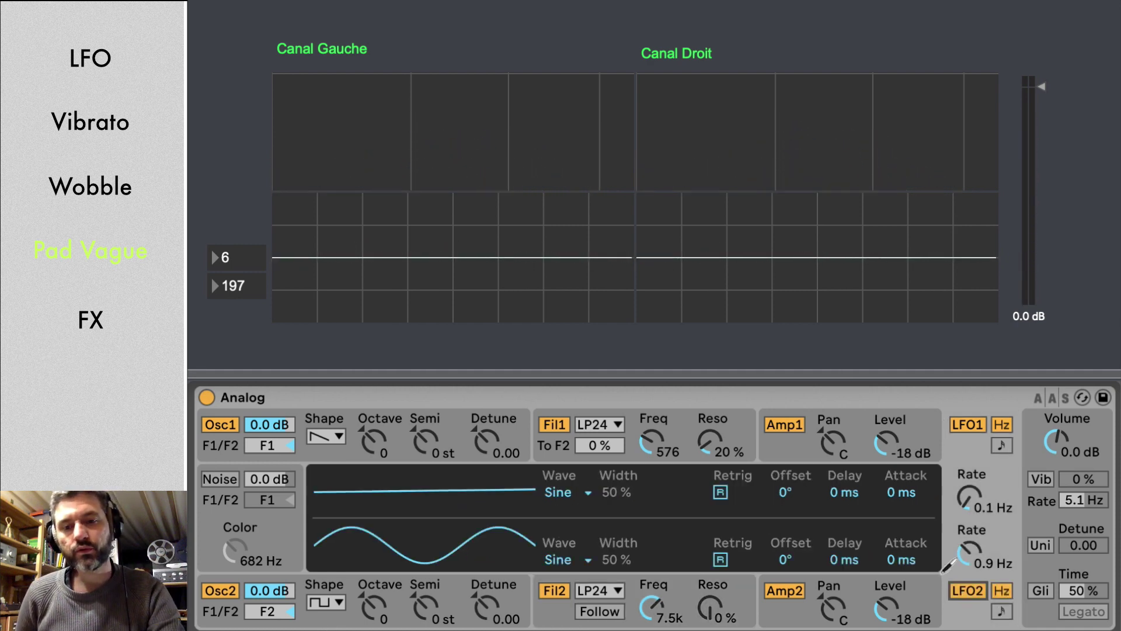
left_click_drag(968, 550, 969, 584)
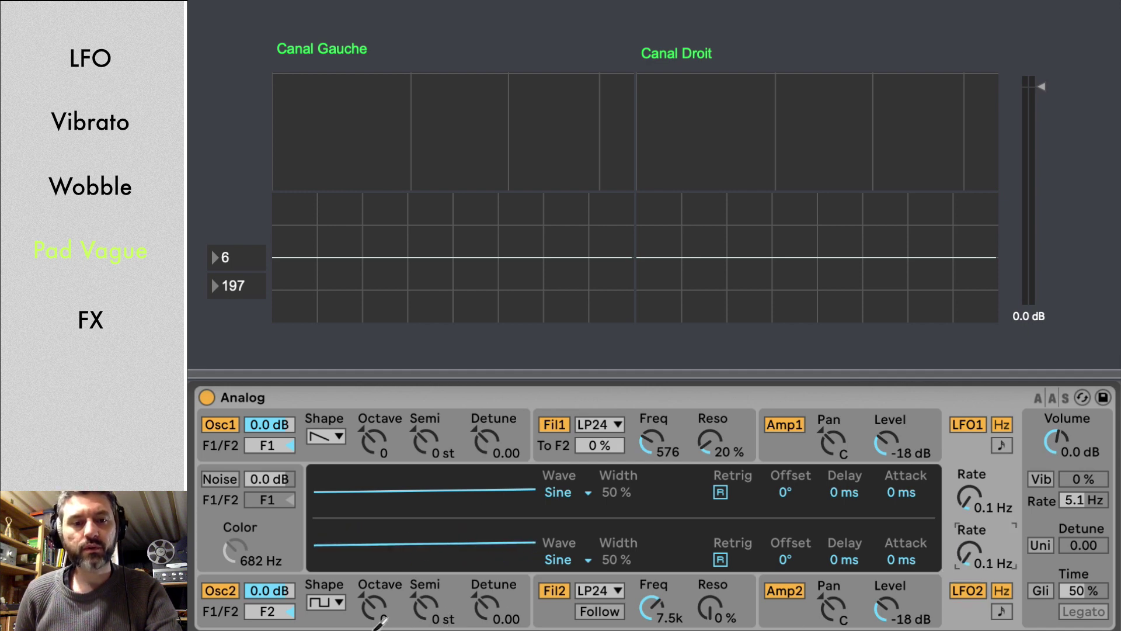
left_click(337, 622)
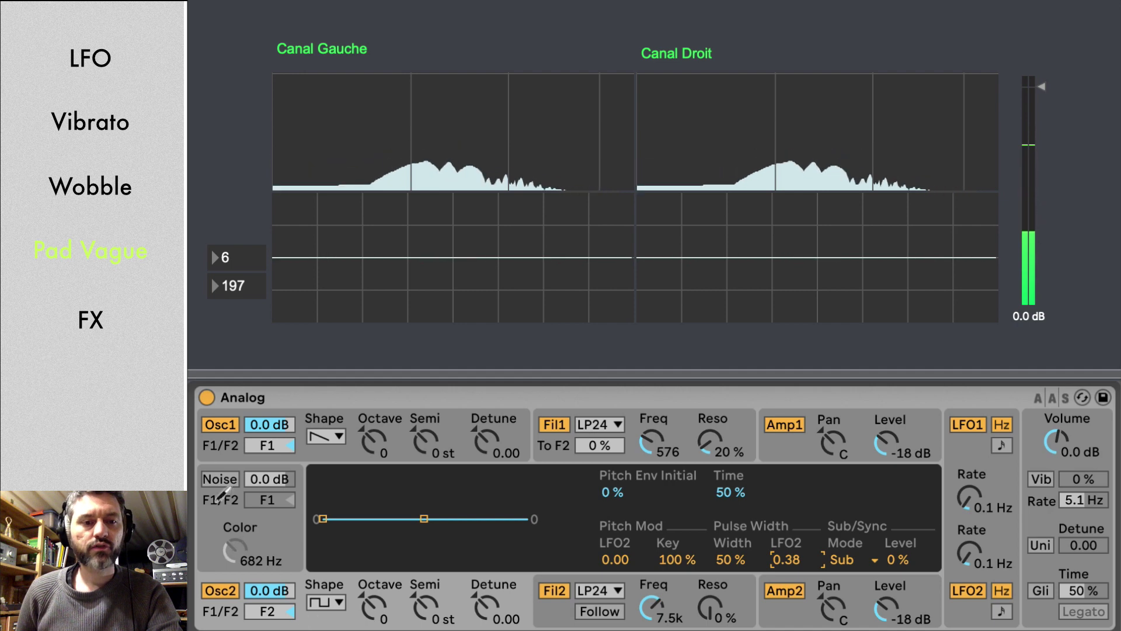
Switch off Osc1 and raise the LFO2 modulation of the Osc2 pulse width to 0.78.
left_click(207, 427)
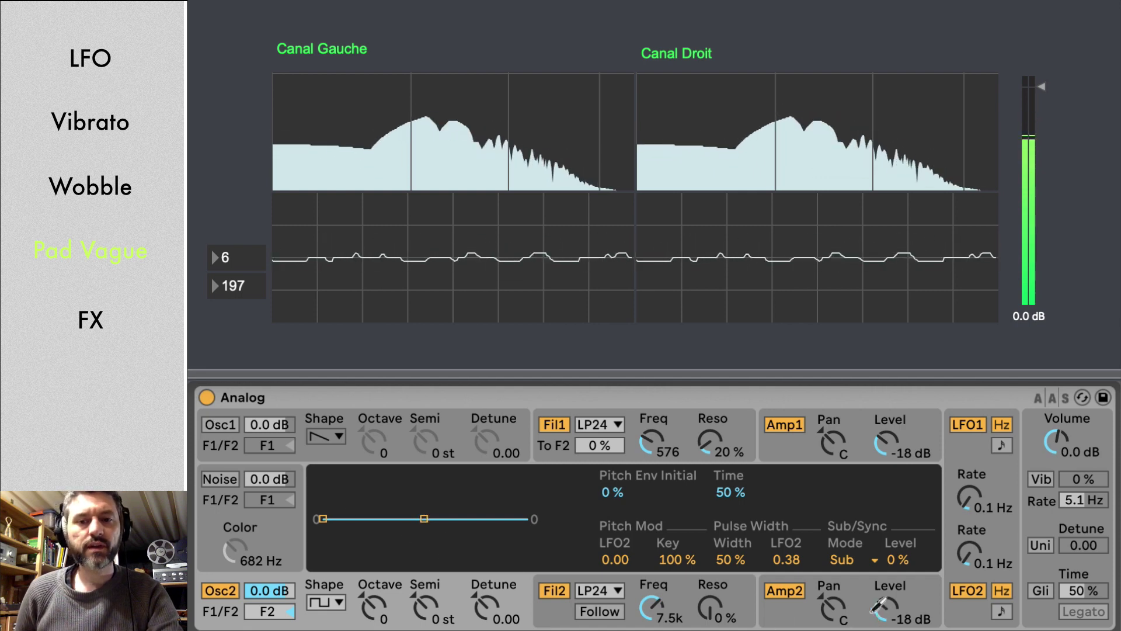
left_click(783, 559)
left_click_drag(782, 559, 783, 536)
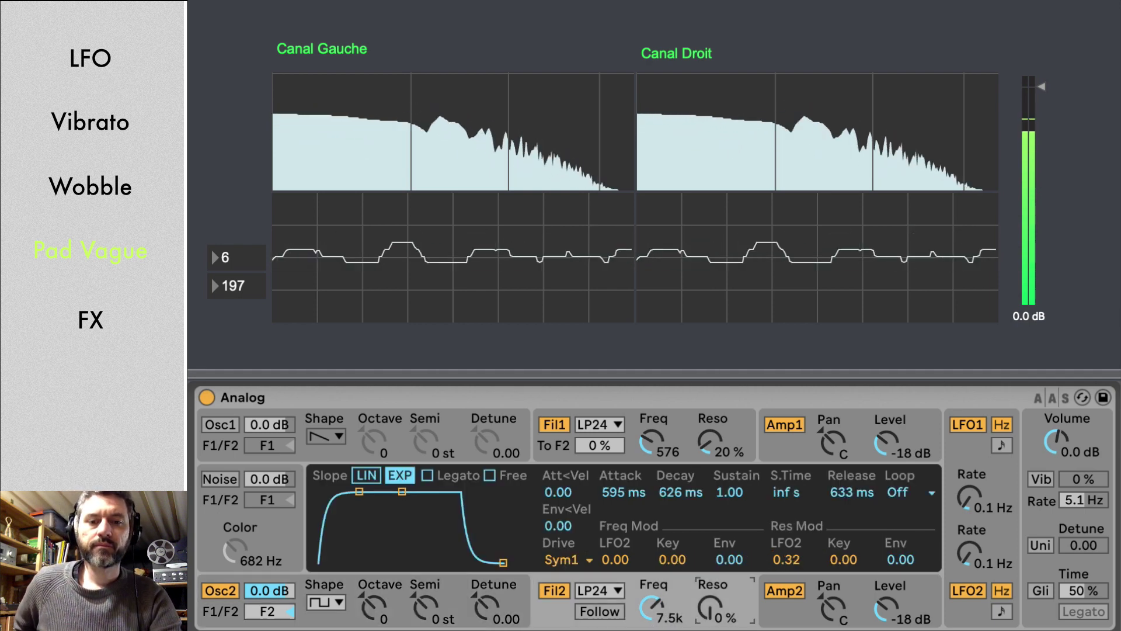
Raise the Fil2 resonance to 19 % and speed up the LFO2 rate to 3.7 Hz.
left_click_drag(684, 612, 686, 611)
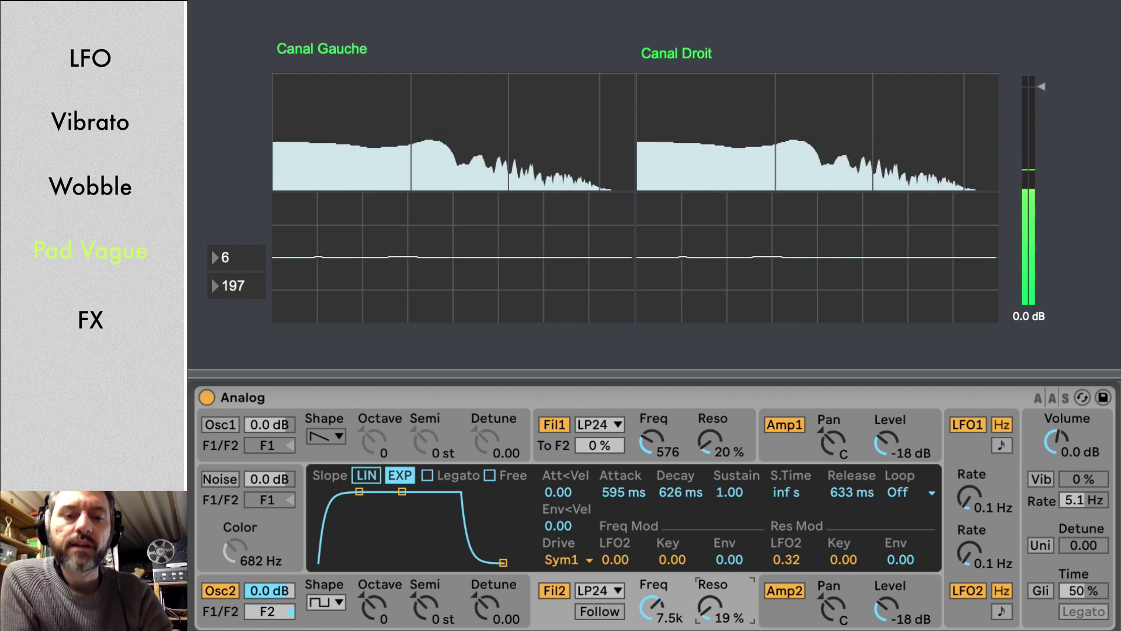
left_click(323, 623)
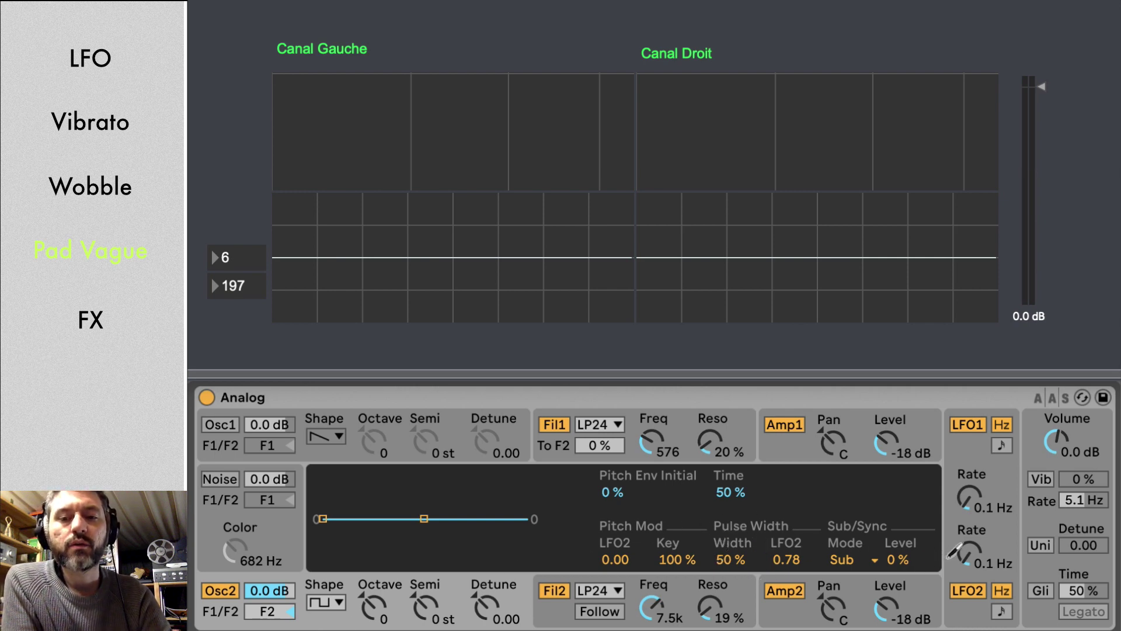
left_click_drag(958, 555, 952, 501)
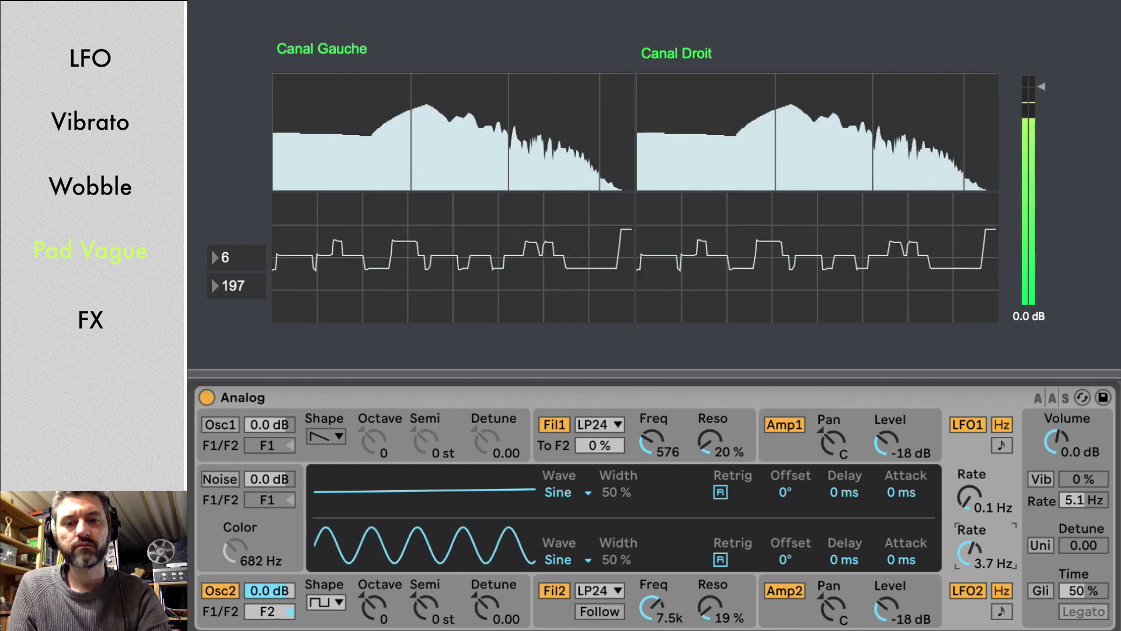
Sync LFO2 to the tempo at a rate of 1/16 and switch Osc1 back on.
left_click(1000, 611)
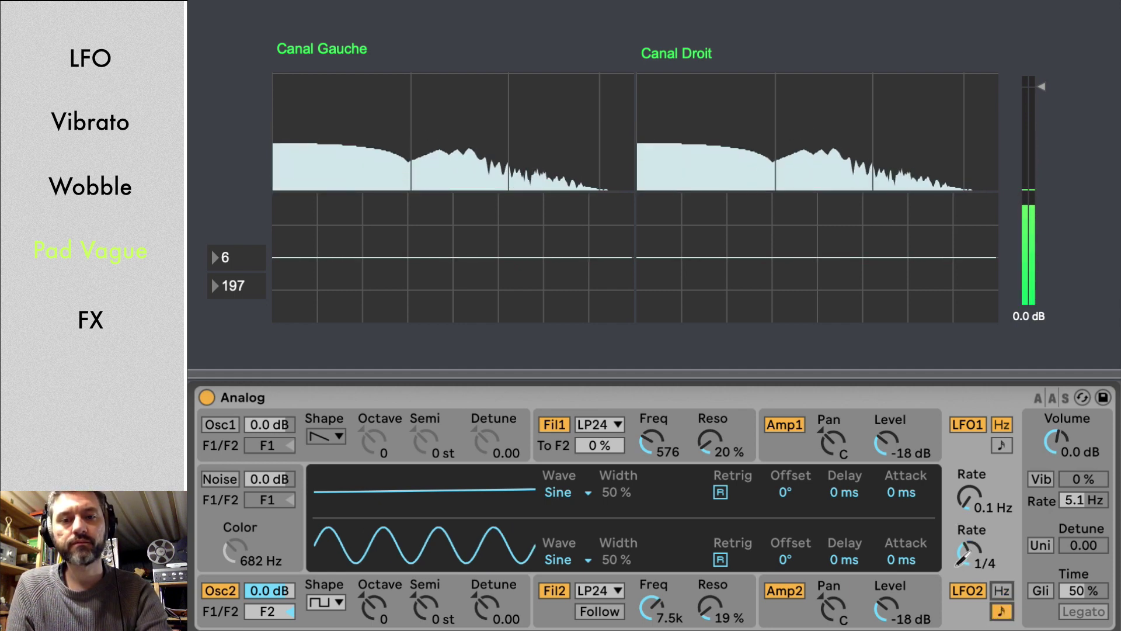
left_click_drag(961, 558, 961, 534)
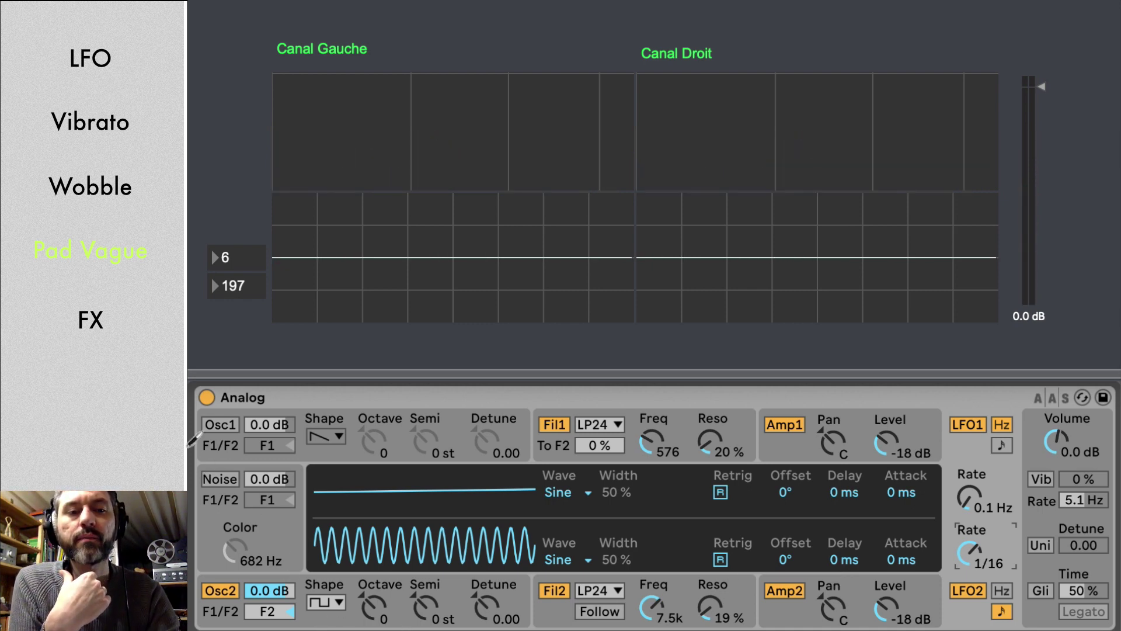
left_click(212, 431)
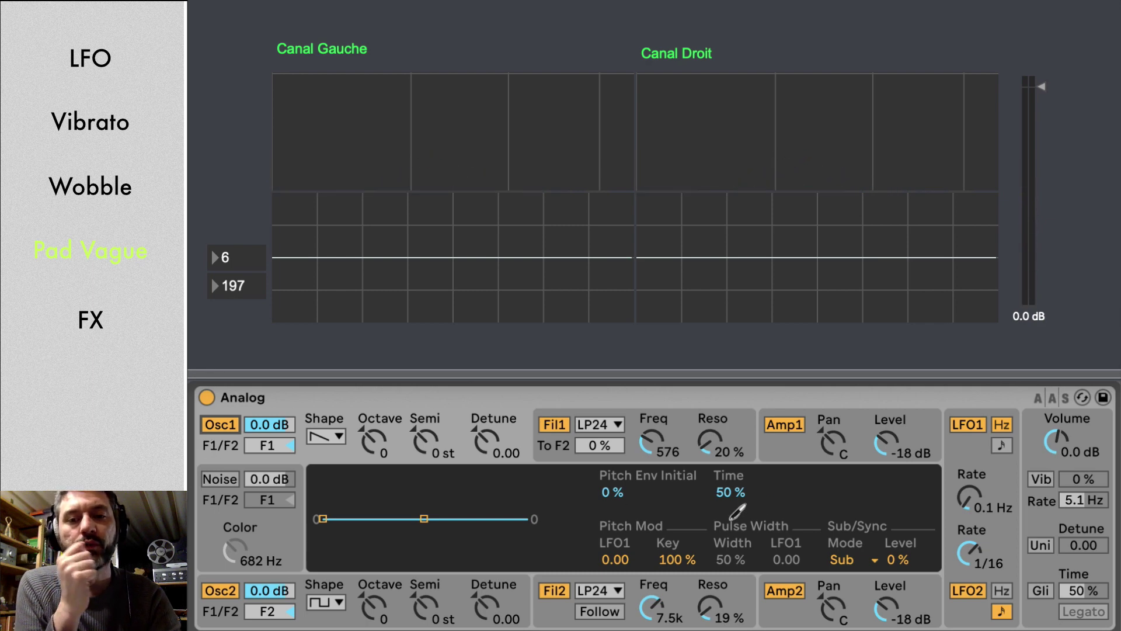
Give LFO2 a delay of 1.09 s and an attack of 1.21 s.
left_click(949, 459)
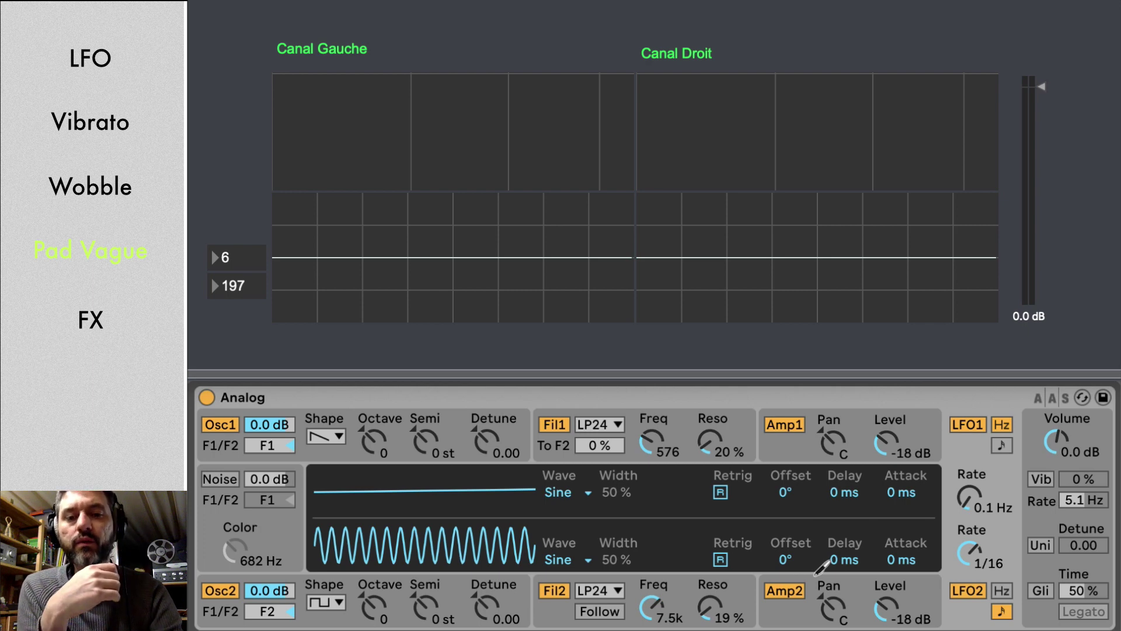
left_click_drag(844, 559, 844, 491)
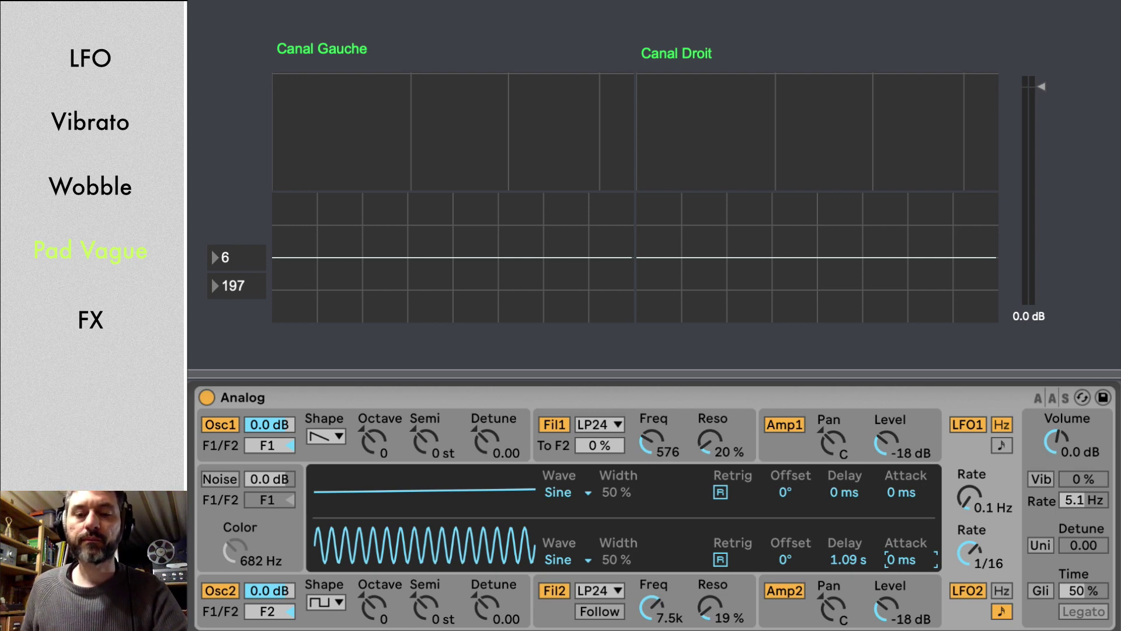
type("300")
key("Return")
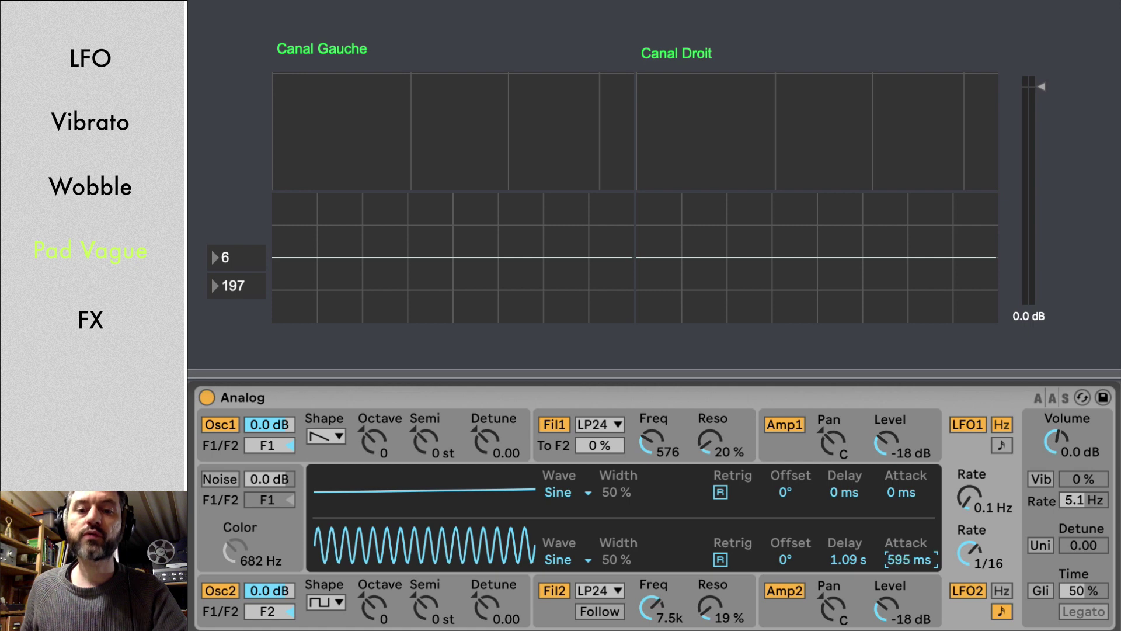
left_click_drag(911, 560, 911, 544)
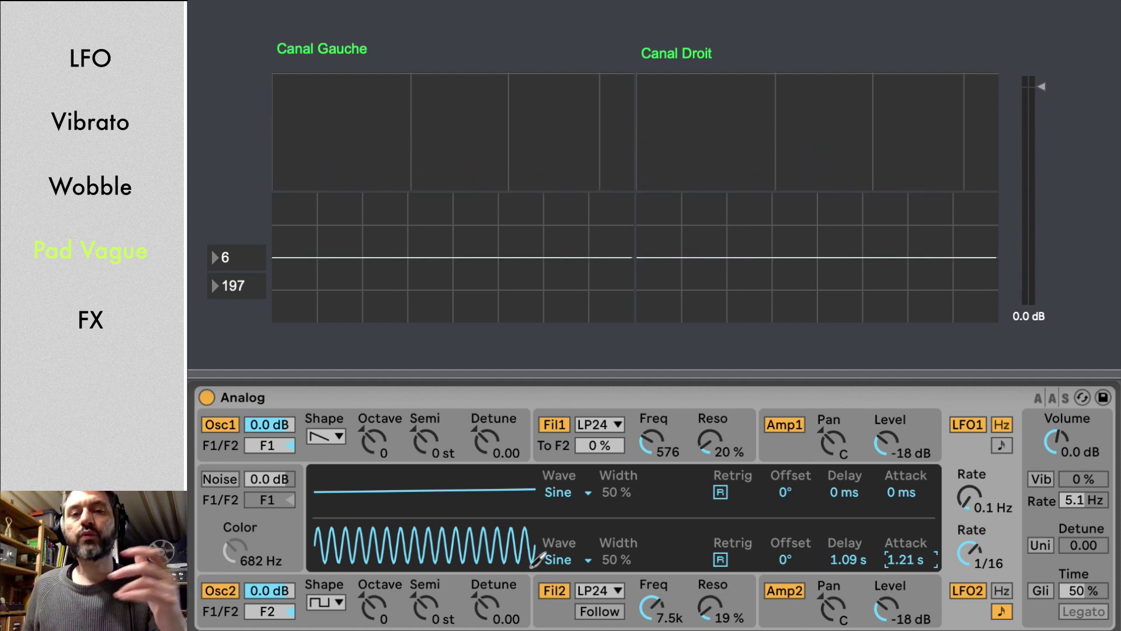
Change the LFO2 waveform to Noise2 and reduce its modulation of the Osc2 pulse width to 0.47.
left_click(558, 560)
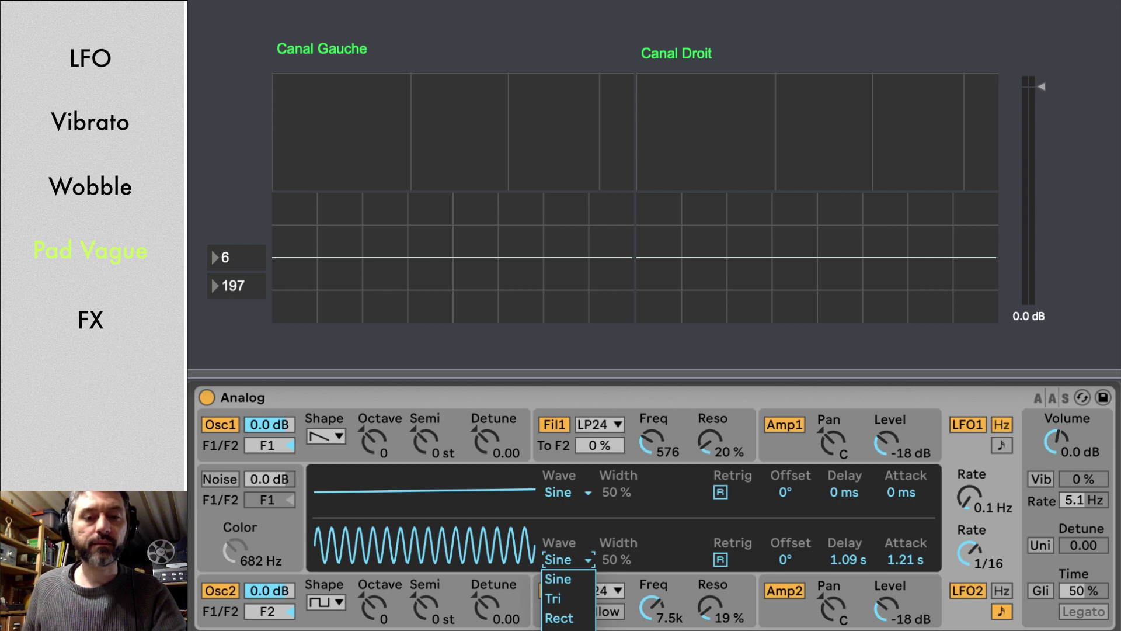
left_click(561, 628)
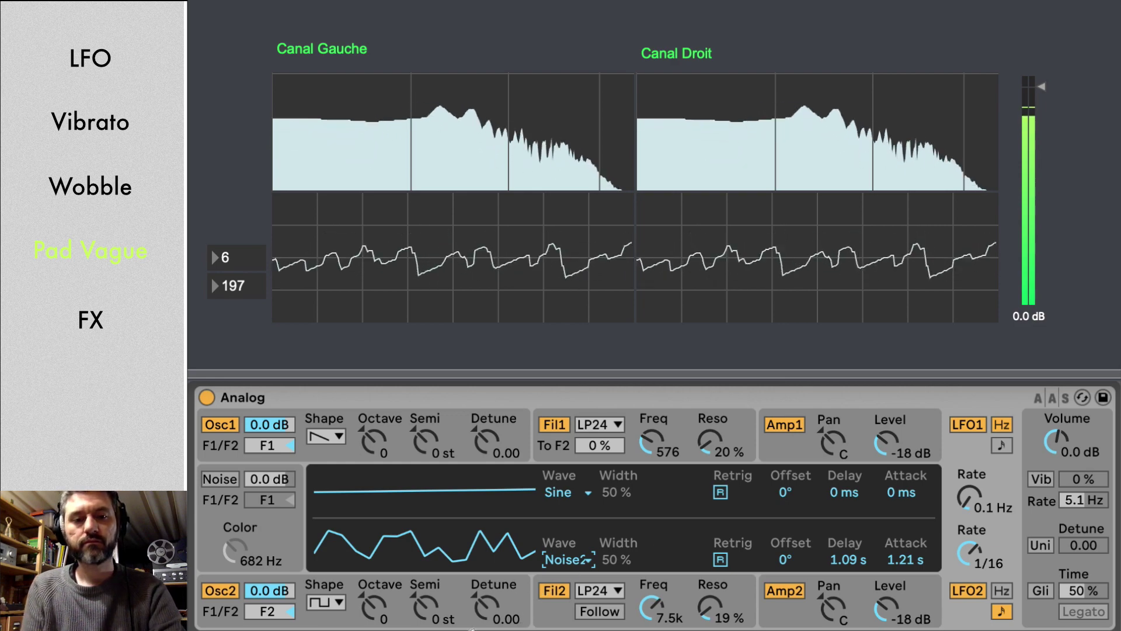
left_click(347, 624)
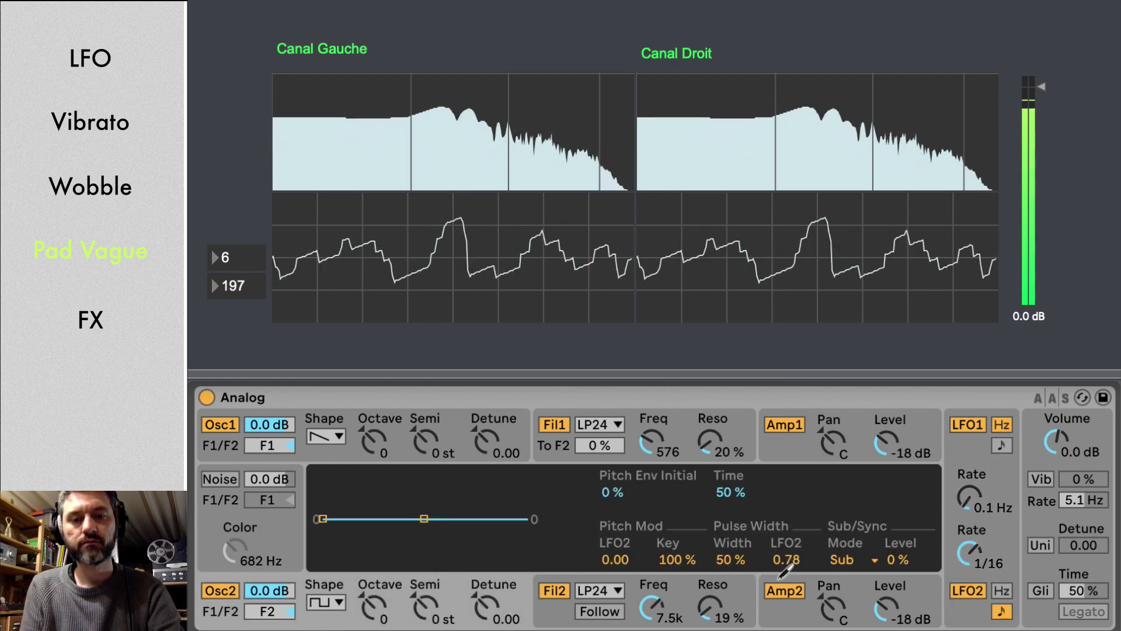
left_click_drag(786, 569, 785, 587)
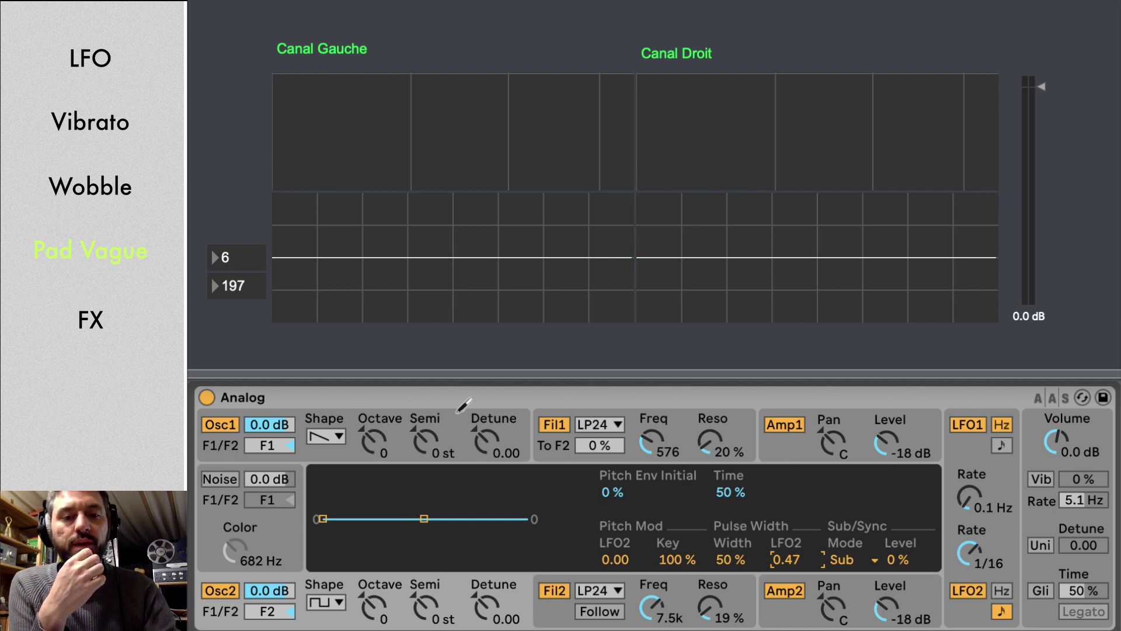
Detune Osc1 to 0.05 and Osc2 to -0.06.
left_click(469, 445)
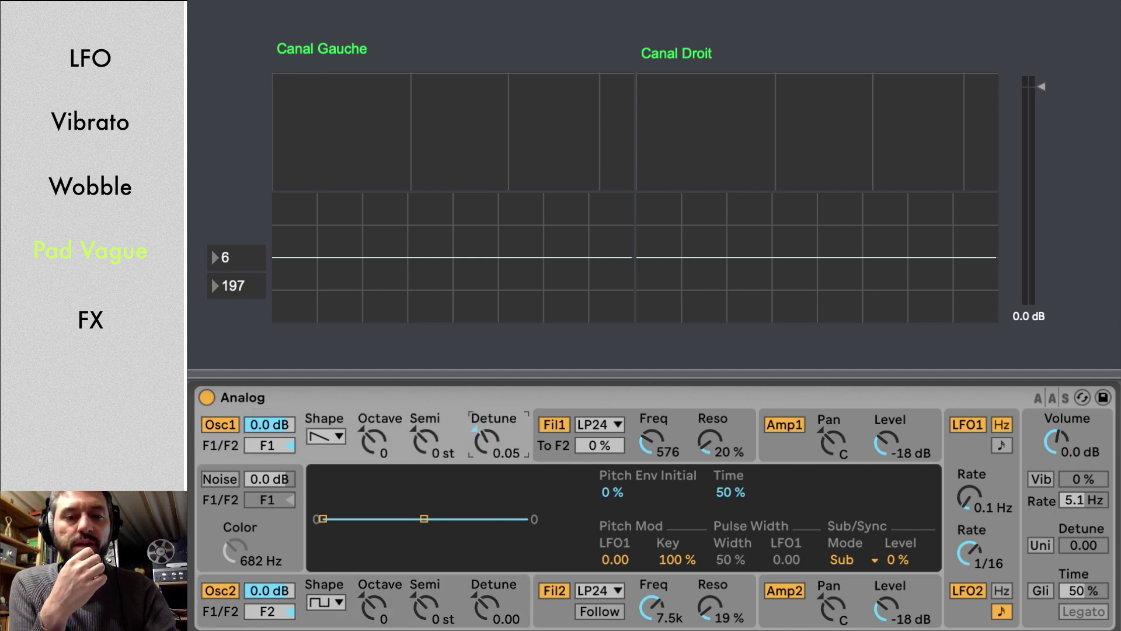
left_click_drag(483, 605, 482, 615)
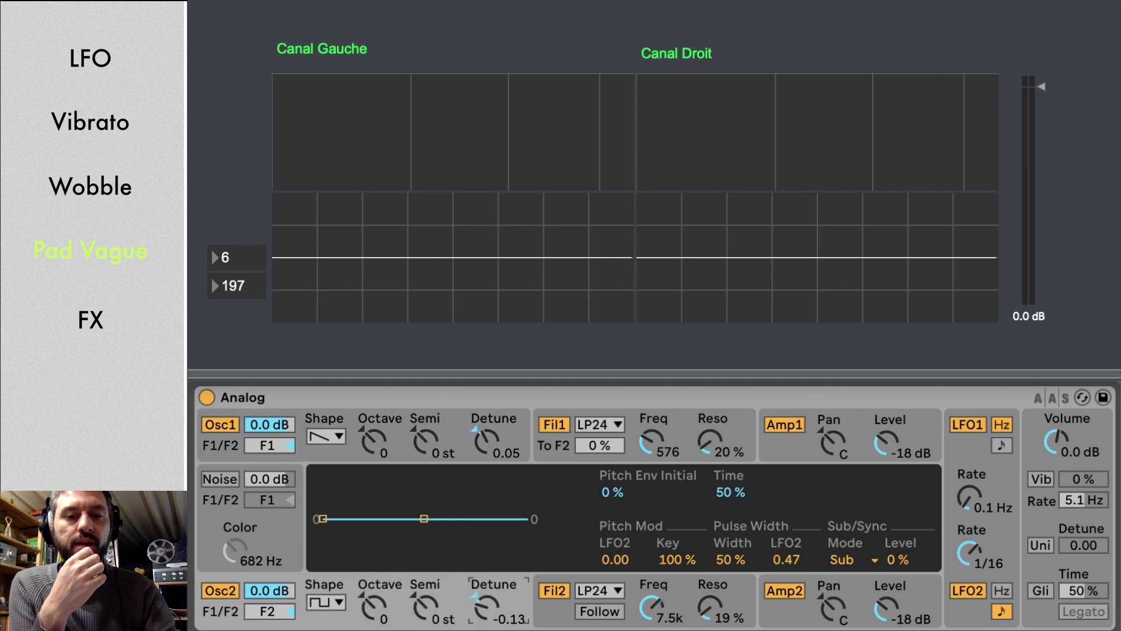
Pan Amp1 to 6R and Amp2 to 6L, and check the LFO and Fil1 settings.
left_click(823, 459)
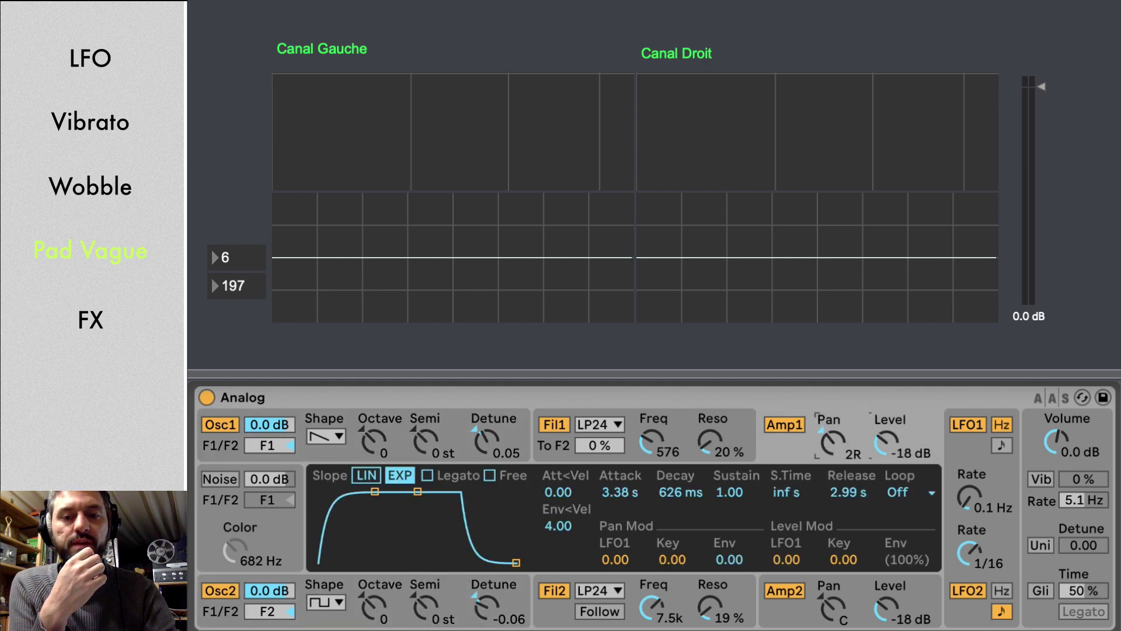
left_click_drag(818, 609, 818, 611)
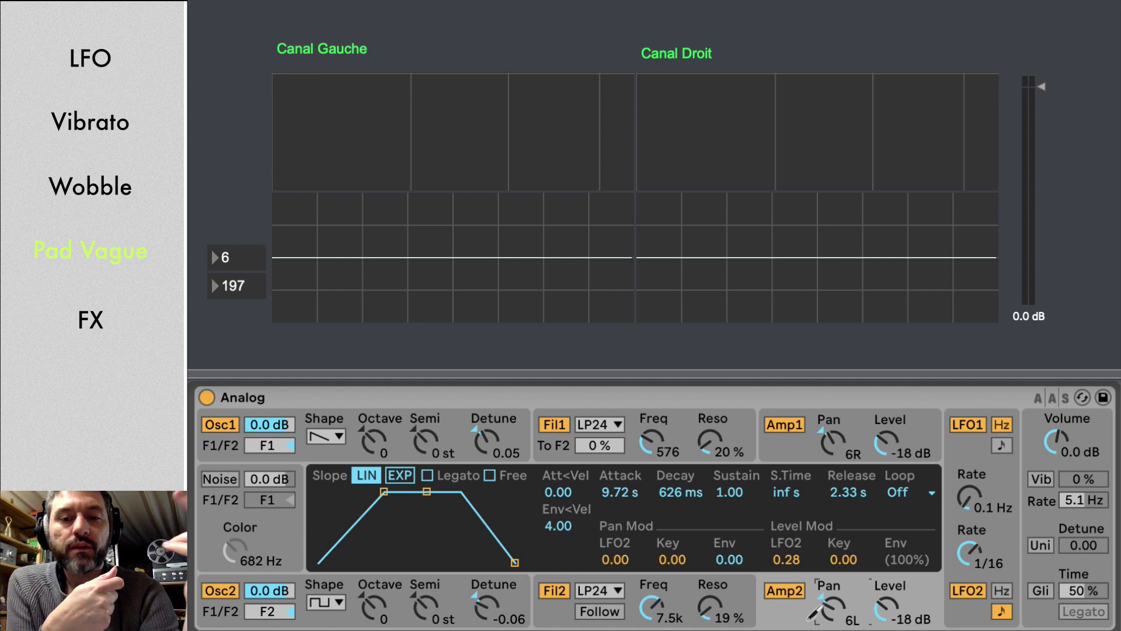
left_click(946, 470)
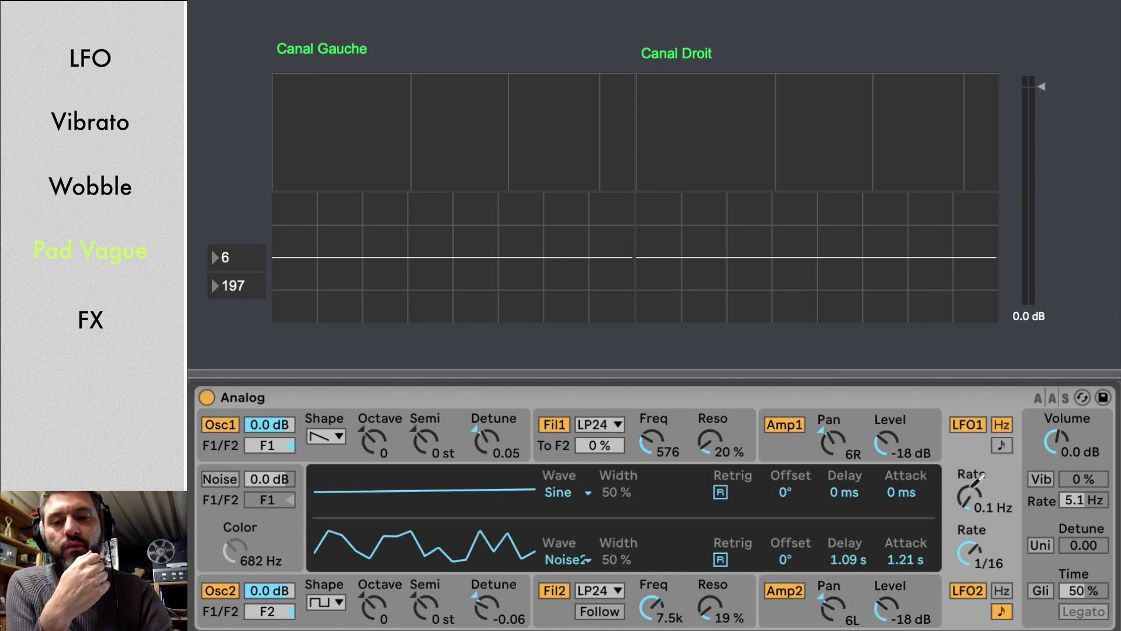
left_click(532, 458)
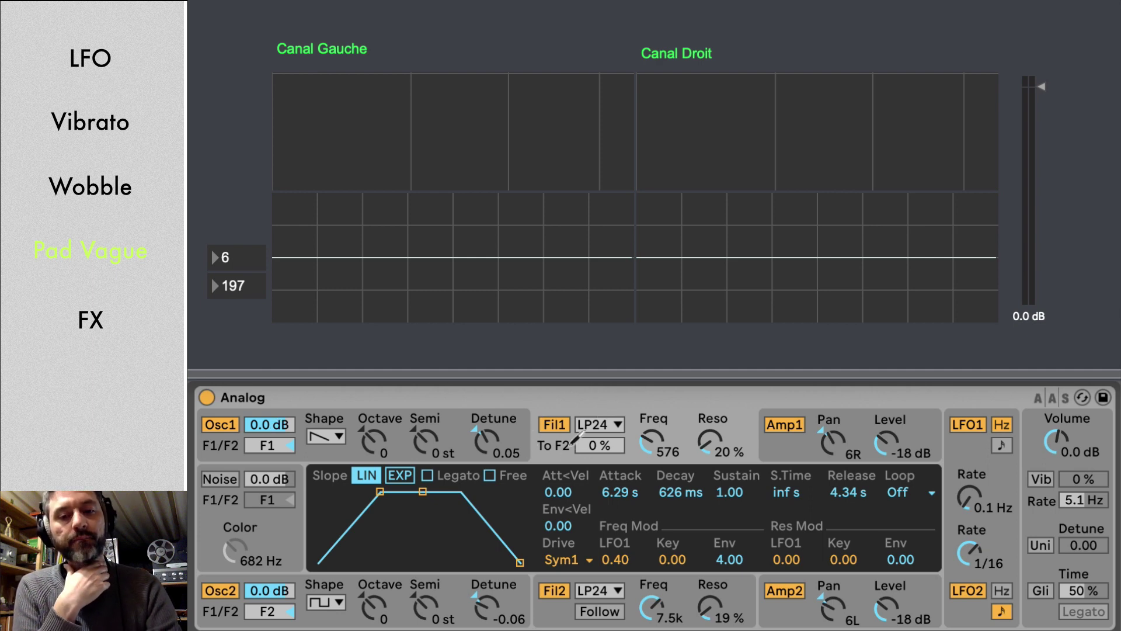
Review the waveform and timing settings of both LFOs and the modulation settings of Osc2.
left_click(934, 561)
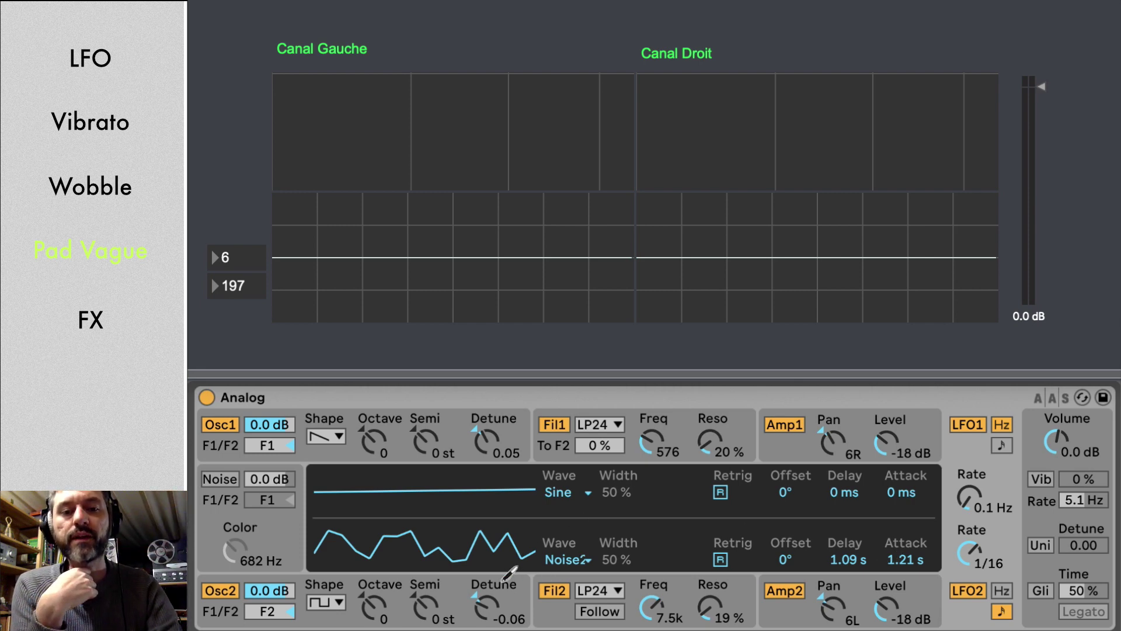
left_click(535, 622)
left_click(336, 625)
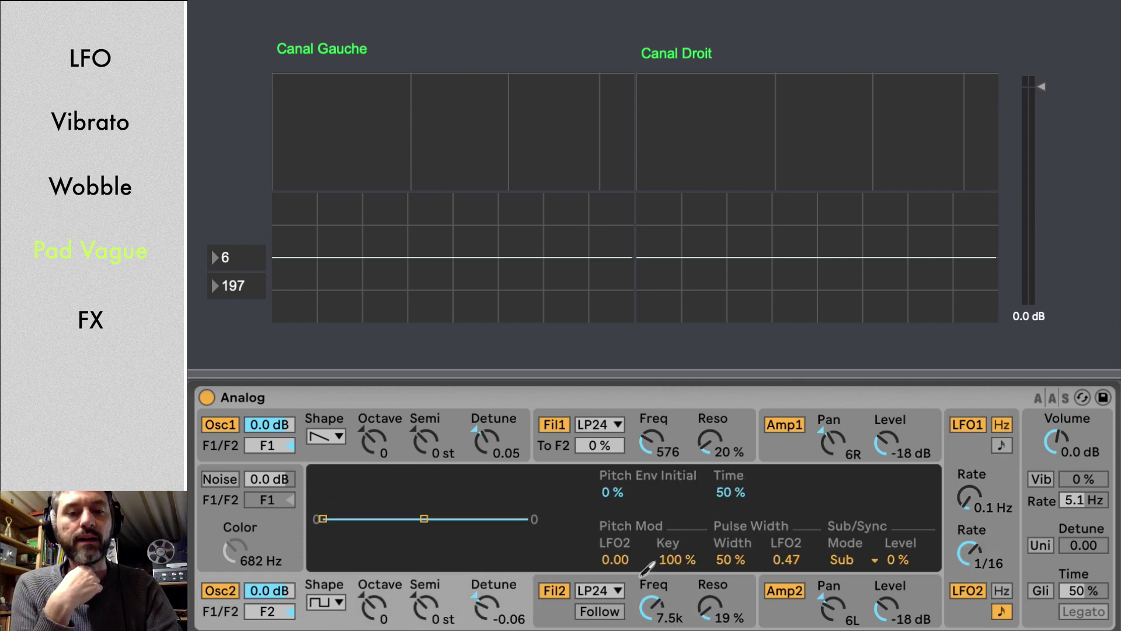
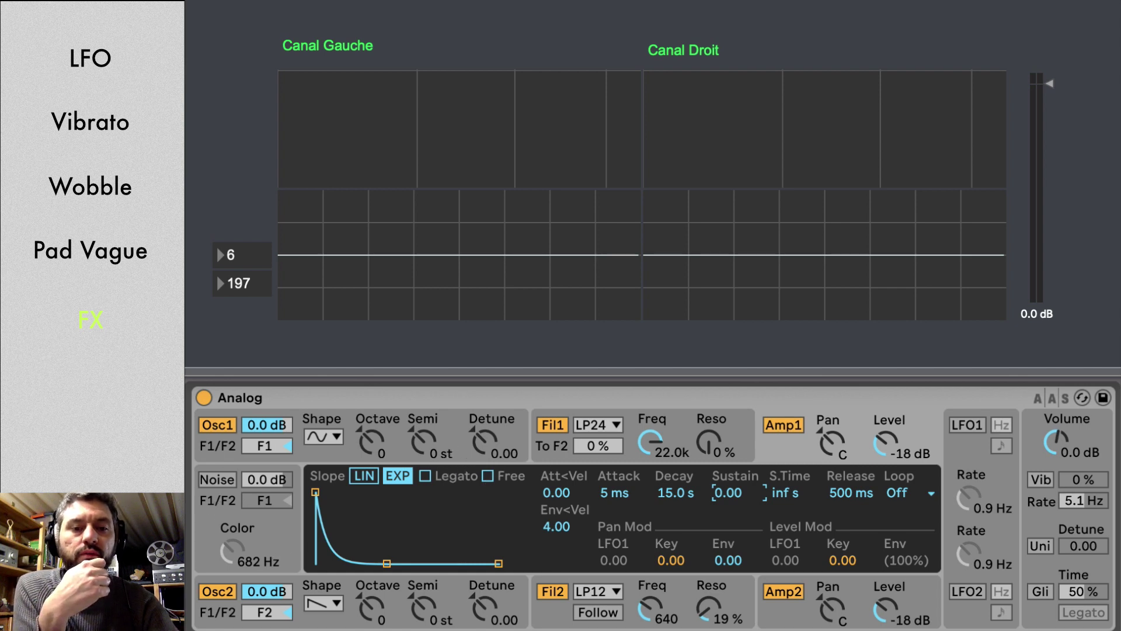
Detune Osc1 to -0.09 and Osc2 to 0.06, and pan Amp1 to 5L and Amp2 to 6R.
left_click_drag(485, 442, 485, 445)
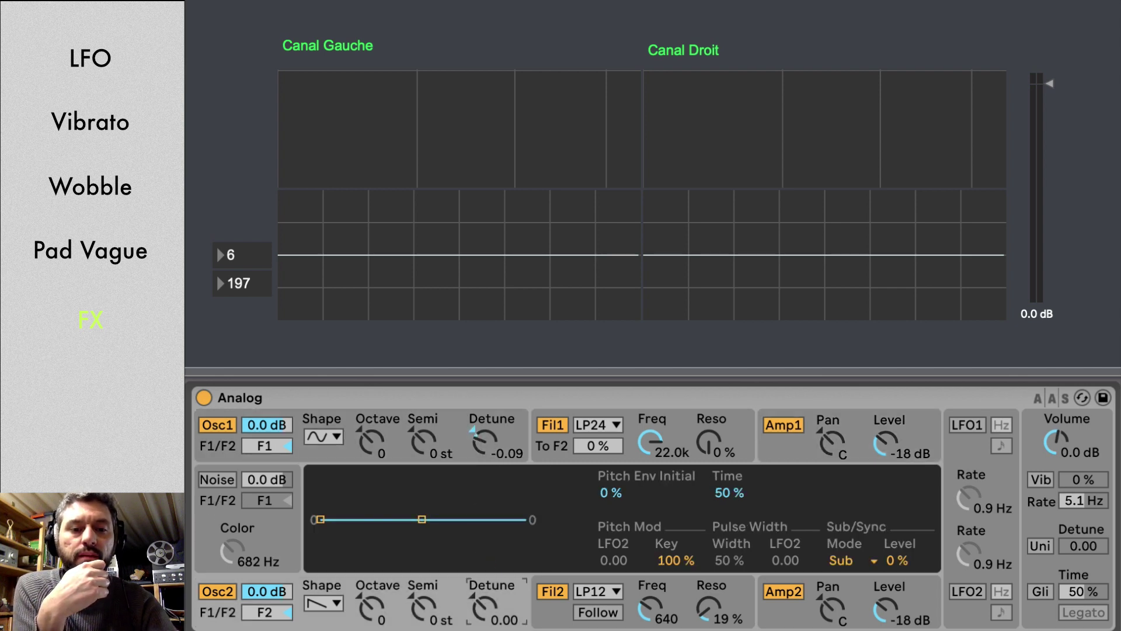
left_click_drag(473, 610, 473, 602)
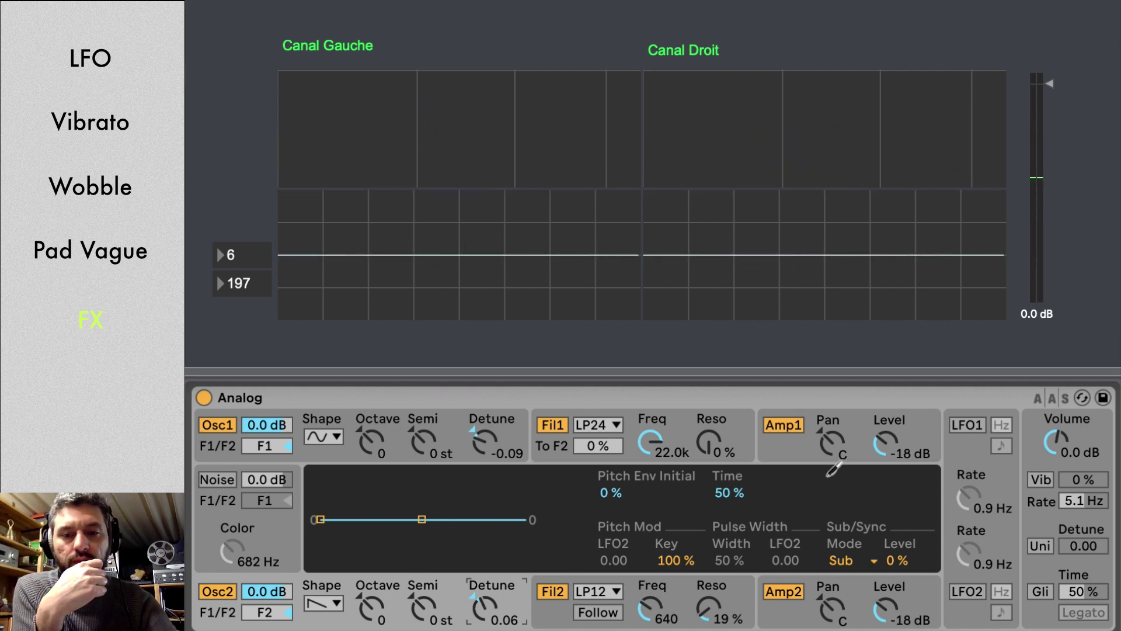
left_click_drag(825, 448, 825, 455)
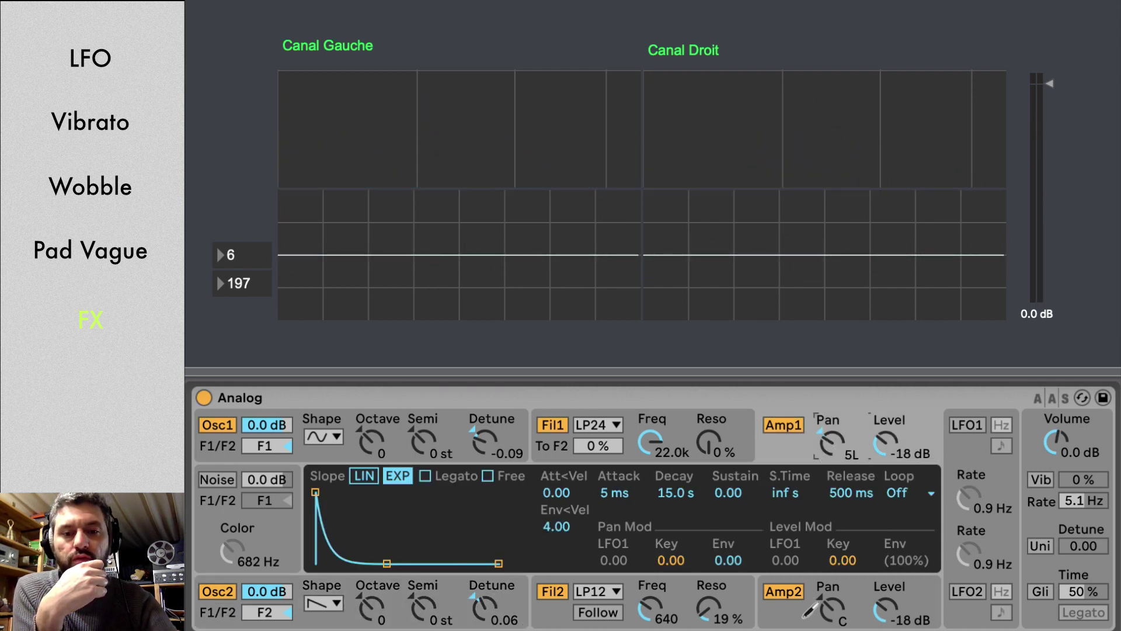
left_click_drag(828, 607, 828, 604)
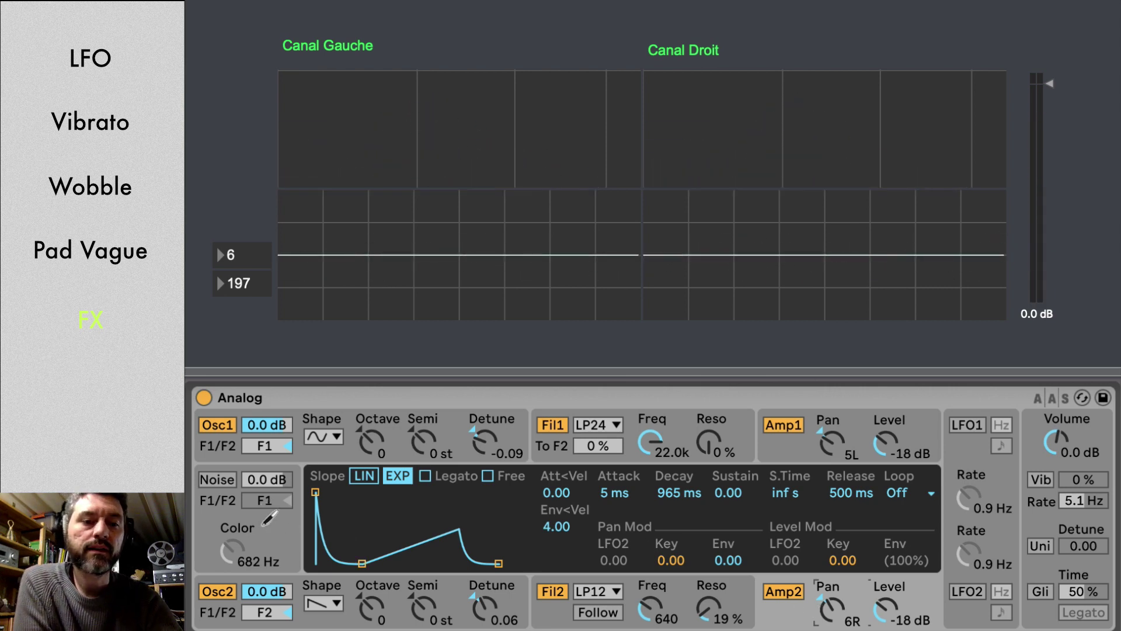
Switch on LFO1 and set its pitch modulation of Osc1 to 1.00.
left_click(328, 628)
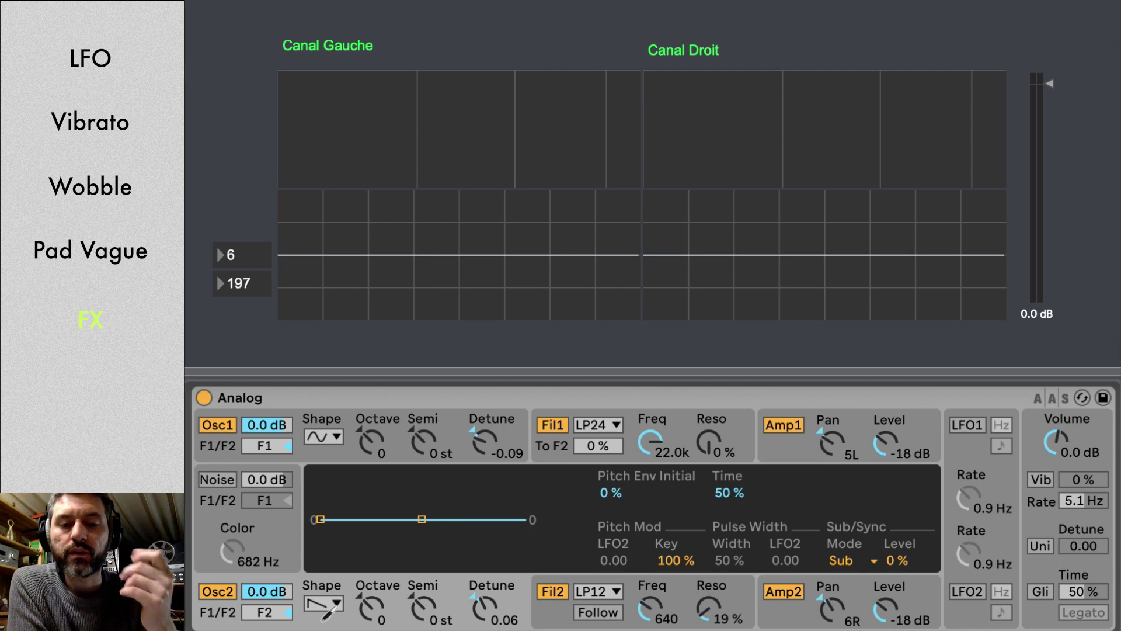
left_click(311, 462)
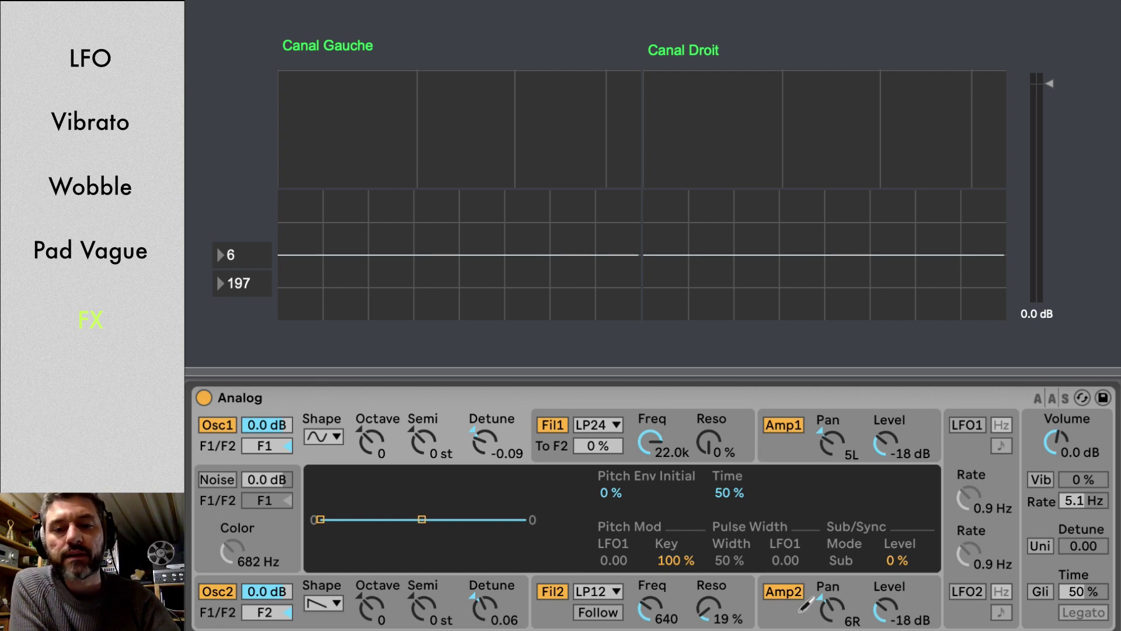
left_click(956, 427)
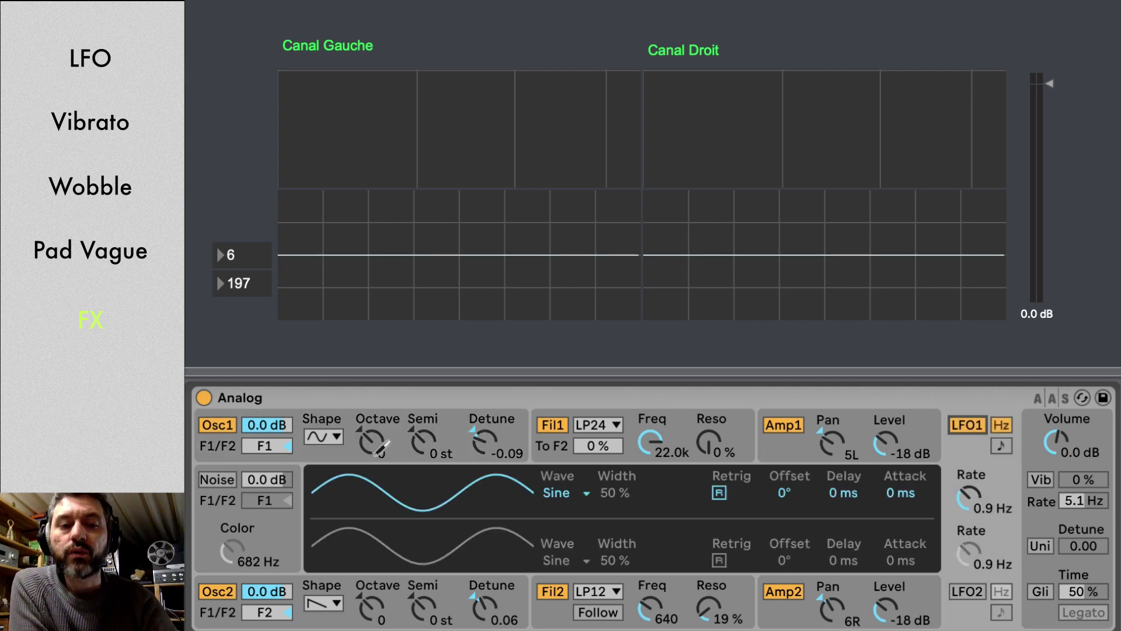
left_click(306, 456)
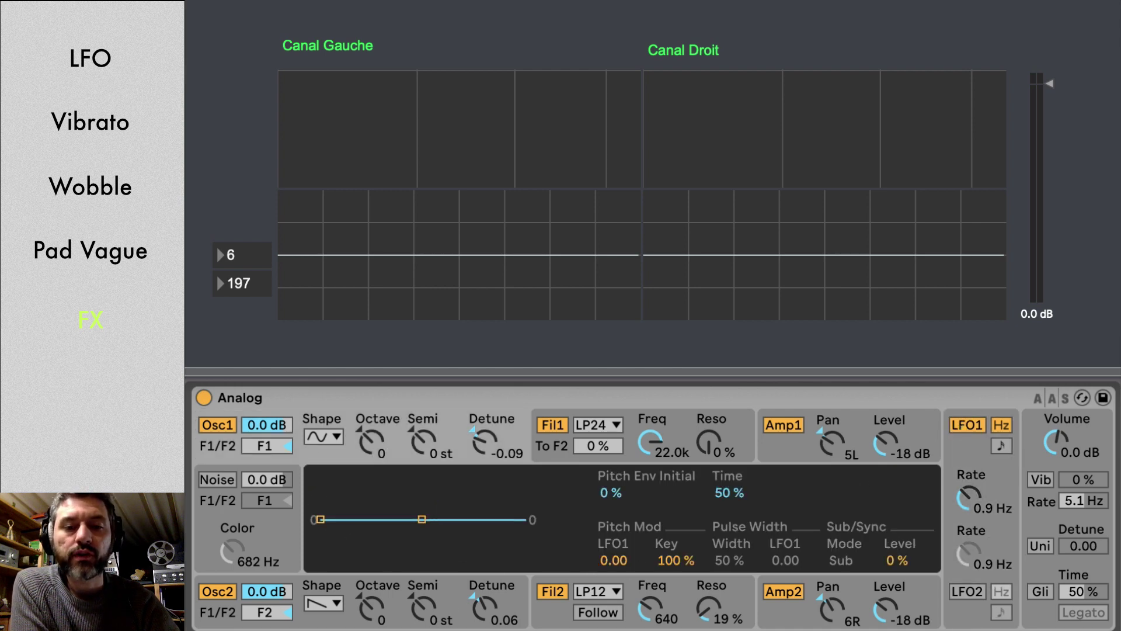
mouse_move(613, 560)
left_mouse_down()
mouse_move(614, 608)
mouse_move(610, 564)
left_mouse_up()
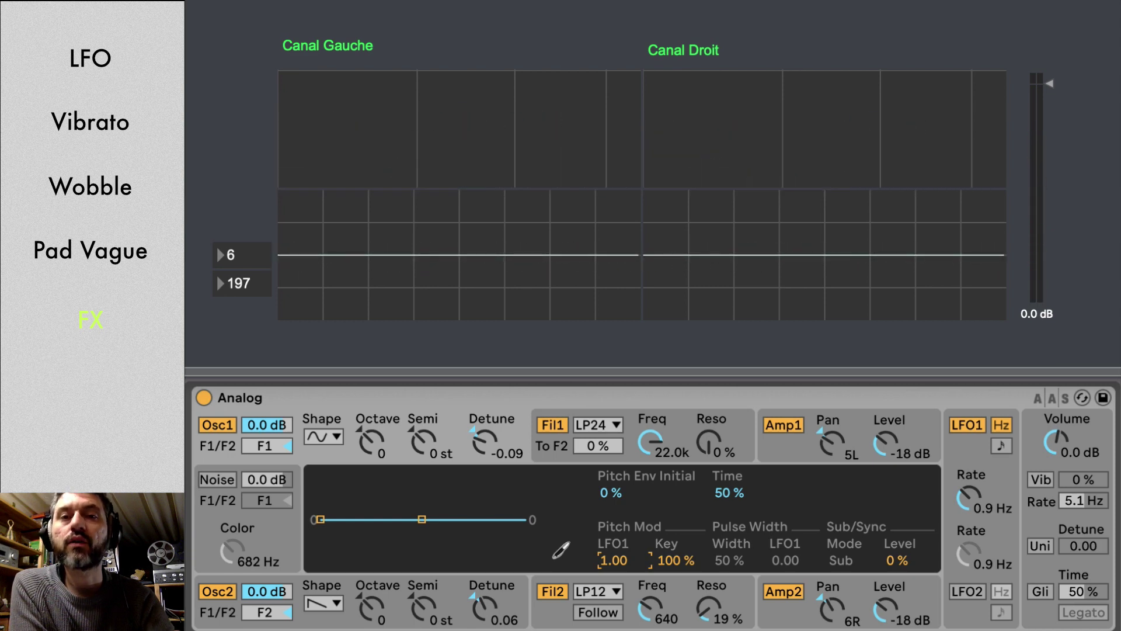
Switch off Osc2 and raise the LFO1 rate to 6.7 Hz.
left_click(200, 595)
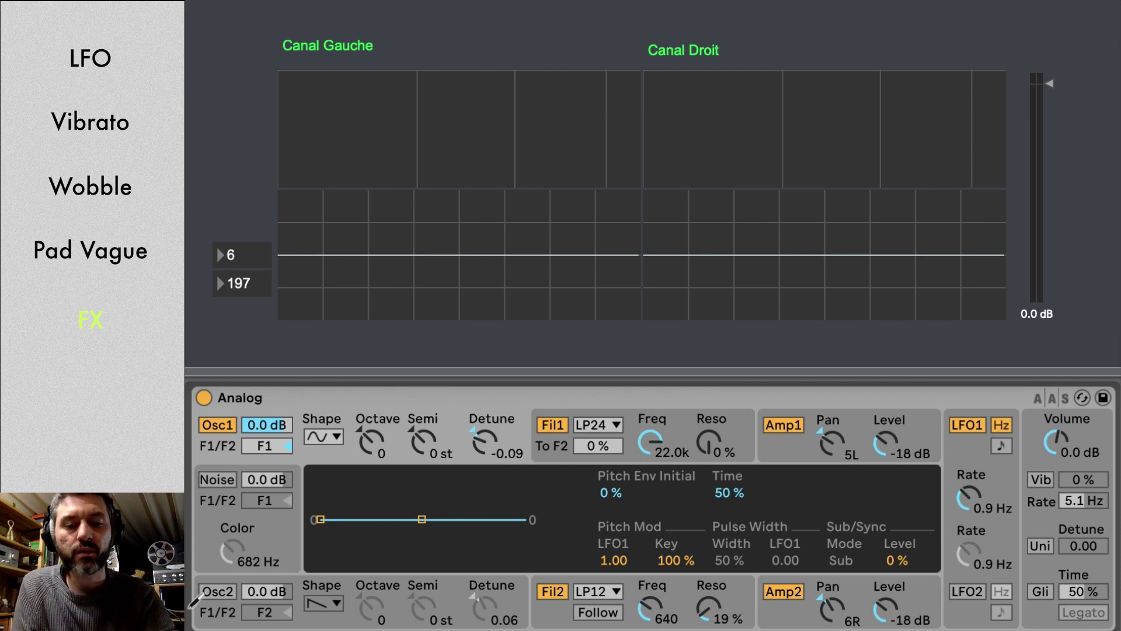
left_click(946, 509)
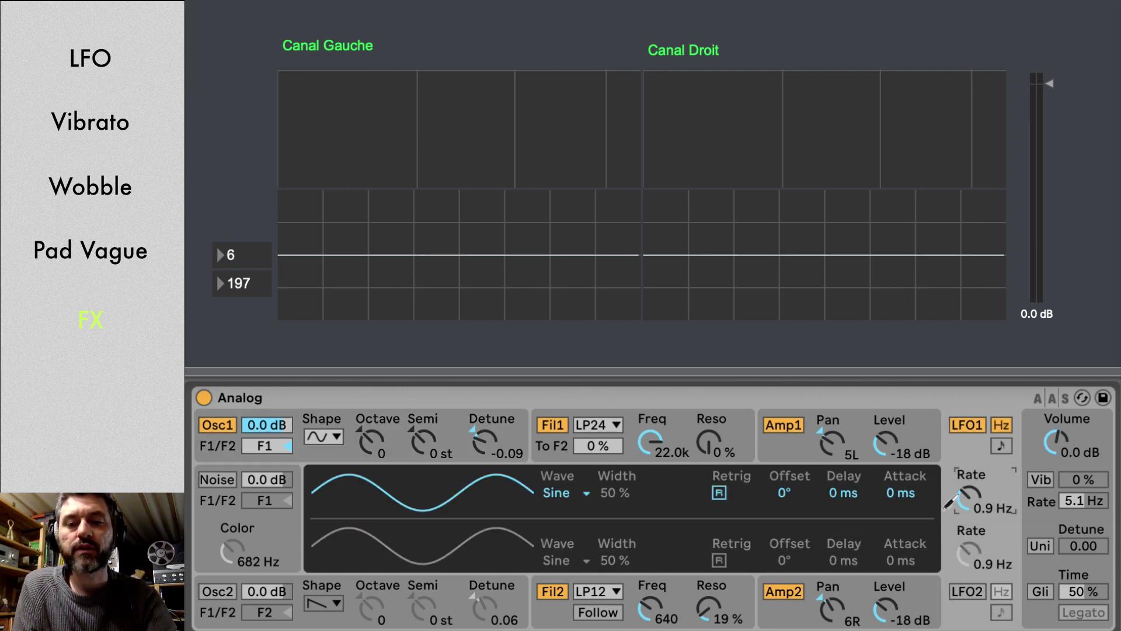
left_click_drag(950, 501, 951, 456)
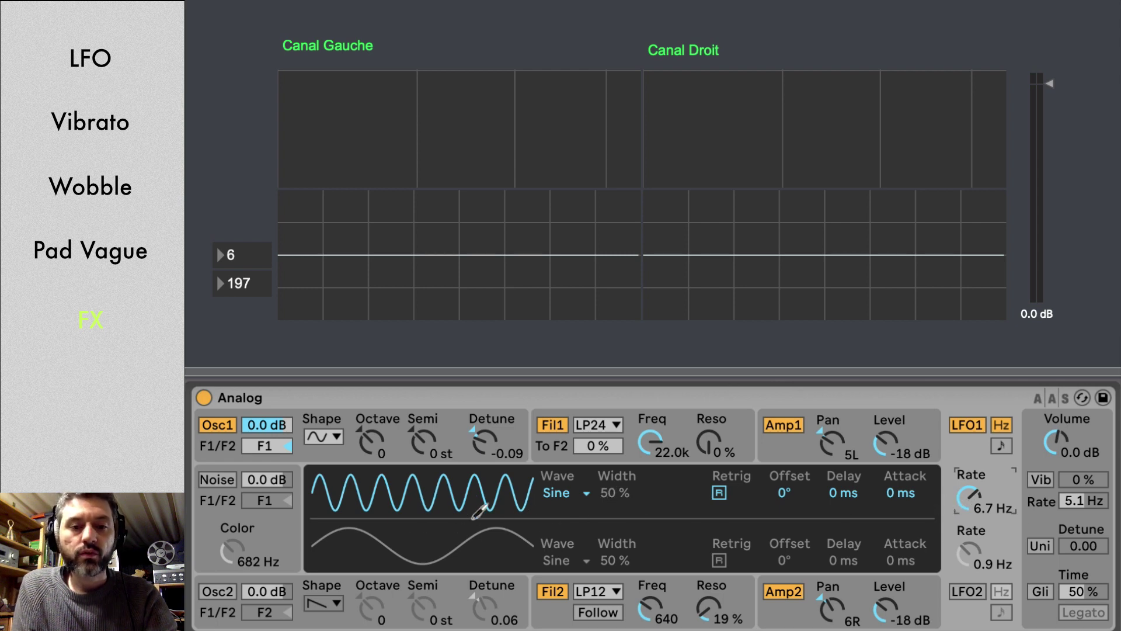
Slow the LFO1 rate to 0.6 Hz and enable its retrigger.
left_click(316, 461)
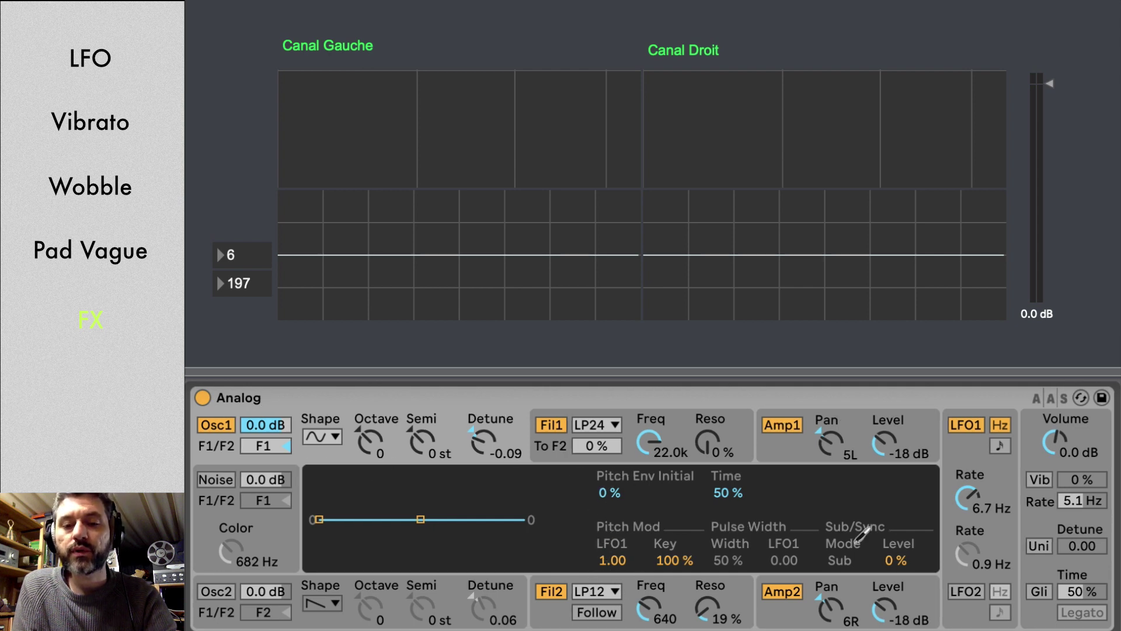
left_click_drag(965, 498, 965, 541)
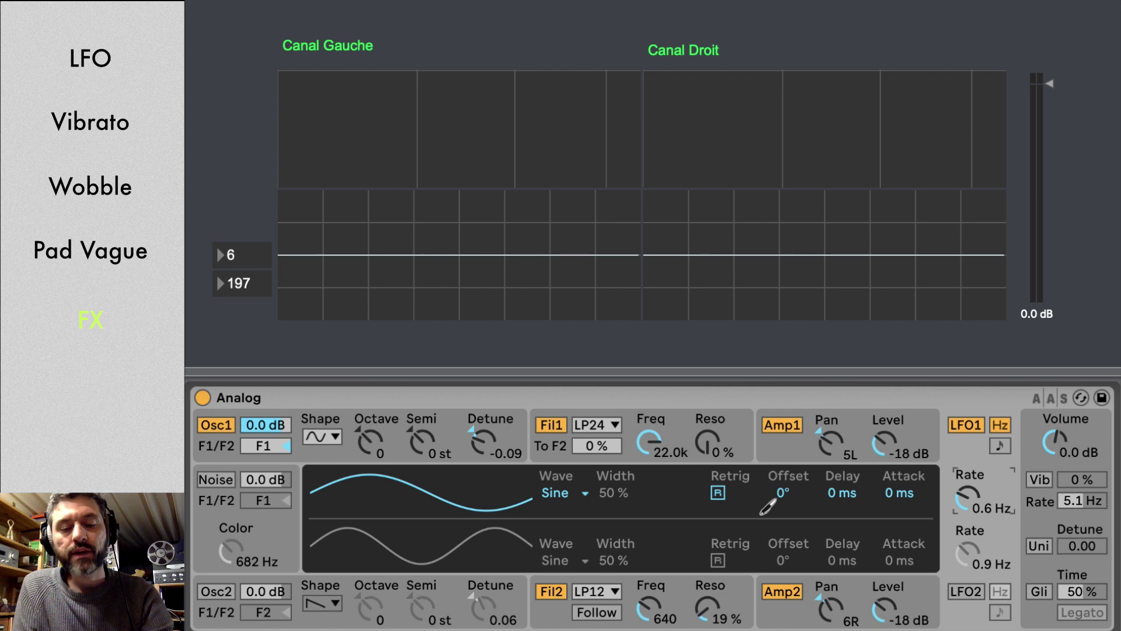
left_click(718, 493)
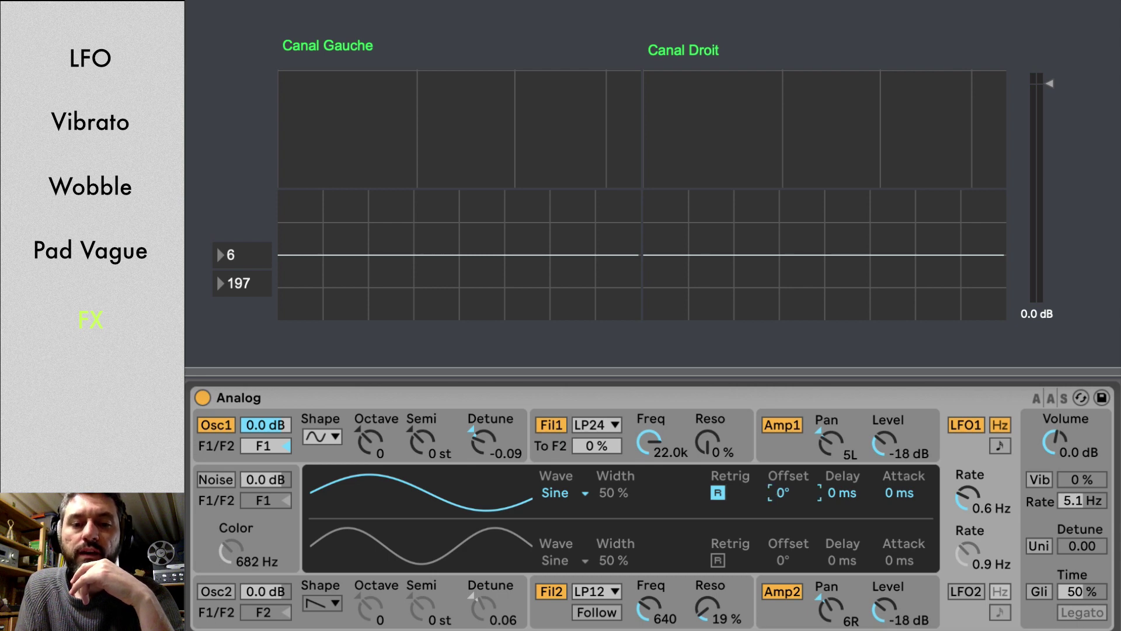
Try an LFO1 phase offset of 180°, and set the offset to 90°.
left_click_drag(783, 492, 783, 388)
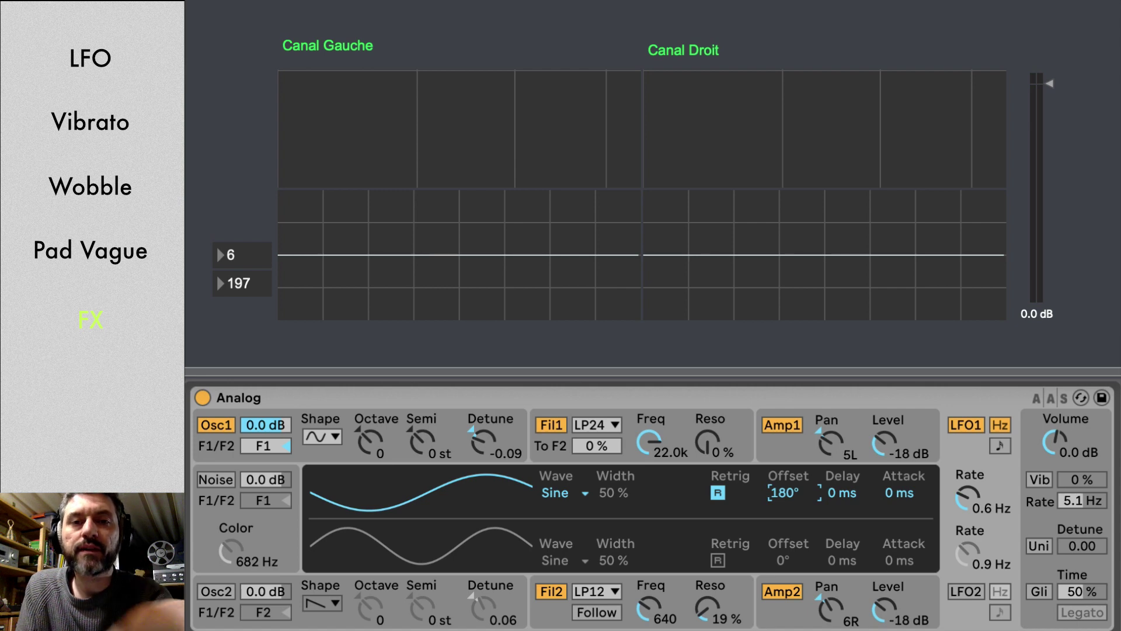
left_click_drag(783, 388, 782, 442)
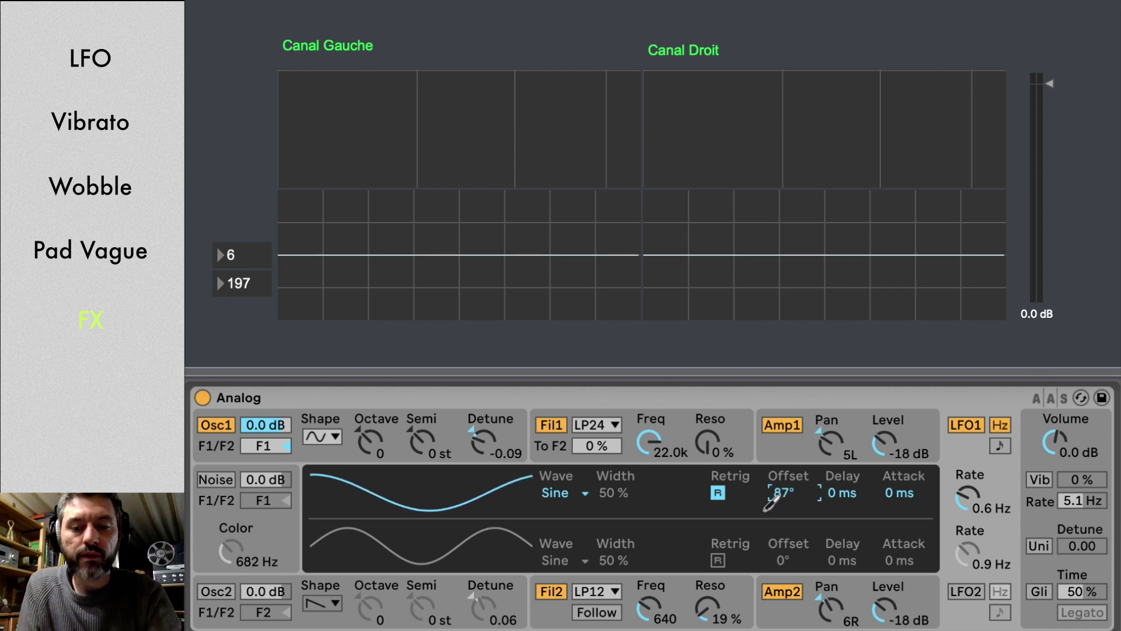
type("90")
key("Return")
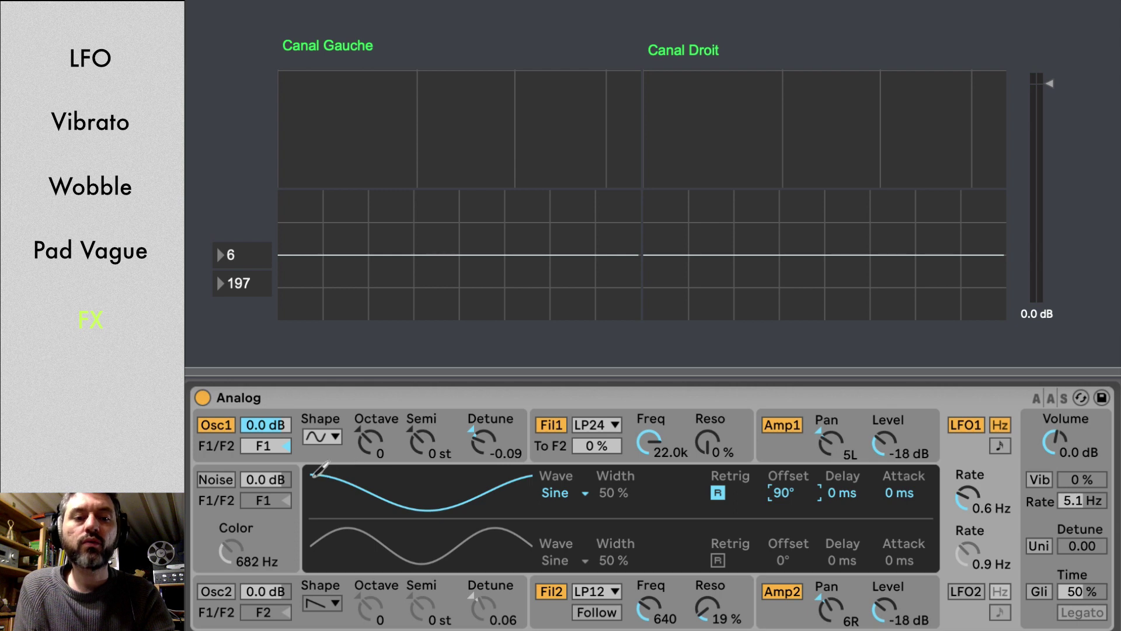
Reduce the LFO1 pitch modulation of Osc1 to 0.05 and switch Osc2 back on.
left_click(317, 456)
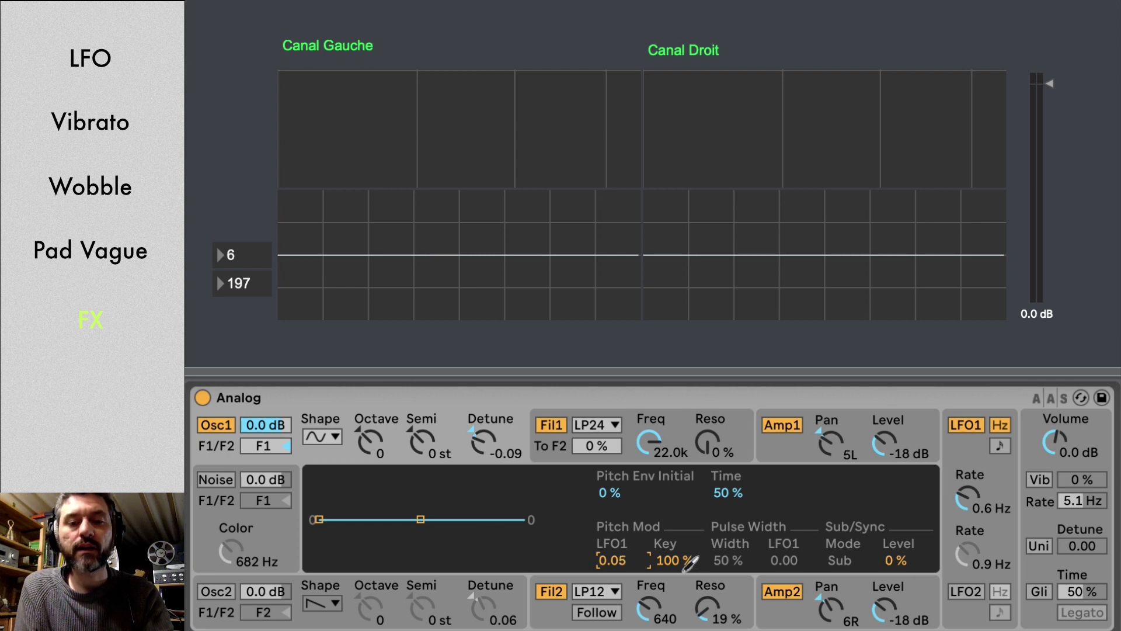
left_click(215, 592)
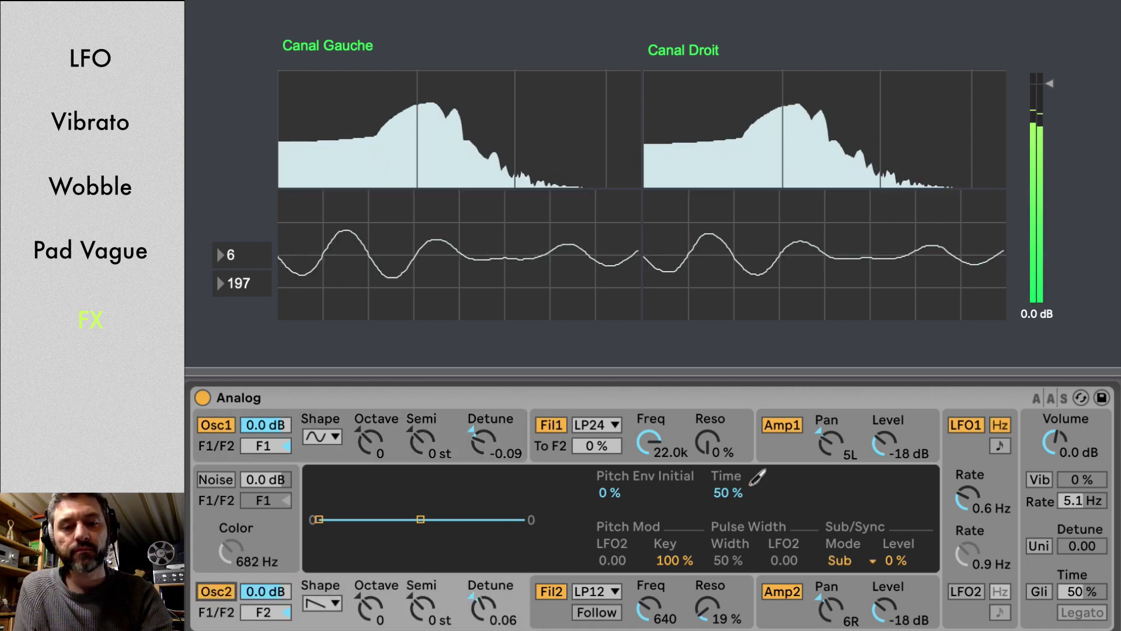
Fine-tune the vibrato by setting the LFO1 pitch modulation of Osc1 to 0.11 and the LFO1 rate to 5.6 Hz.
left_click(970, 474)
left_click_drag(968, 495, 968, 466)
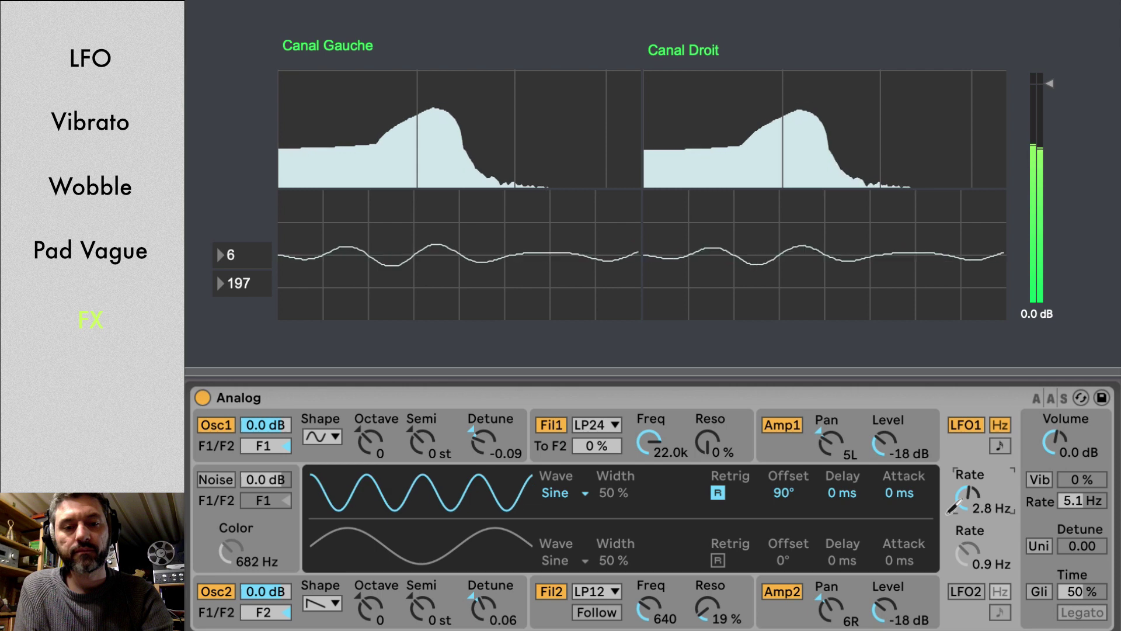
left_click(322, 465)
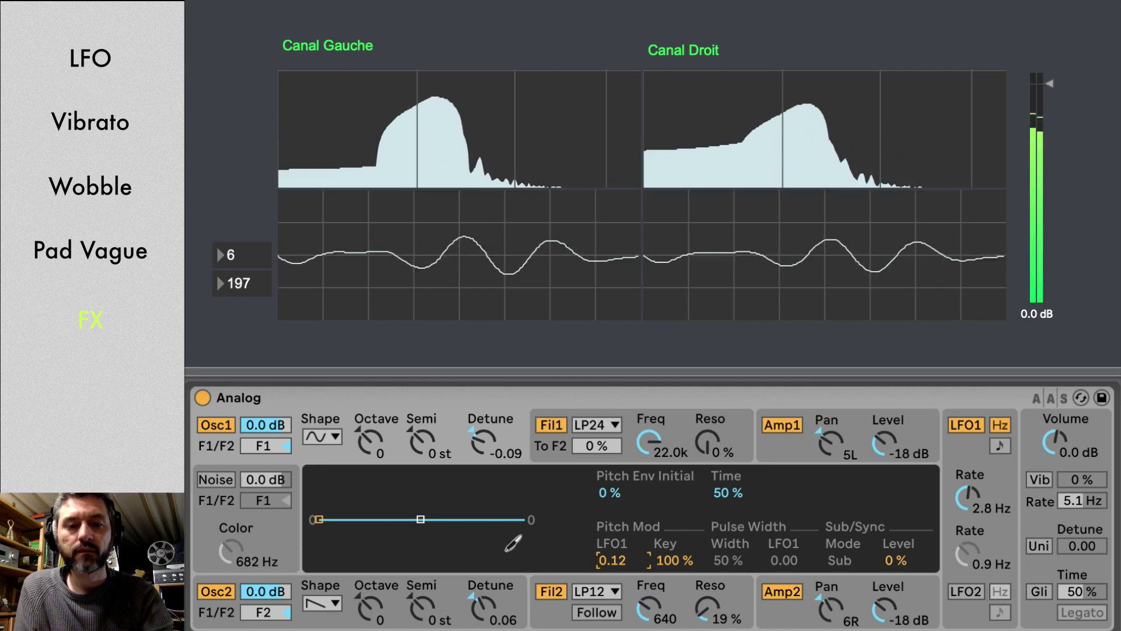
left_click_drag(968, 497, 932, 507)
left_click(334, 461)
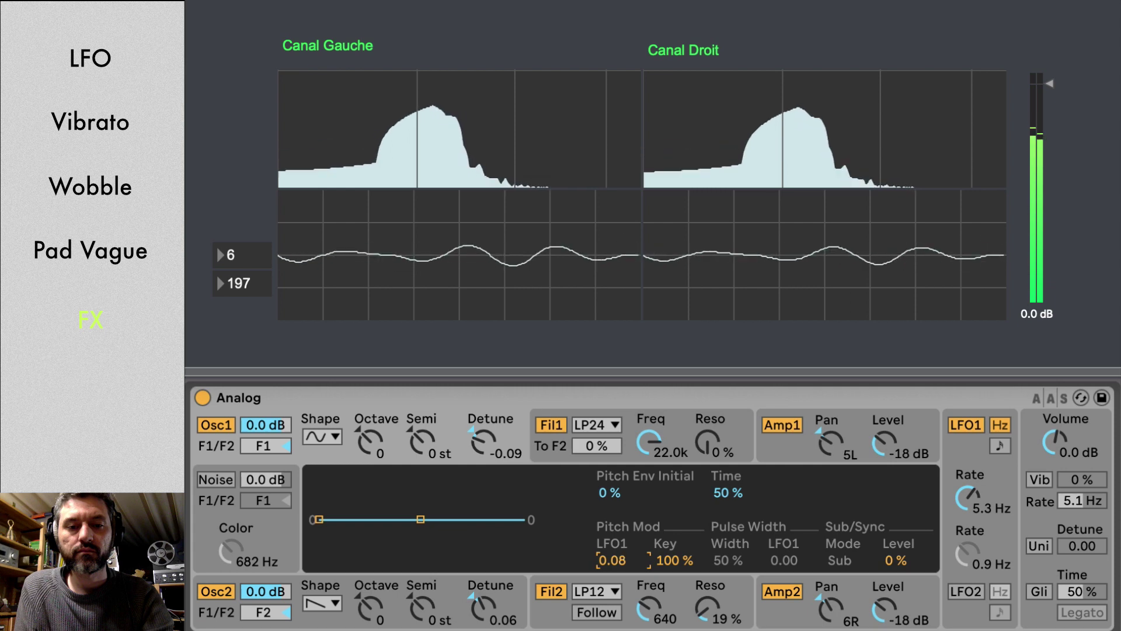
left_click_drag(613, 561, 614, 555)
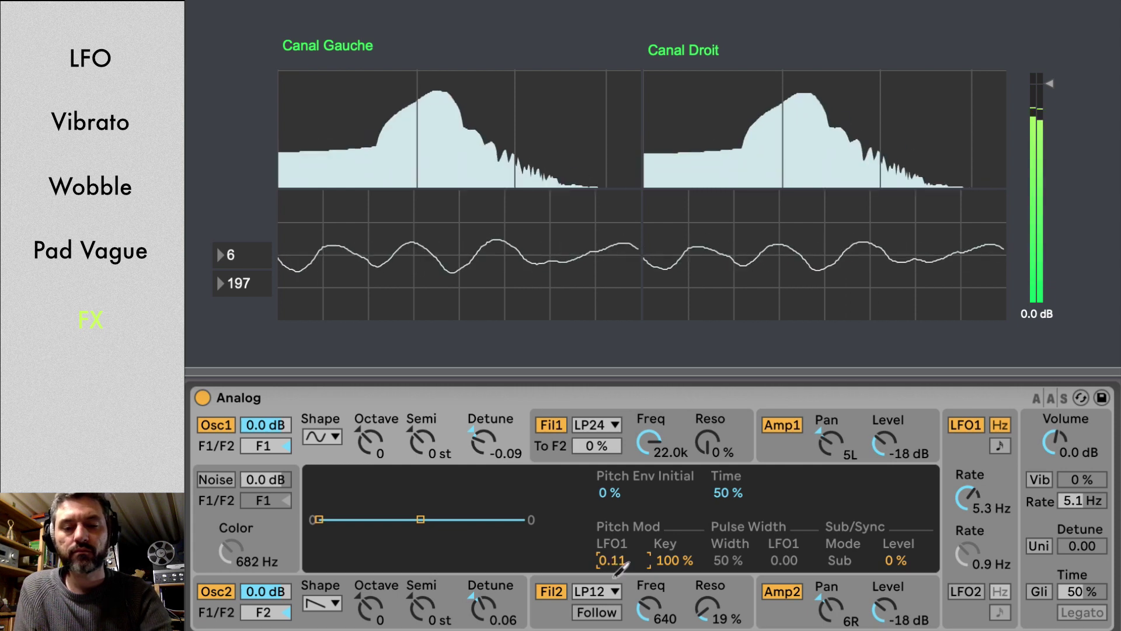
left_click_drag(967, 496, 968, 482)
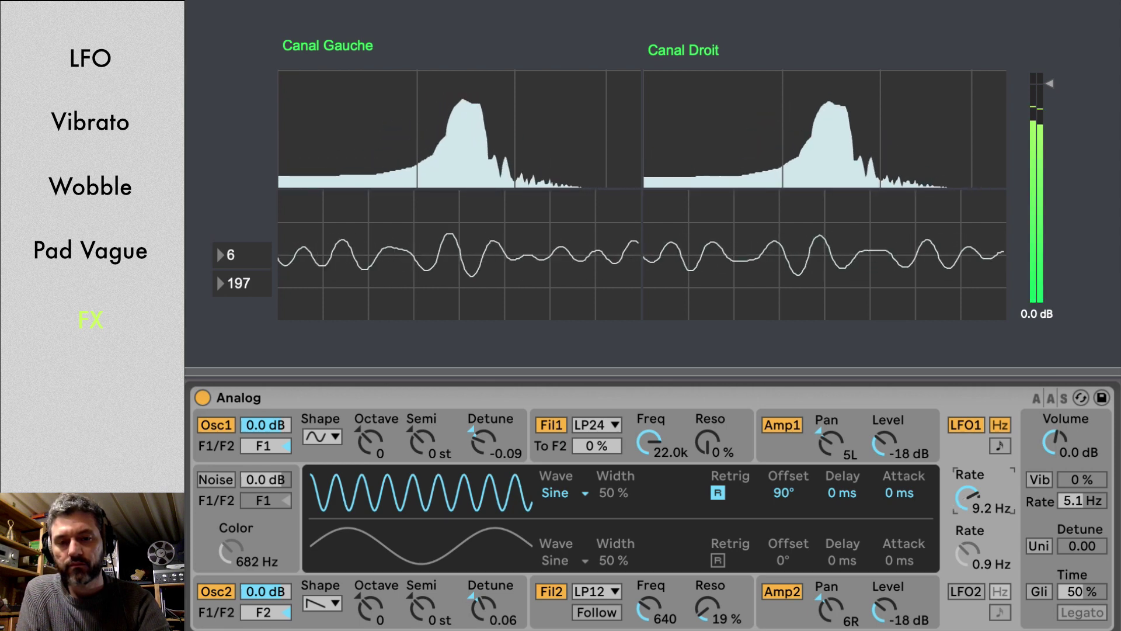
left_click_drag(964, 500, 964, 512)
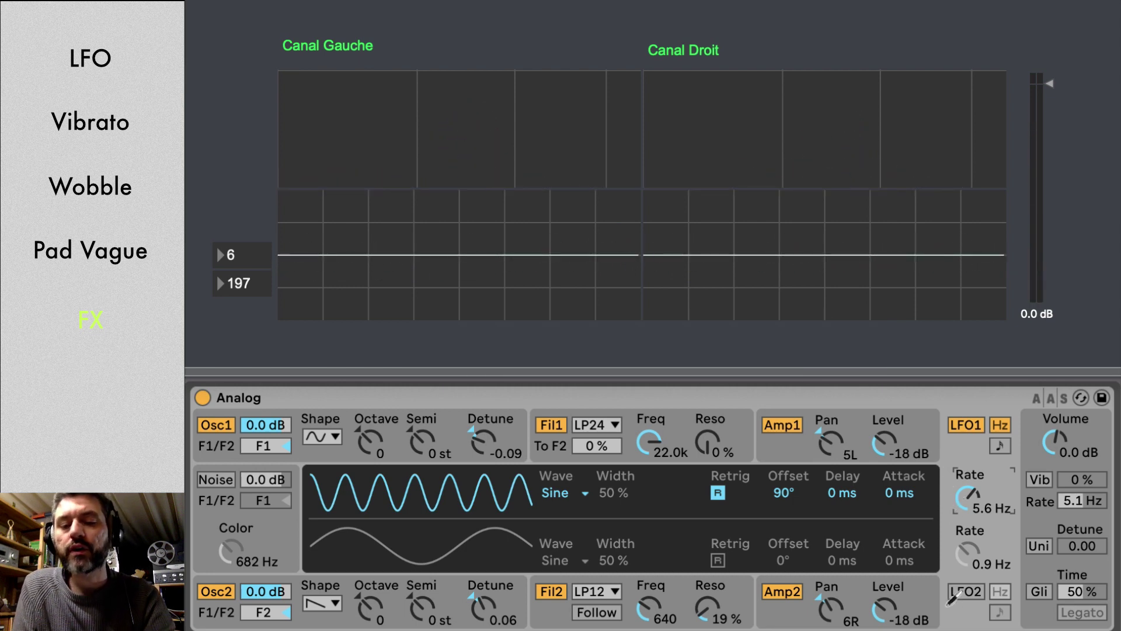
Switch on LFO2 and set its rate to 5.6 Hz.
left_click(965, 592)
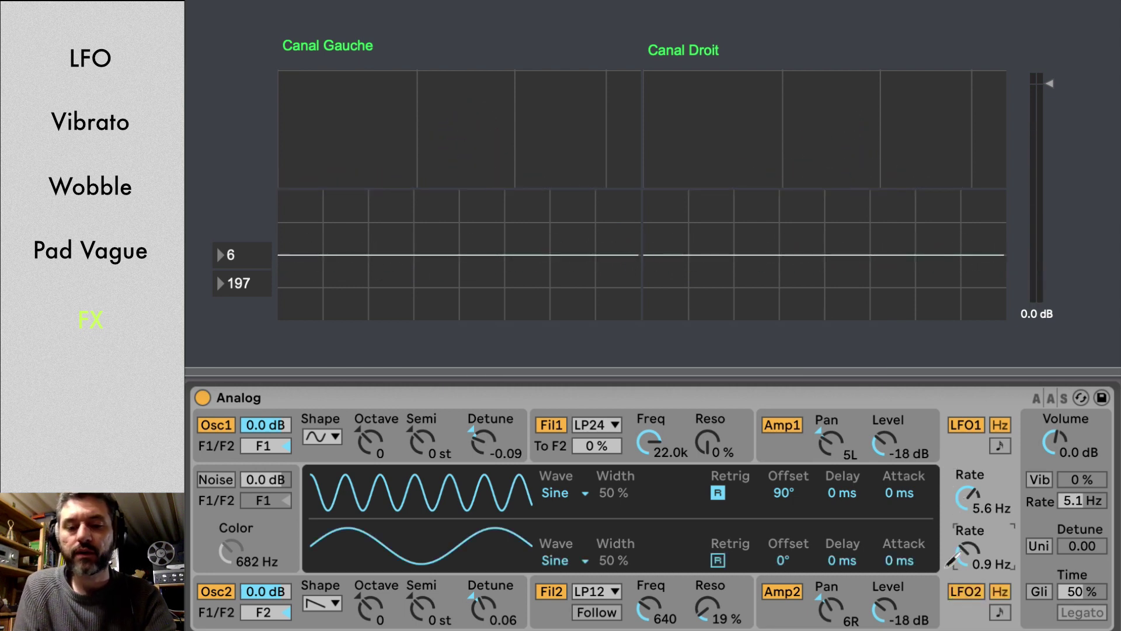
left_click(953, 559)
type("5.6")
key("Return")
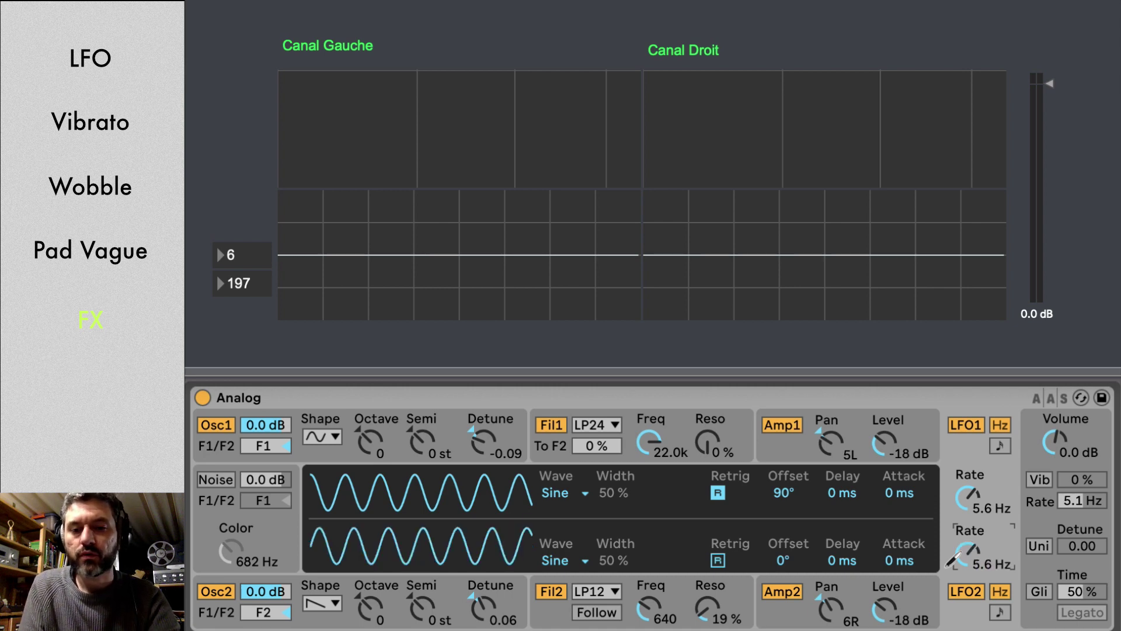
Check the LFO1 pitch modulation amount of Osc1 and enter the LFO2 pitch modulation amount for Osc2.
left_click(358, 625)
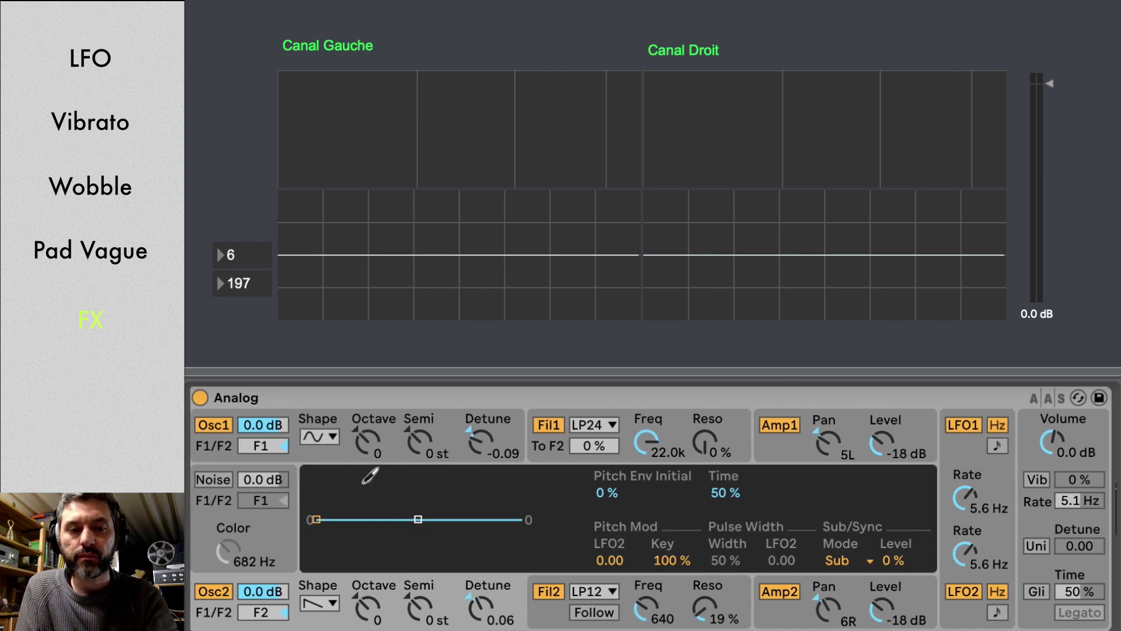
left_click(325, 463)
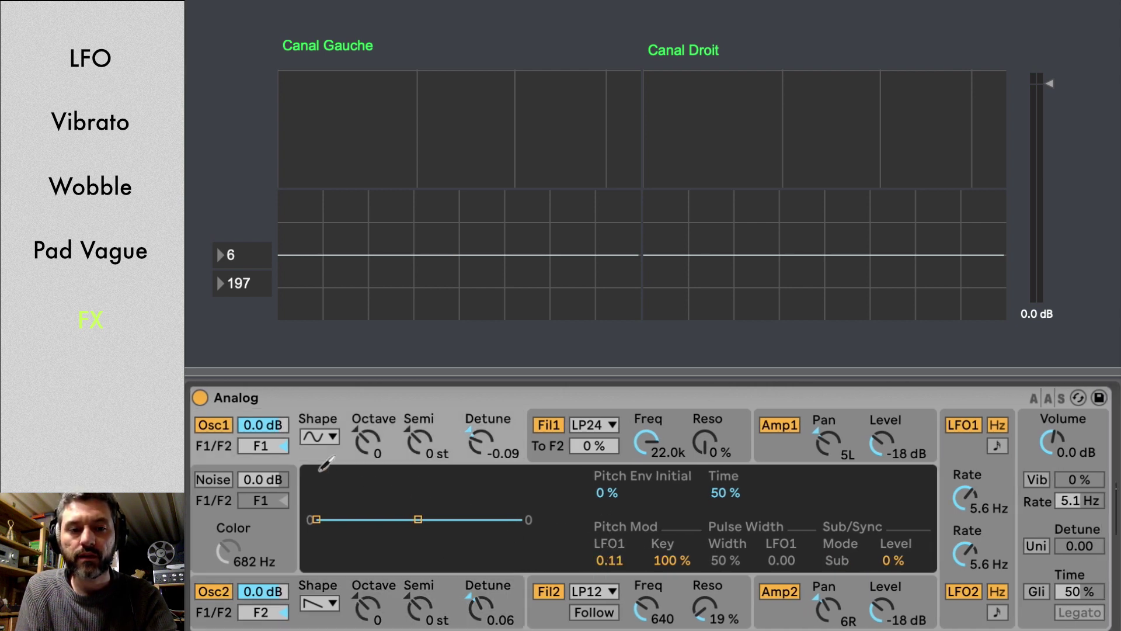
left_click(318, 624)
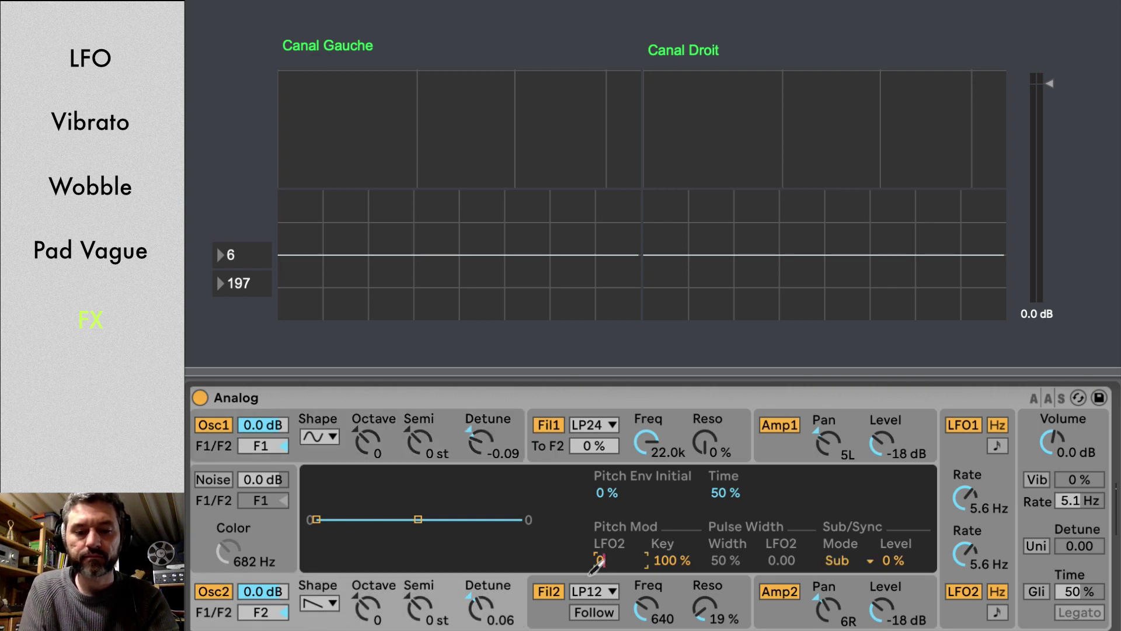
Set LFO2 to retrigger with a 90° offset, and set the attack of both LFO1 and LFO2 to 1000 ms.
left_click(938, 579)
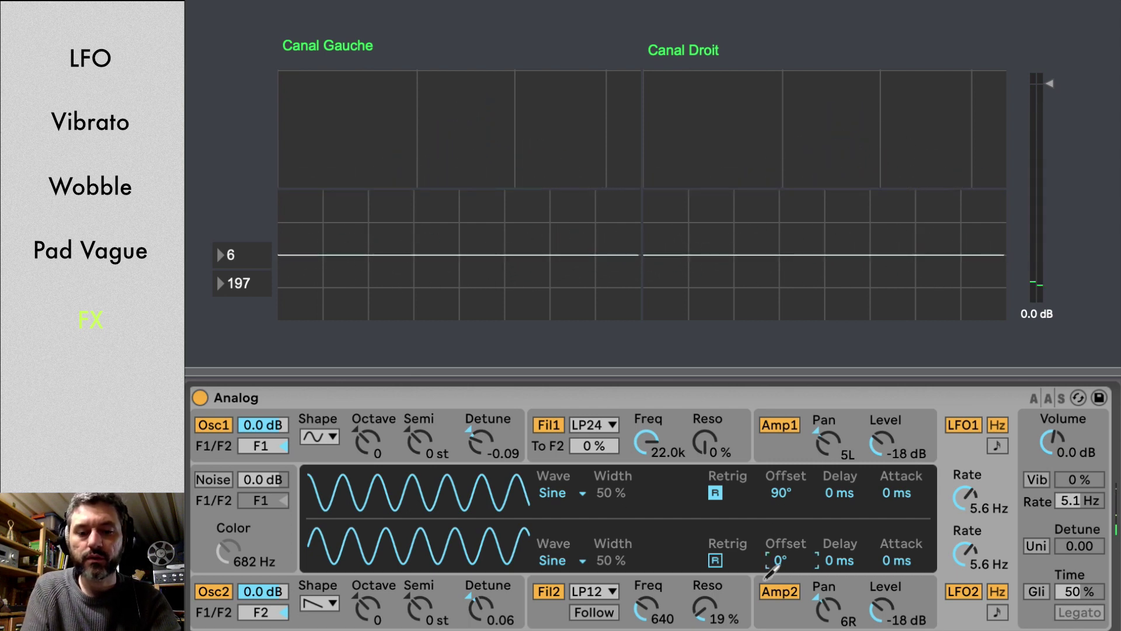
key("Return")
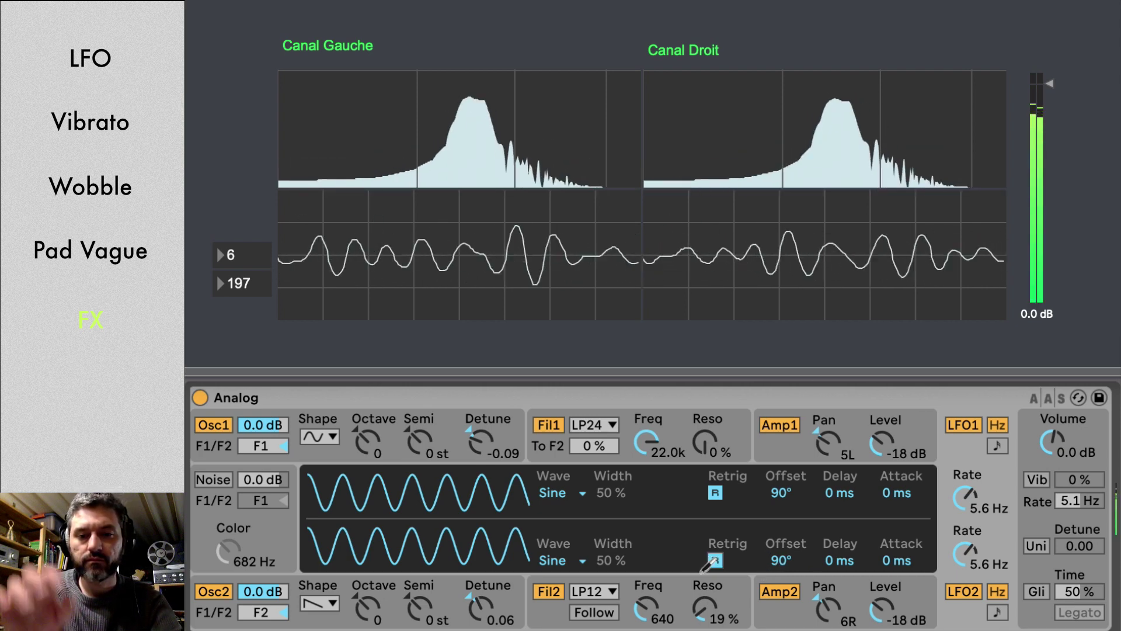
left_click_drag(896, 493, 896, 468)
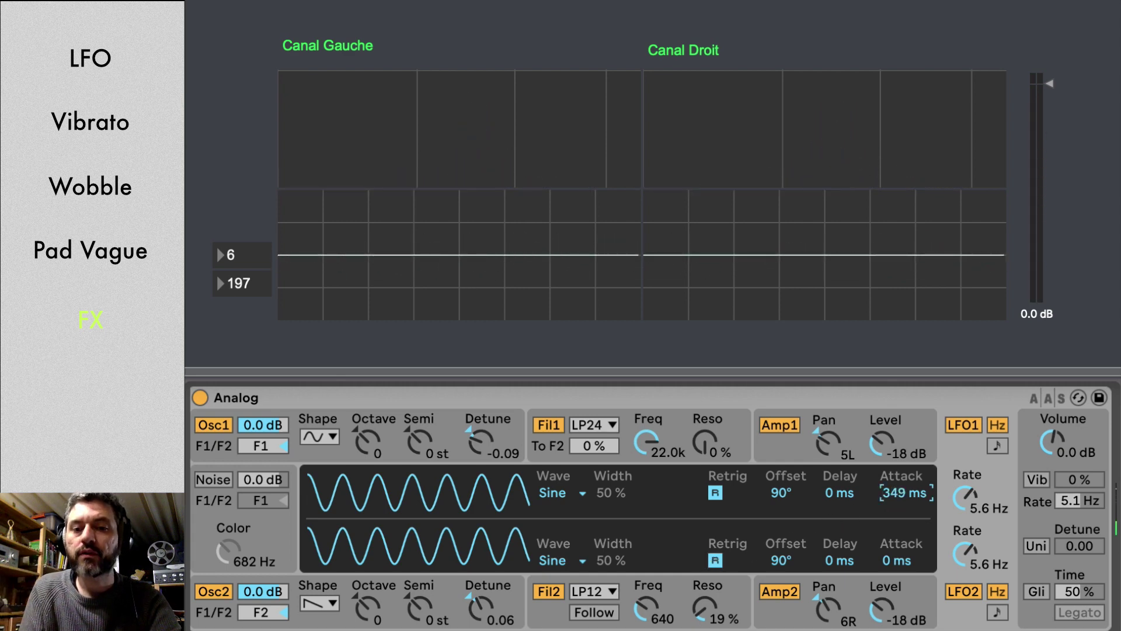
type("1000")
key("Return")
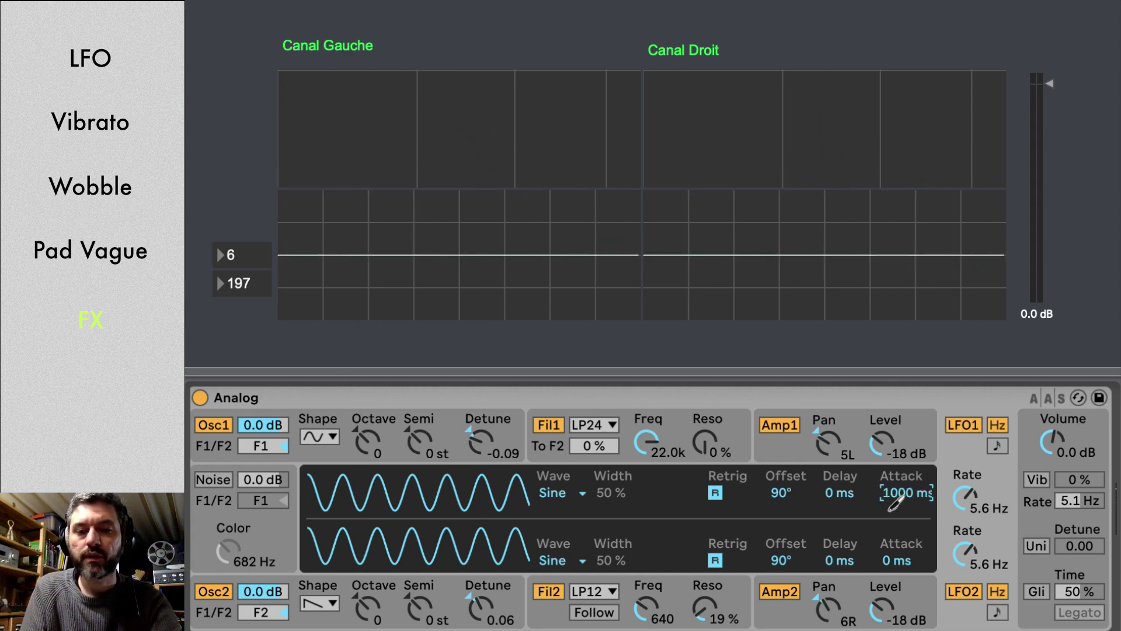
type("1000")
key("Return")
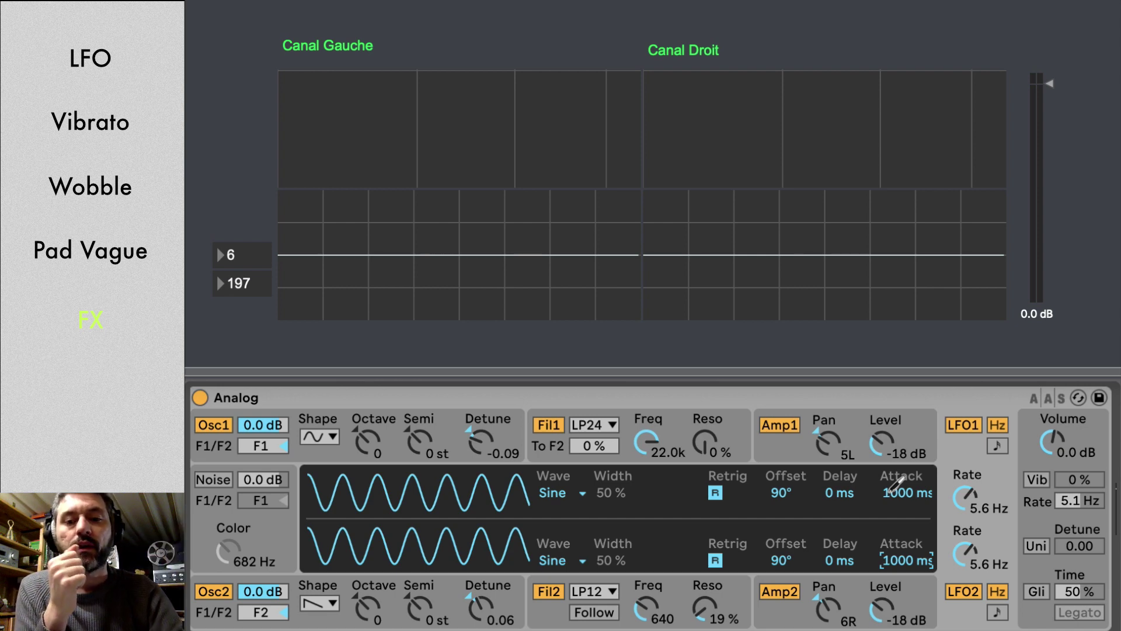
Set the sustain of the Fil2 filter envelope to 0.00.
left_click(536, 624)
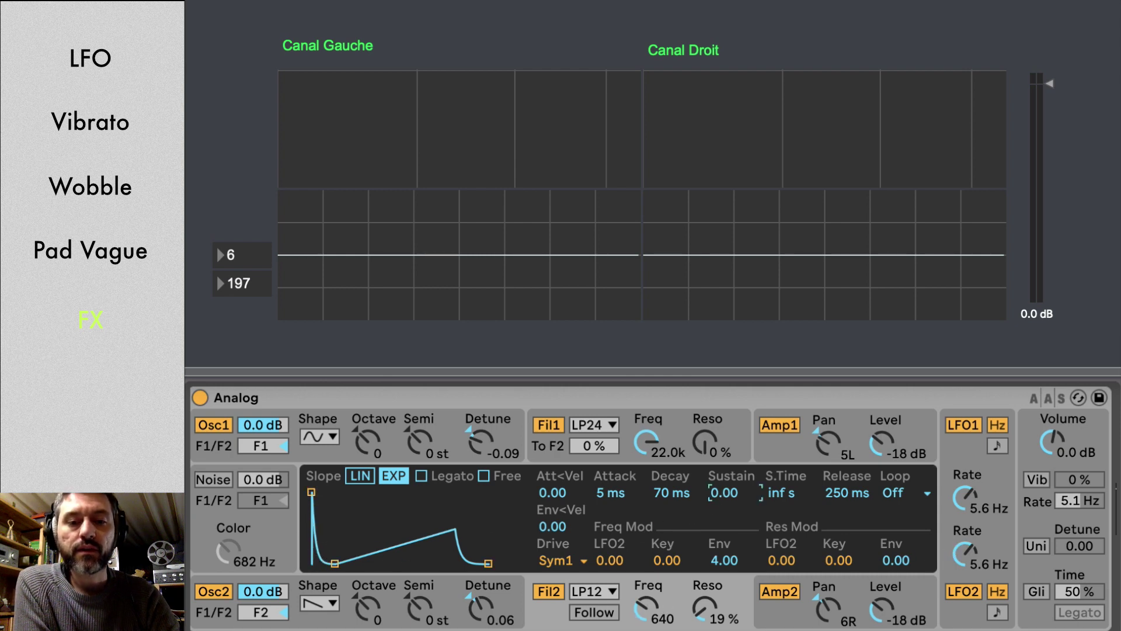
left_click_drag(724, 493, 725, 508)
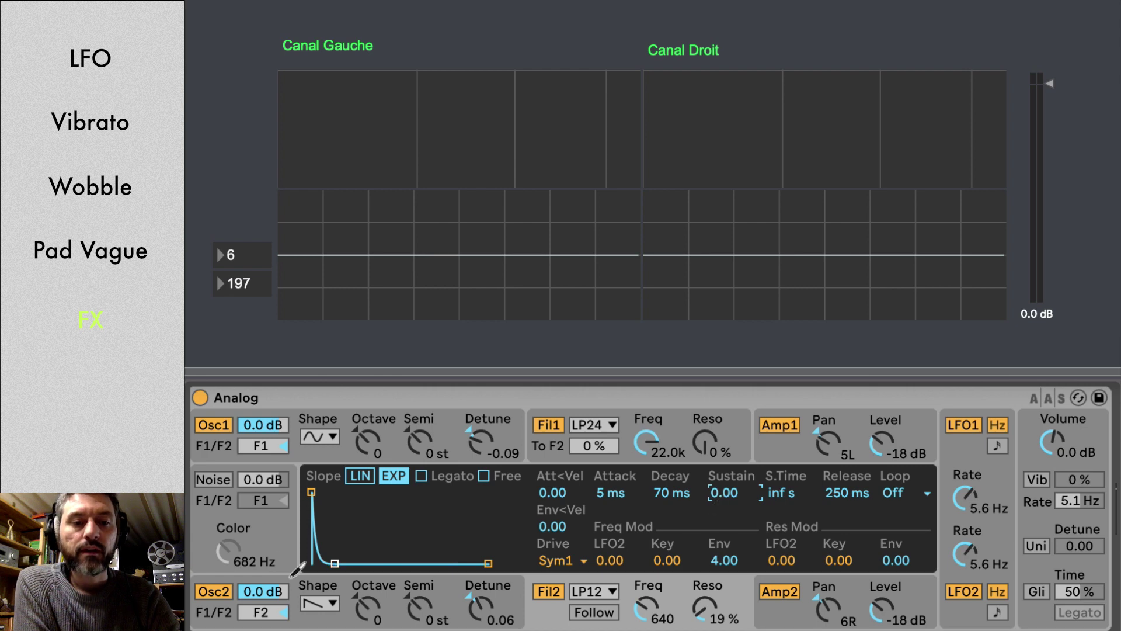